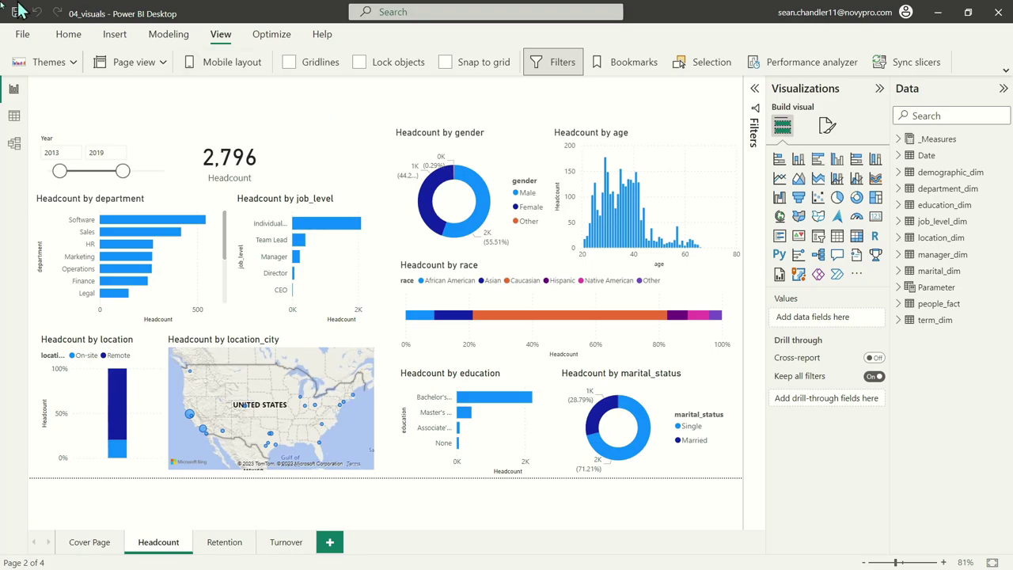
# Examine the color themes available for the Power BI report and leave the current theme in place.
pyautogui.click(72, 63)
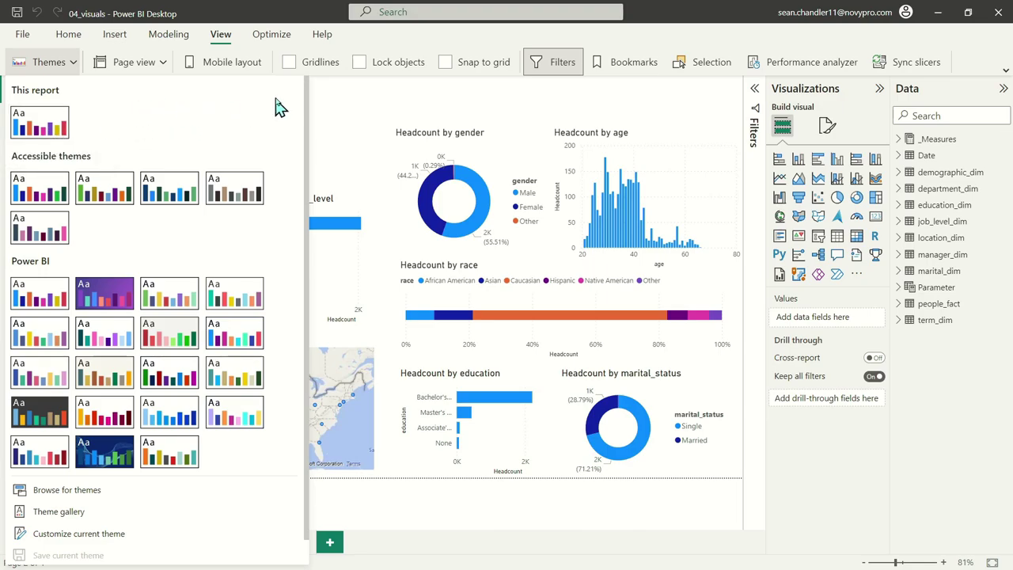
pyautogui.click(379, 103)
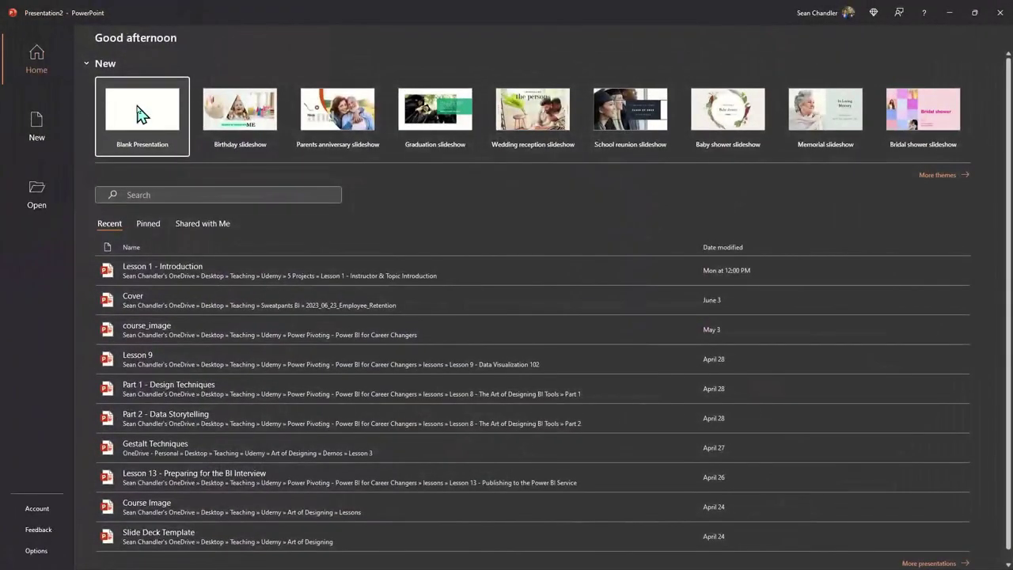
# Create a blank presentation in PowerPoint and delete the title and subtitle placeholders from its first slide.
pyautogui.click(144, 112)
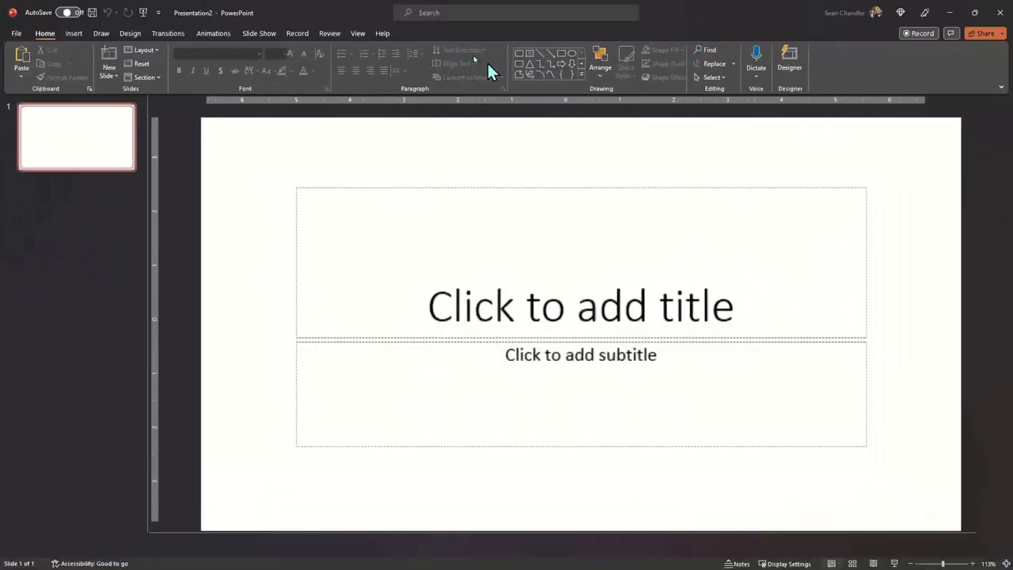
pyautogui.click(529, 190)
pyautogui.click(529, 188)
pyautogui.press('Delete')
pyautogui.click(519, 350)
pyautogui.click(525, 338)
pyautogui.click(517, 341)
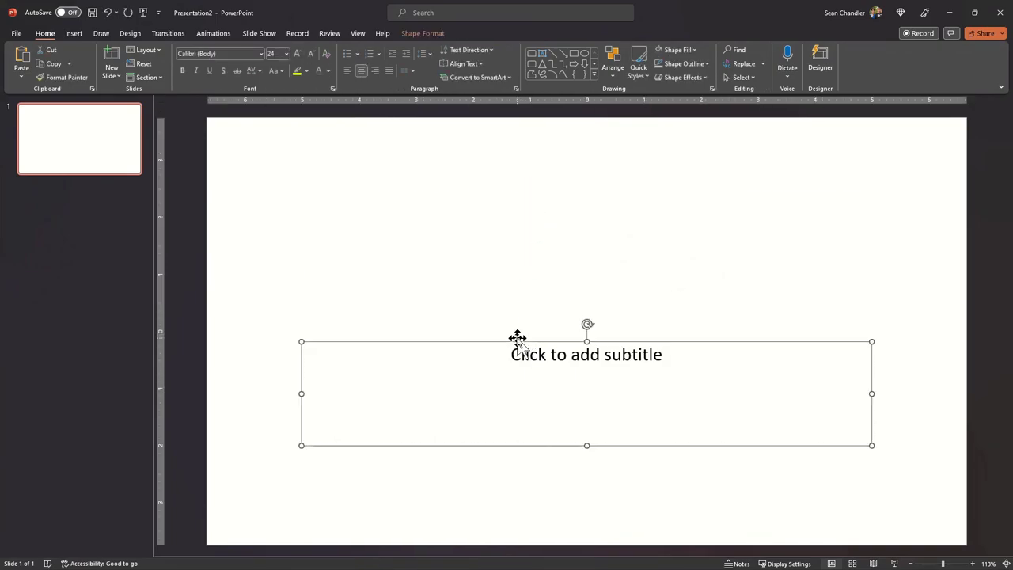
pyautogui.press('Delete')
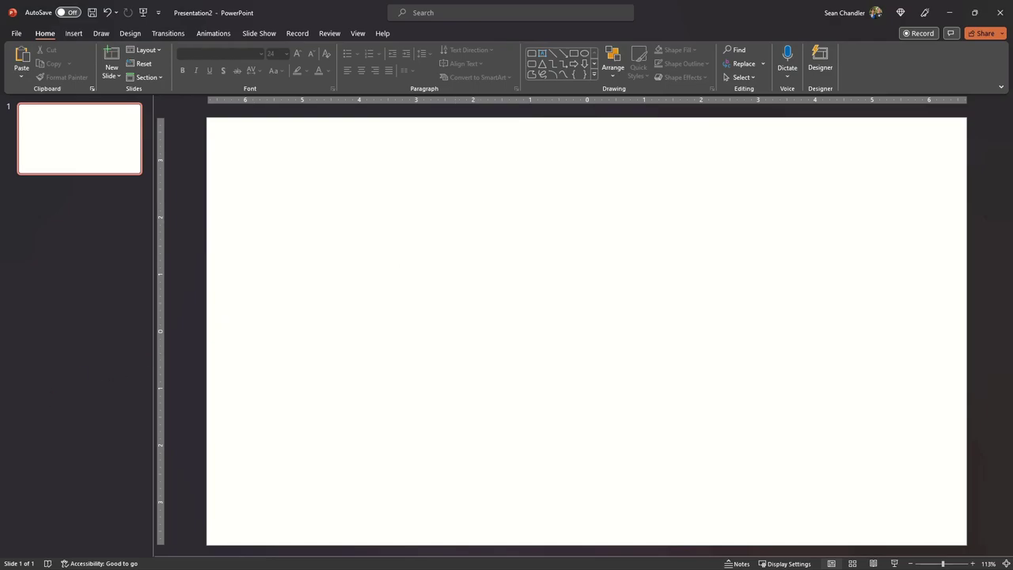
# Switch to the browser and examine the color theory article's sections on RGB mixing, the color wheel, and warm and cool colors.
pyautogui.hotkey('alt', 'Tab')
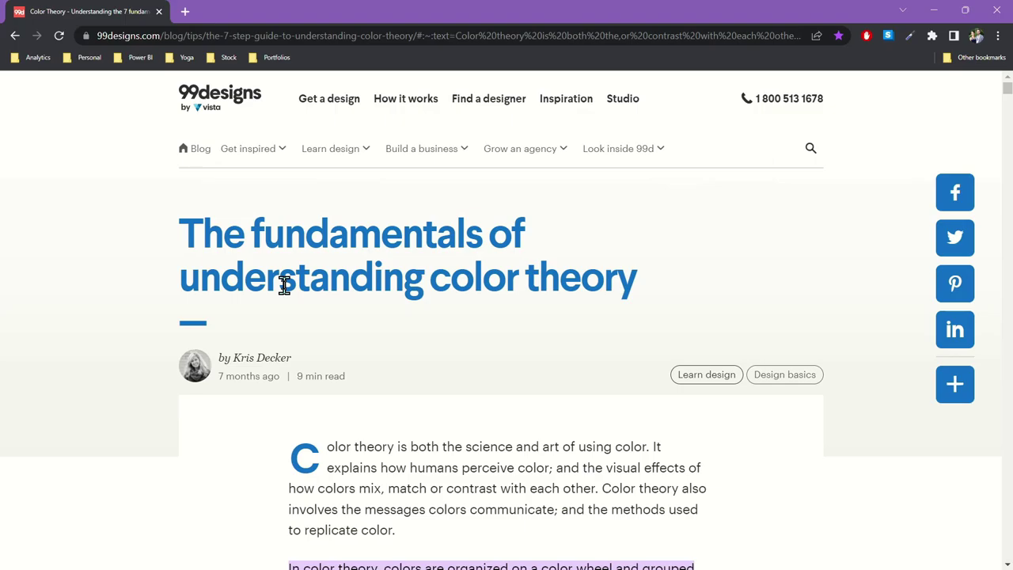
pyautogui.scroll(-15, 334, 398)
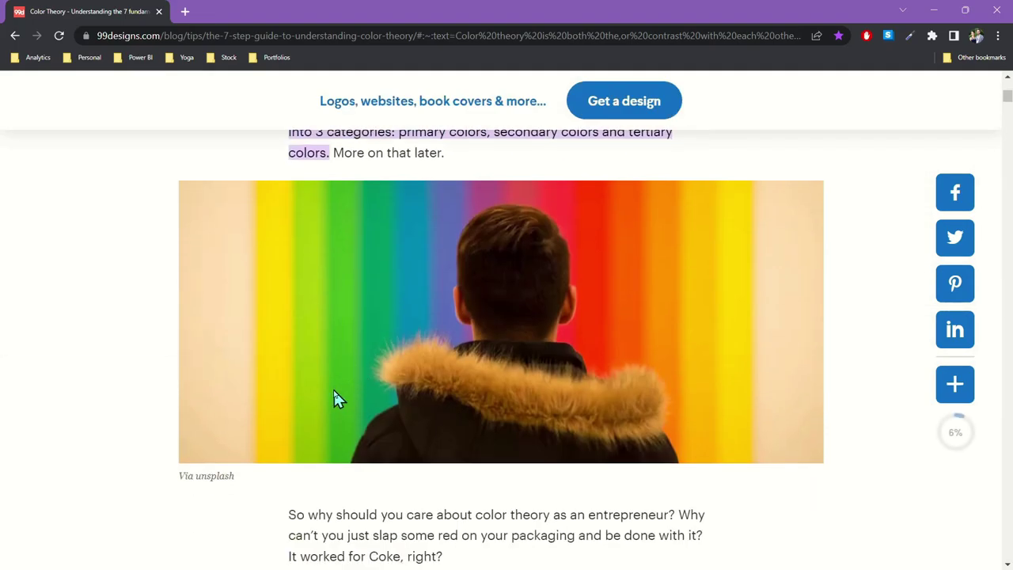
pyautogui.scroll(-15, 197, 285)
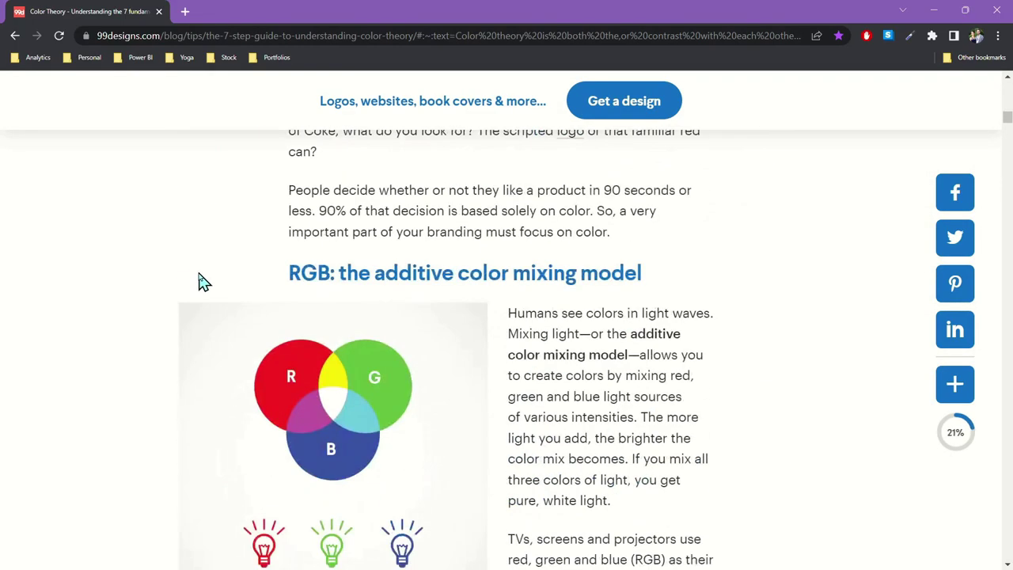
pyautogui.scroll(-12, 203, 282)
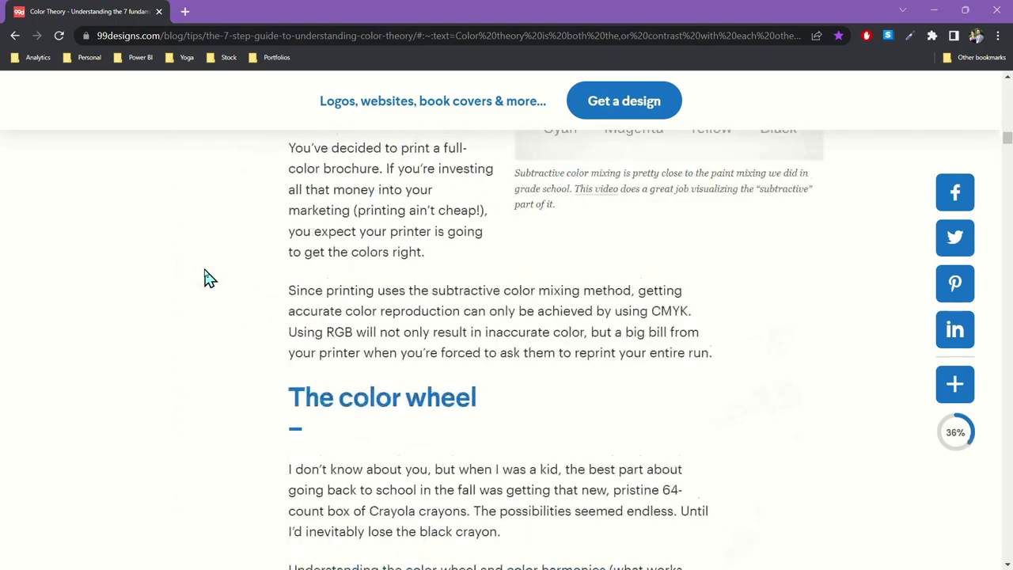
pyautogui.scroll(-3, 204, 277)
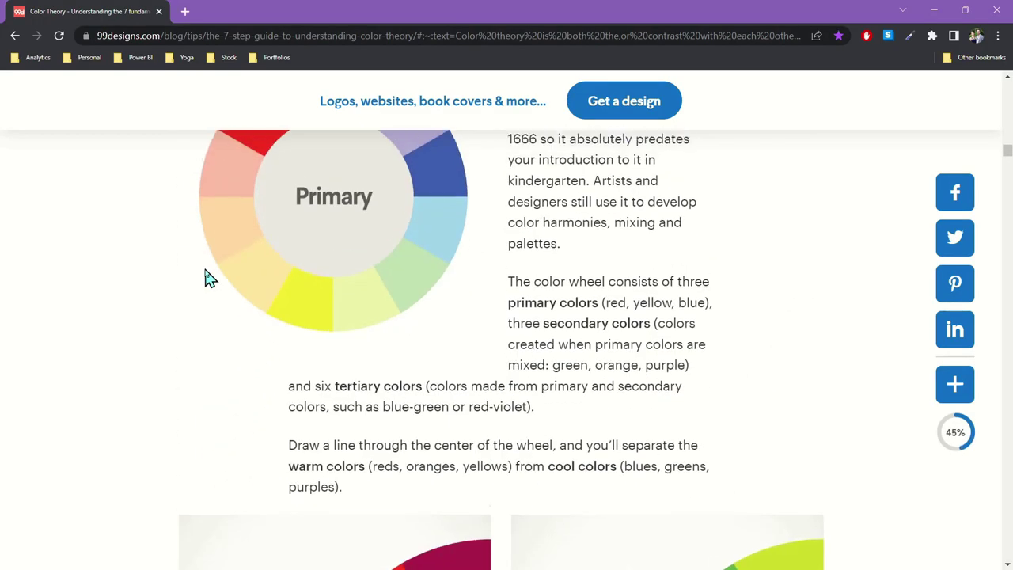
pyautogui.scroll(3, 203, 276)
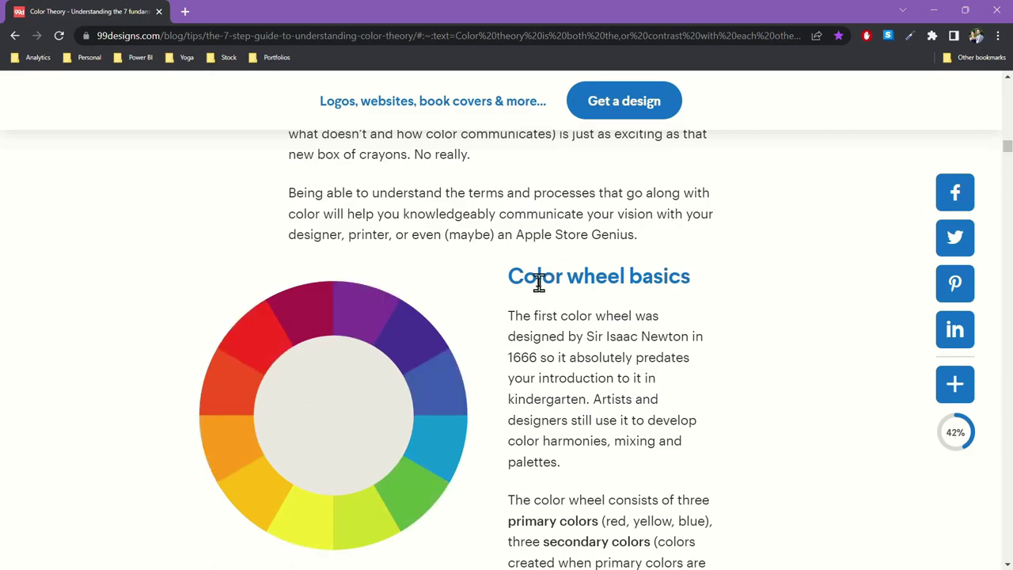
pyautogui.scroll(-6, 520, 312)
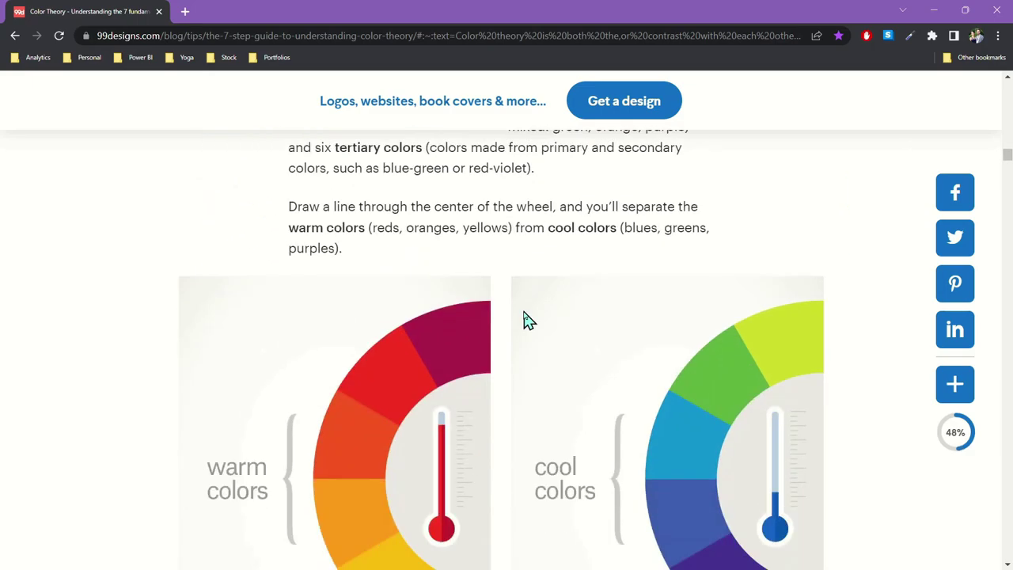
pyautogui.scroll(-3, 545, 305)
pyautogui.scroll(3, 554, 313)
pyautogui.scroll(-3, 534, 297)
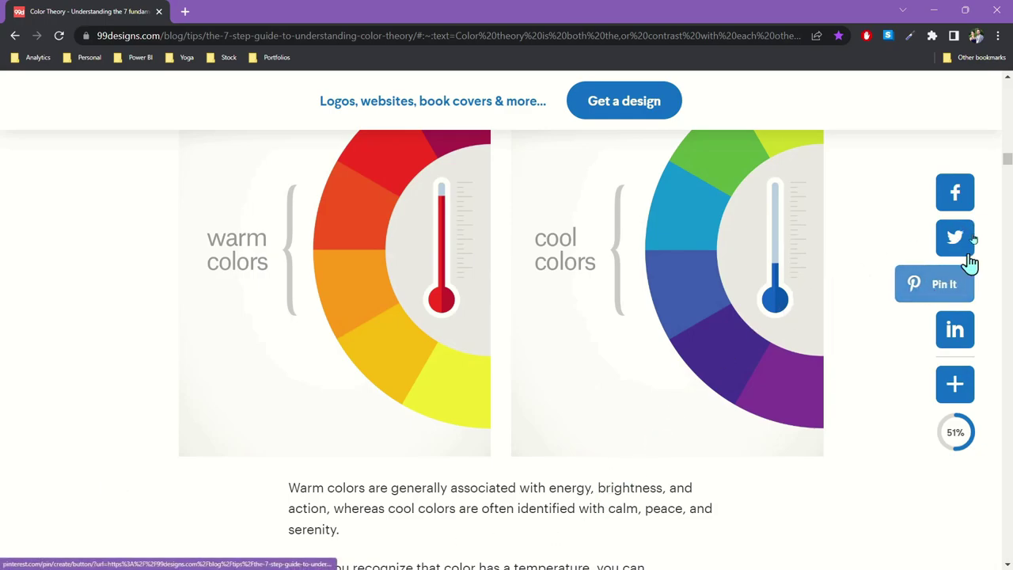
pyautogui.scroll(1, 993, 163)
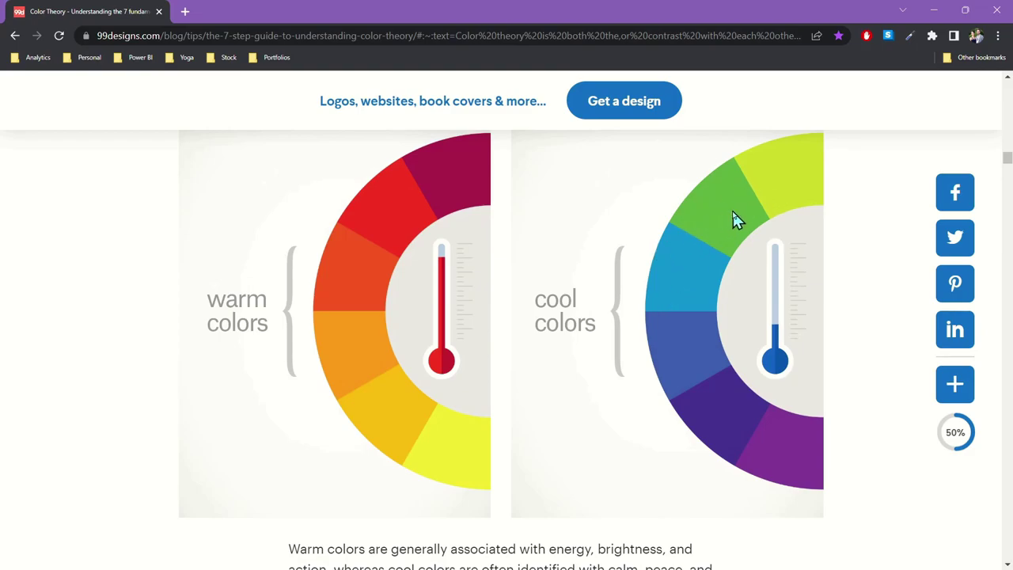
pyautogui.scroll(-9, 728, 222)
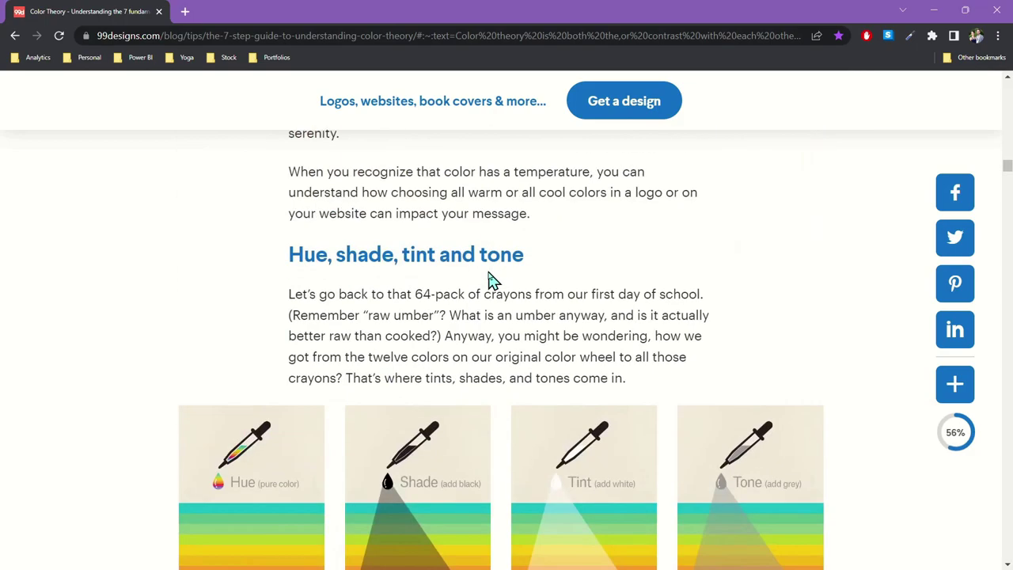
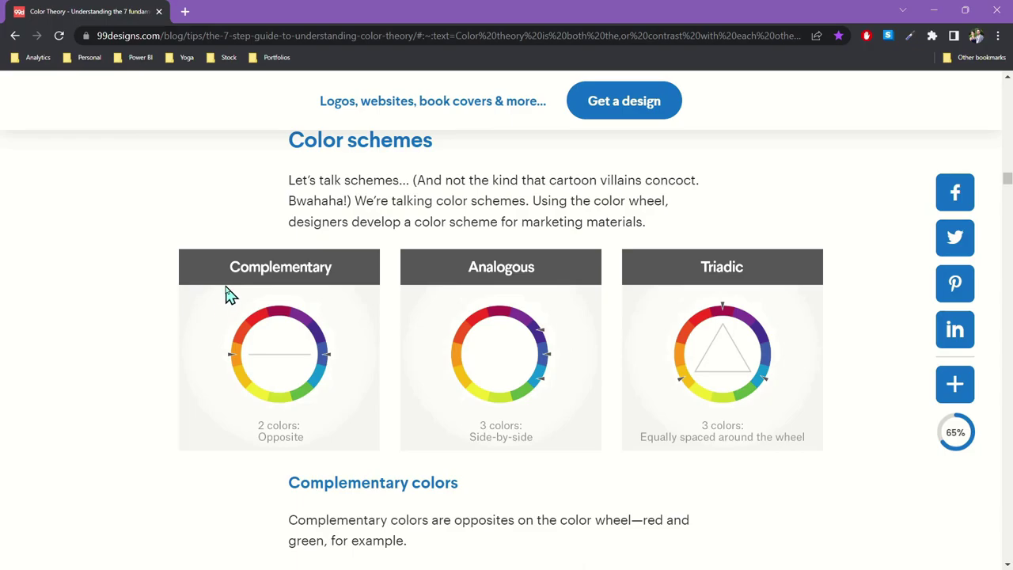
# Examine the article's complementary, analogous and triadic color schemes, dismissing the newsletter sign-up prompt.
pyautogui.scroll(-15, 226, 294)
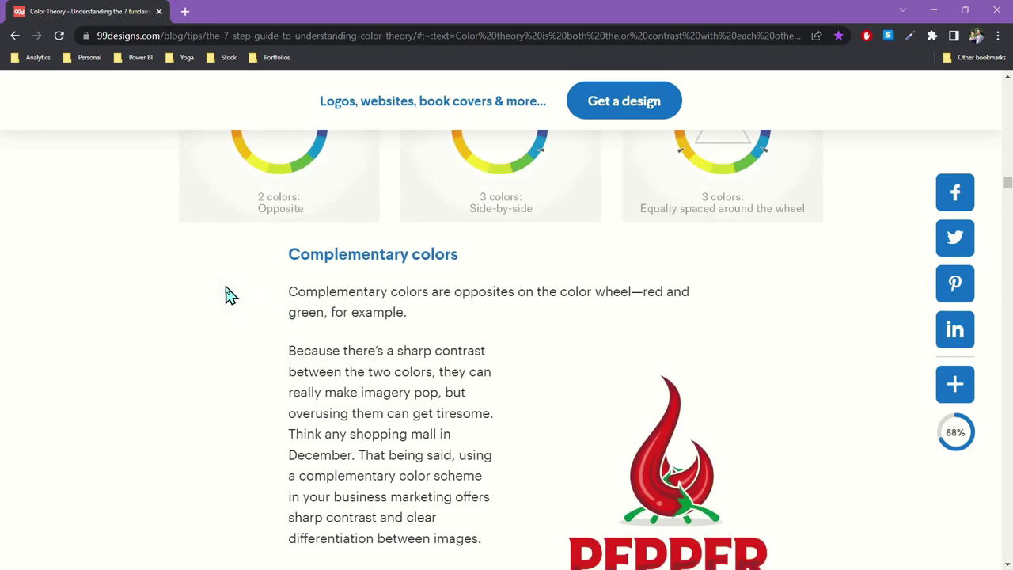
pyautogui.scroll(5, 220, 301)
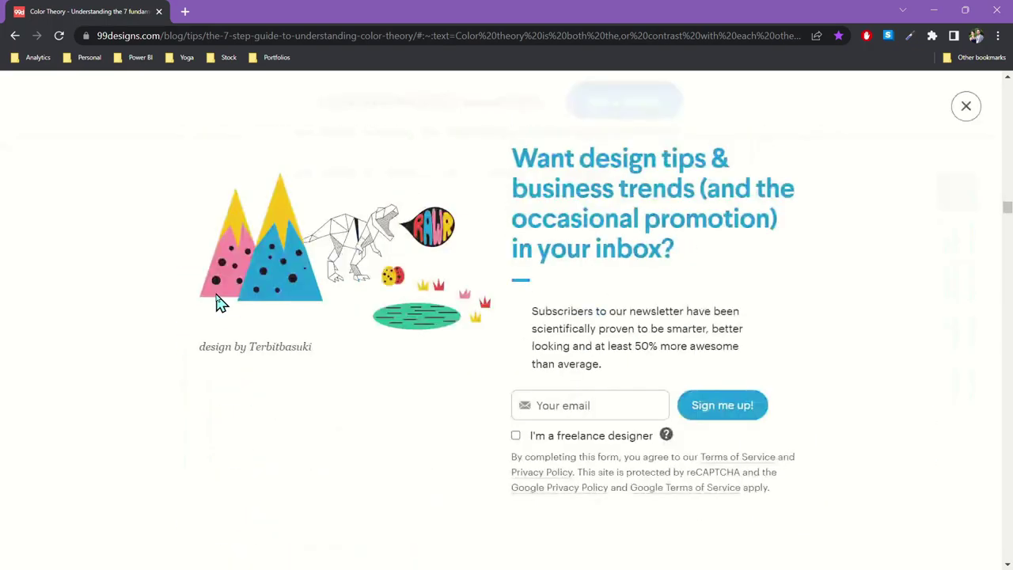
pyautogui.click(966, 107)
pyautogui.scroll(-5, 540, 293)
pyautogui.scroll(-8, 544, 303)
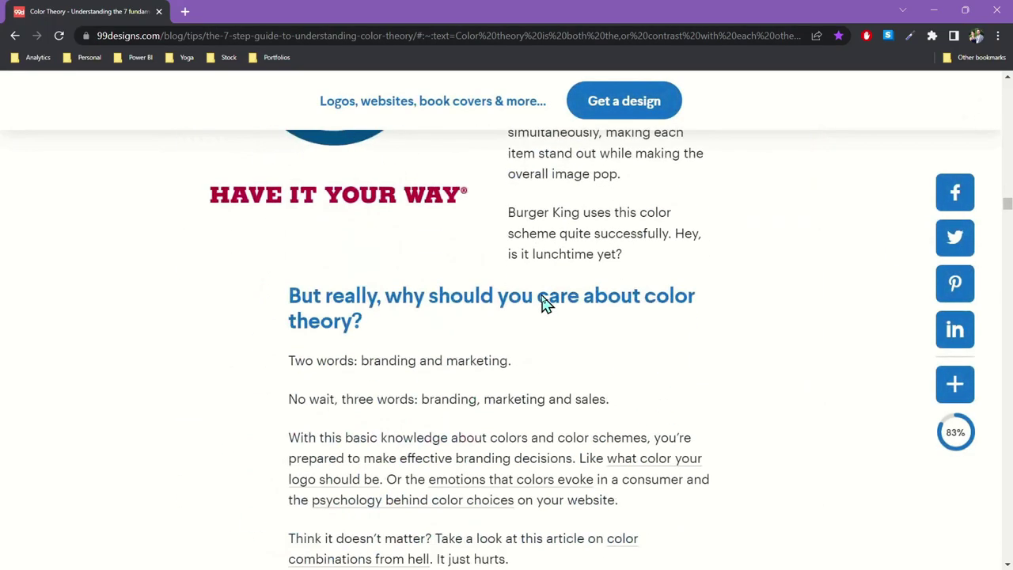
pyautogui.scroll(12, 543, 300)
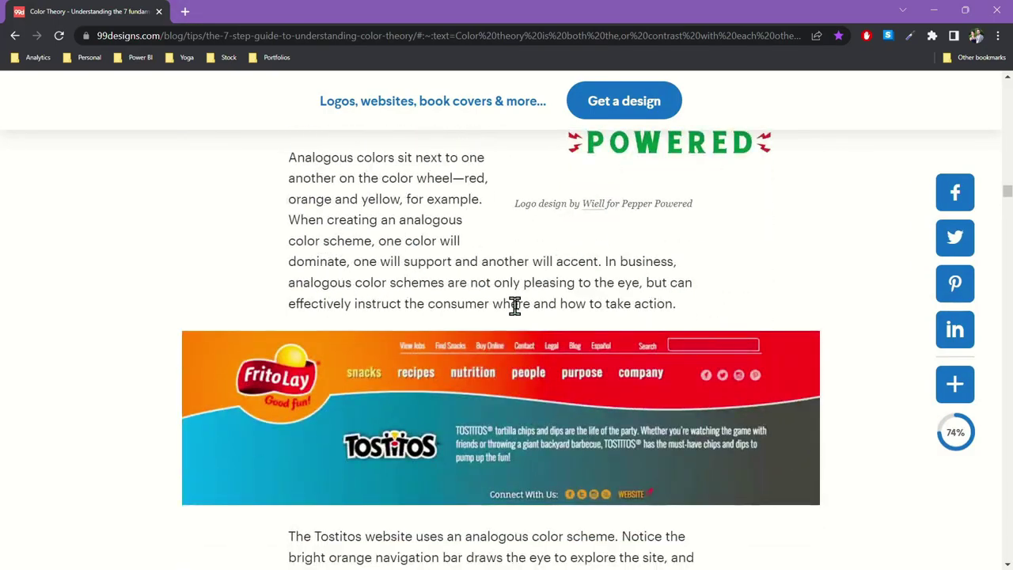
pyautogui.scroll(8, 521, 321)
pyautogui.scroll(2, 372, 419)
pyautogui.scroll(1, 422, 394)
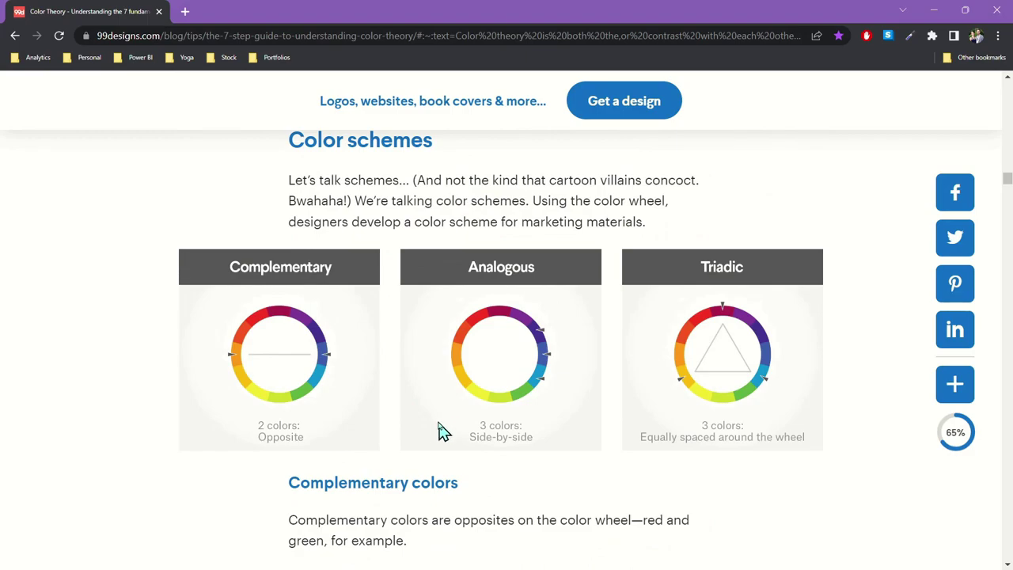
# Switch back to PowerPoint and apply the Gallery design theme to the slide.
pyautogui.click(934, 11)
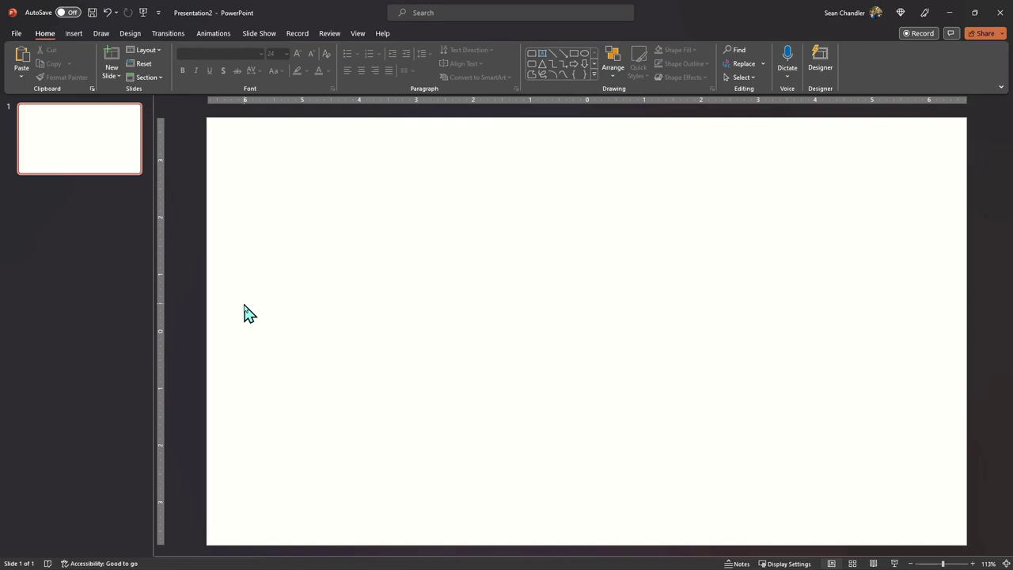
pyautogui.click(131, 34)
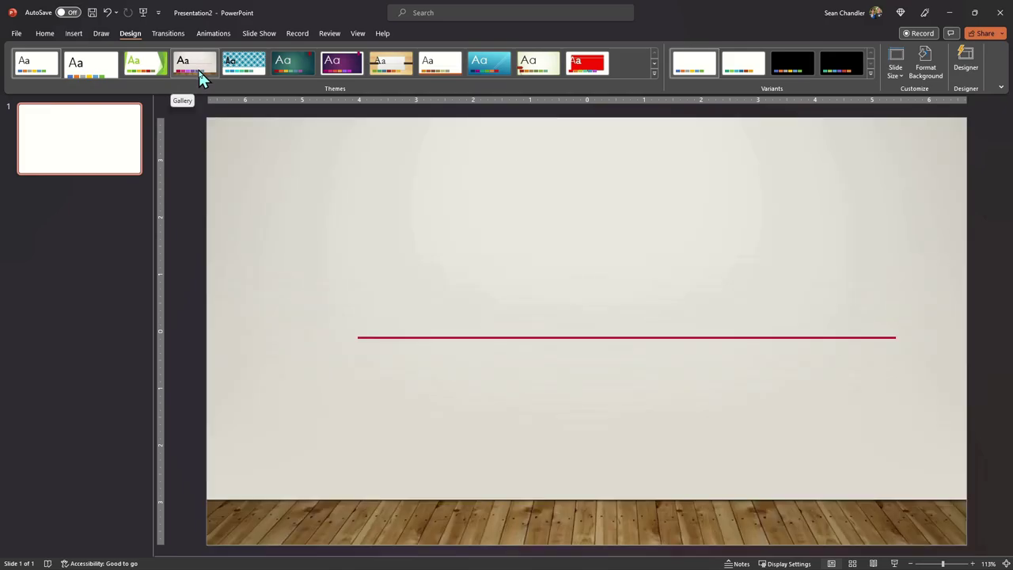
pyautogui.click(195, 67)
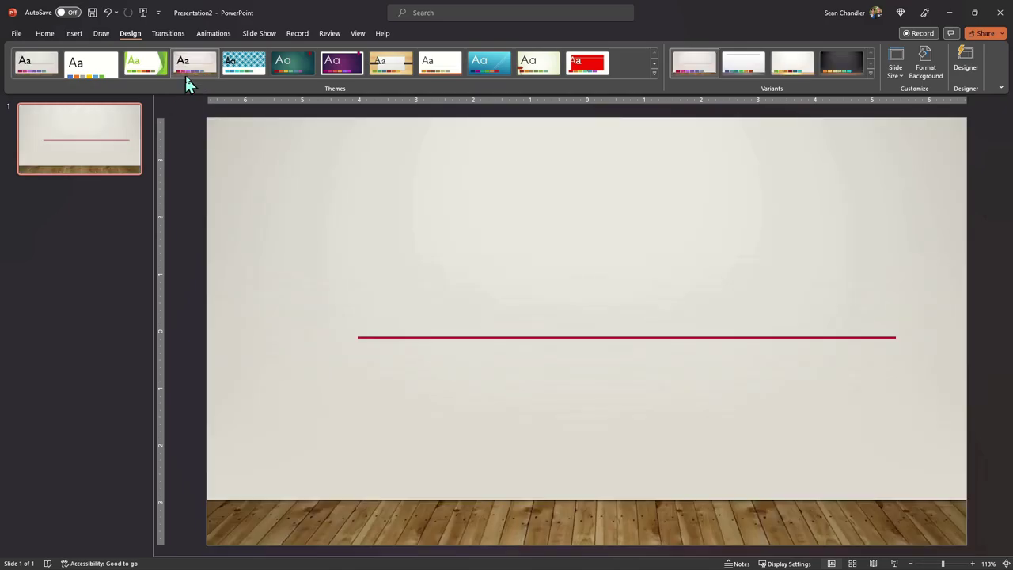
# Set the slide background to a solid fill and compare its color palette with the article's color schemes.
pyautogui.click(931, 75)
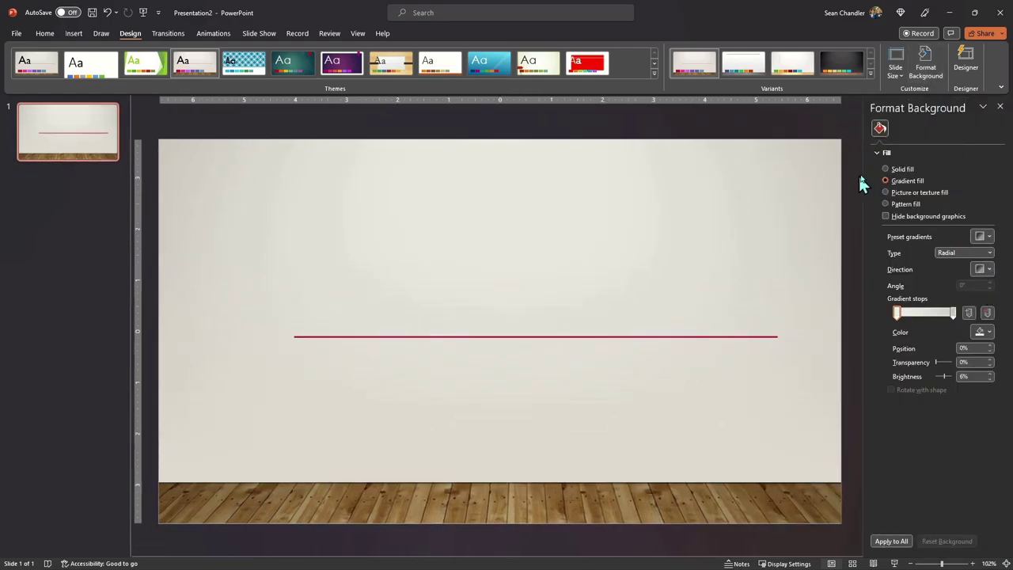
pyautogui.click(885, 169)
pyautogui.click(975, 238)
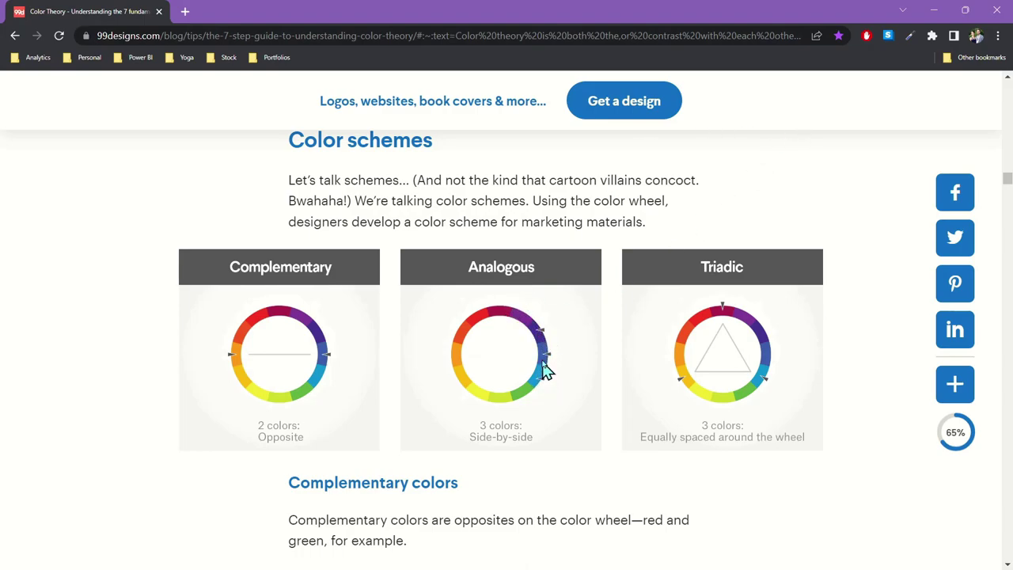
pyautogui.click(934, 10)
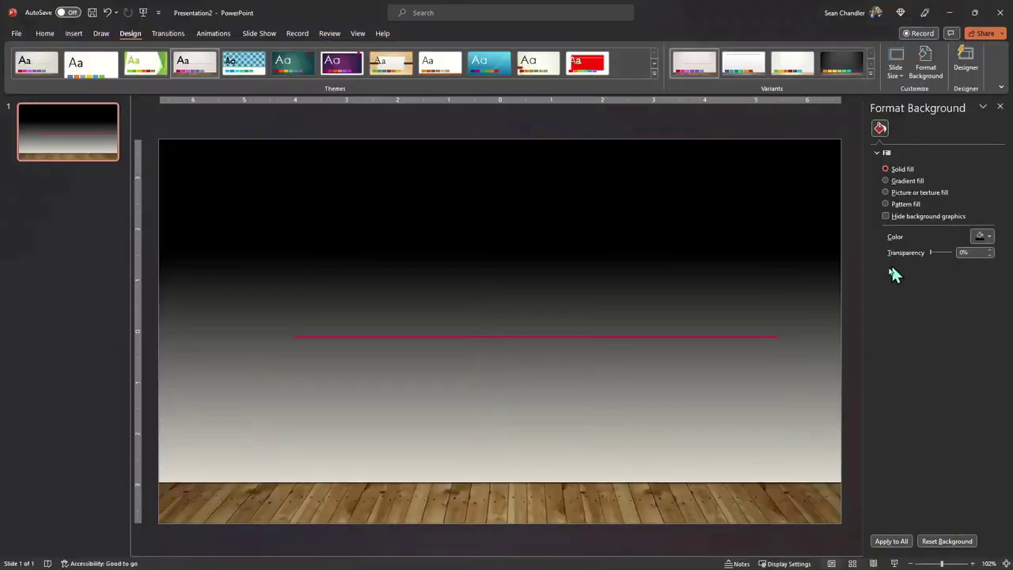
pyautogui.click(989, 235)
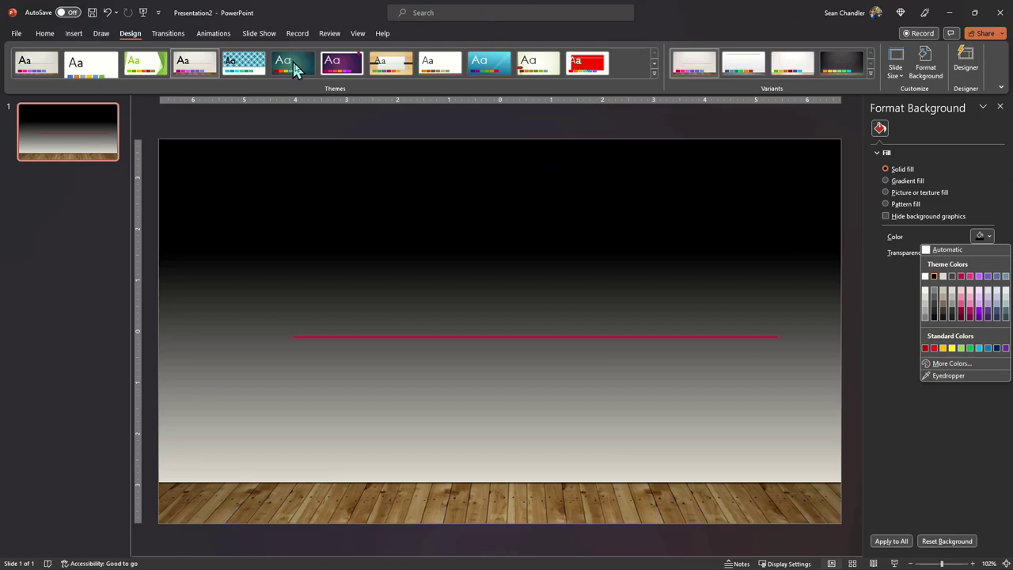
# Apply the light-blue design theme with the circuit-line pattern to the presentation.
pyautogui.click(654, 73)
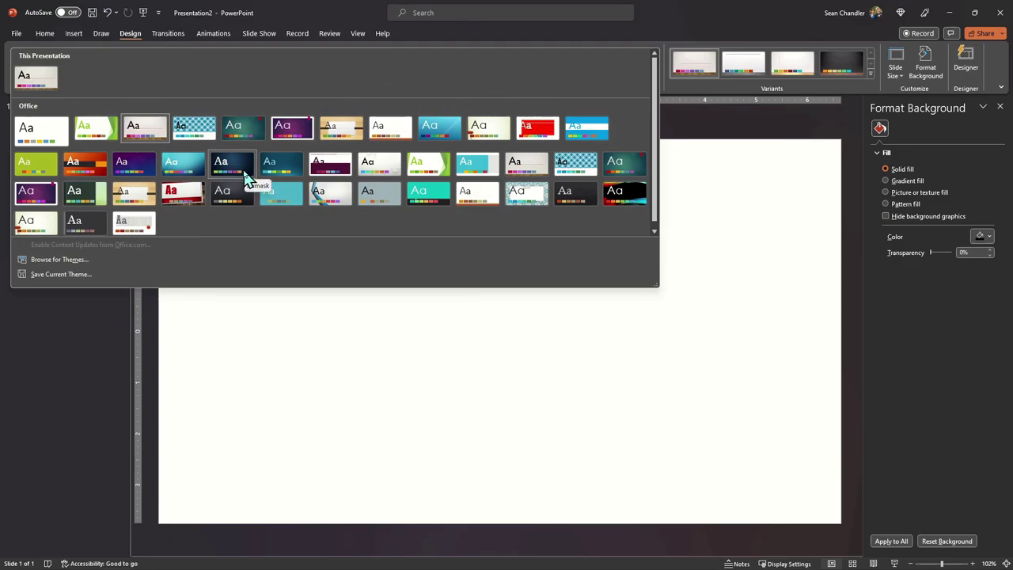
pyautogui.click(180, 169)
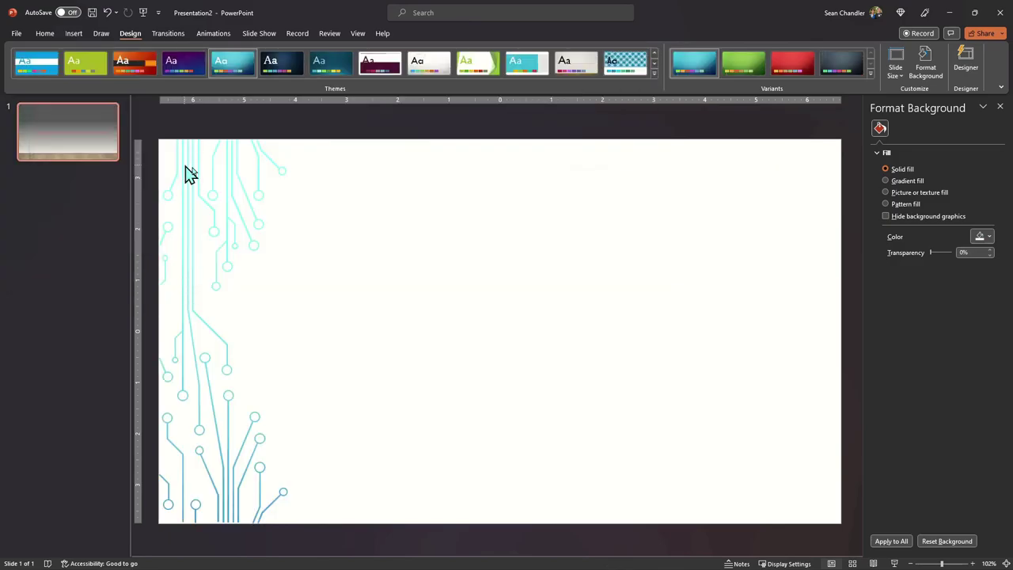
# Examine the new theme's background color palette and compare it with the color scheme wheels in the browser article.
pyautogui.click(981, 235)
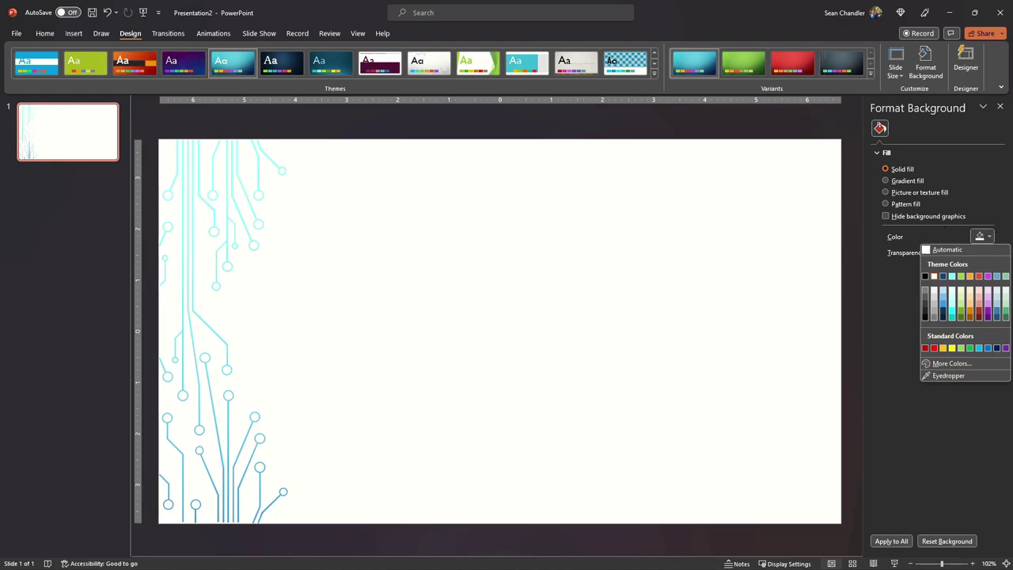
pyautogui.hotkey('alt', 'Tab')
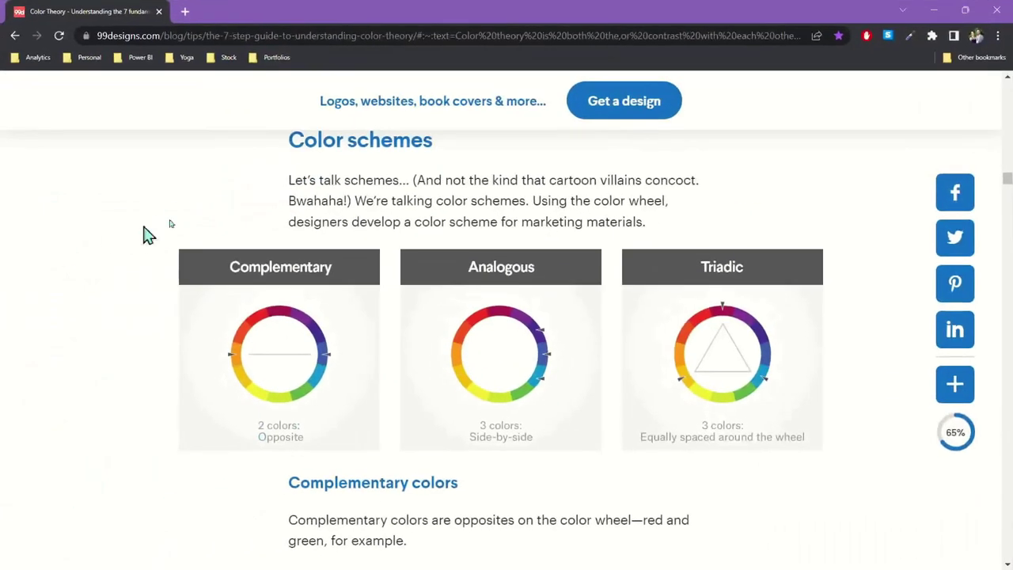
pyautogui.click(902, 10)
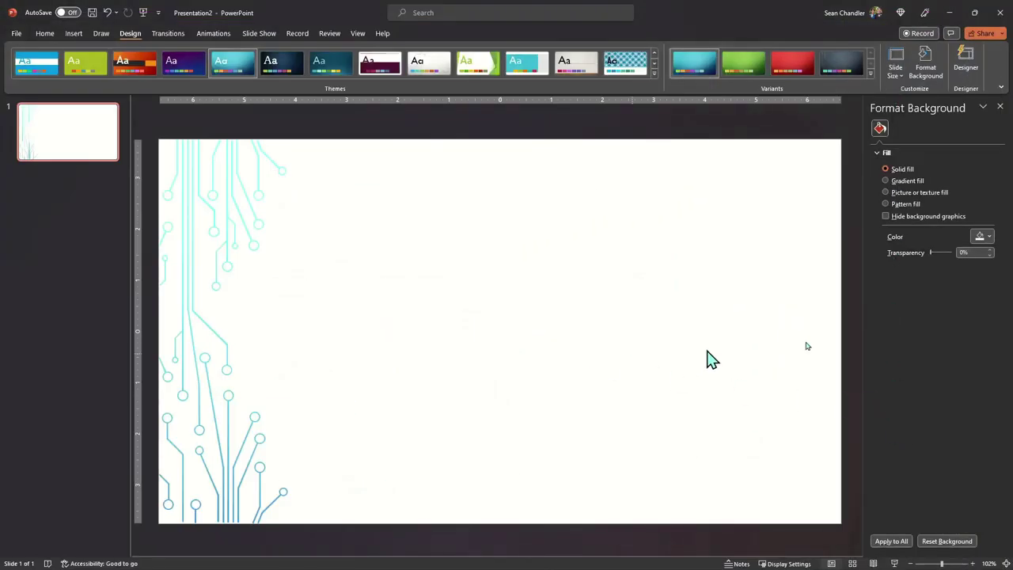
pyautogui.click(981, 237)
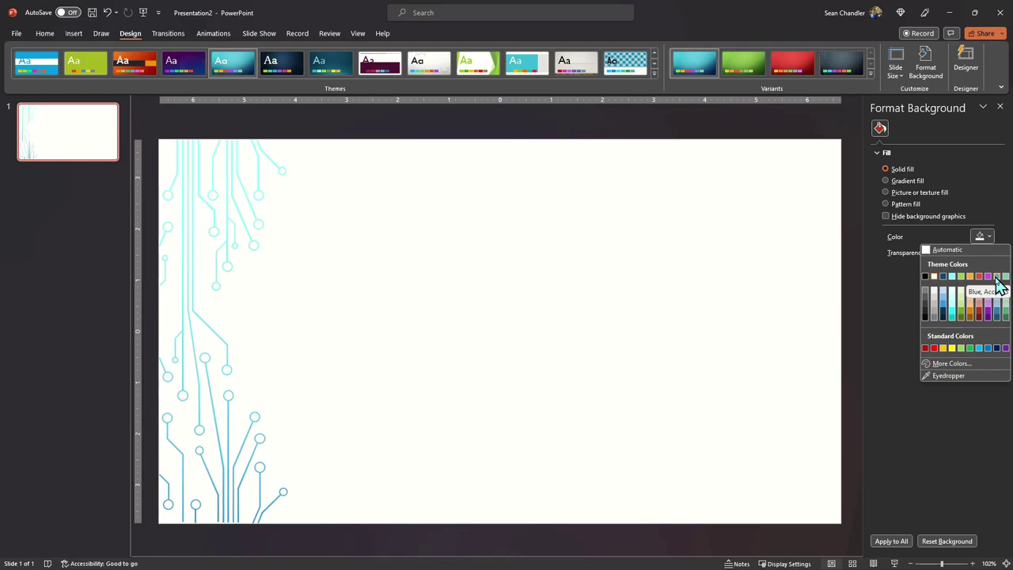
pyautogui.click(488, 265)
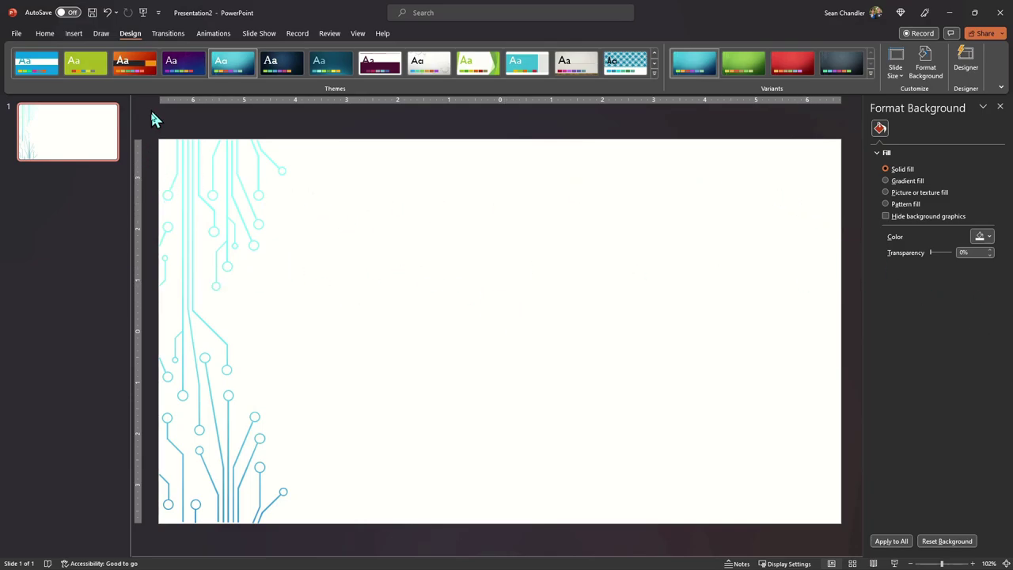
# Hide the slide's background graphics and review the theme colors available for its solid fill.
pyautogui.moveTo(153, 119); pyautogui.dragTo(329, 545)
pyautogui.click(886, 217)
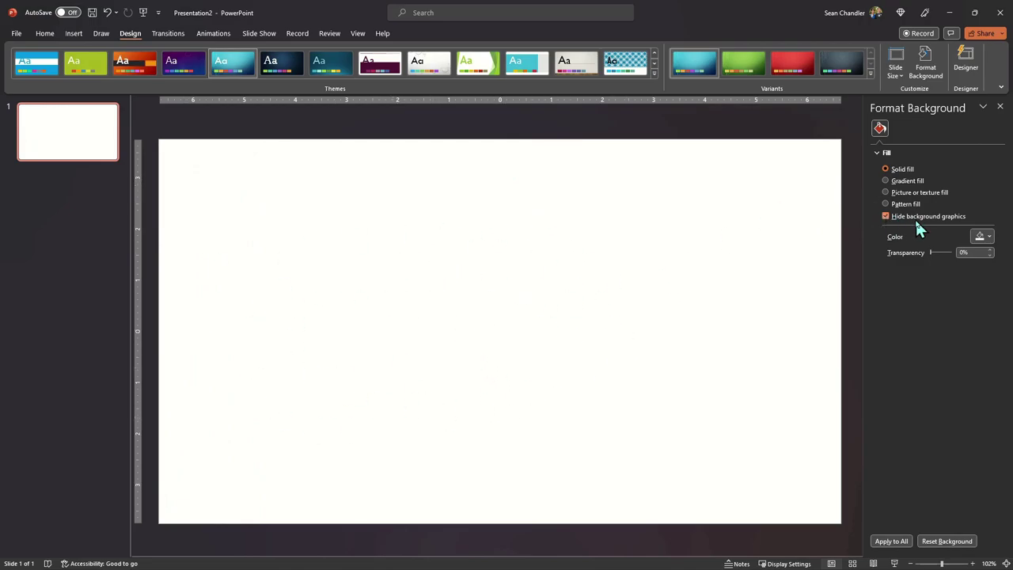
pyautogui.click(986, 237)
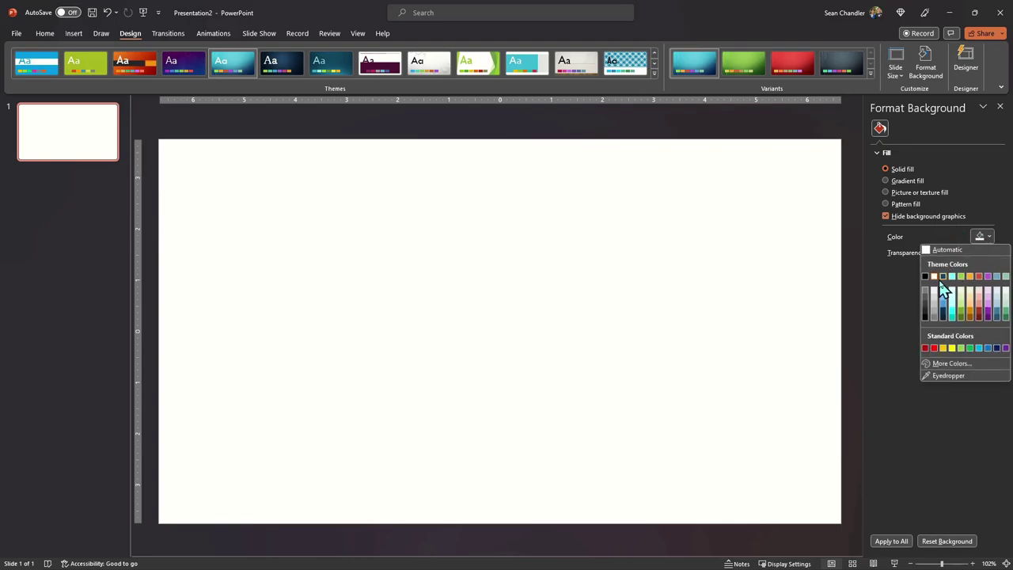
pyautogui.click(470, 204)
pyautogui.click(44, 33)
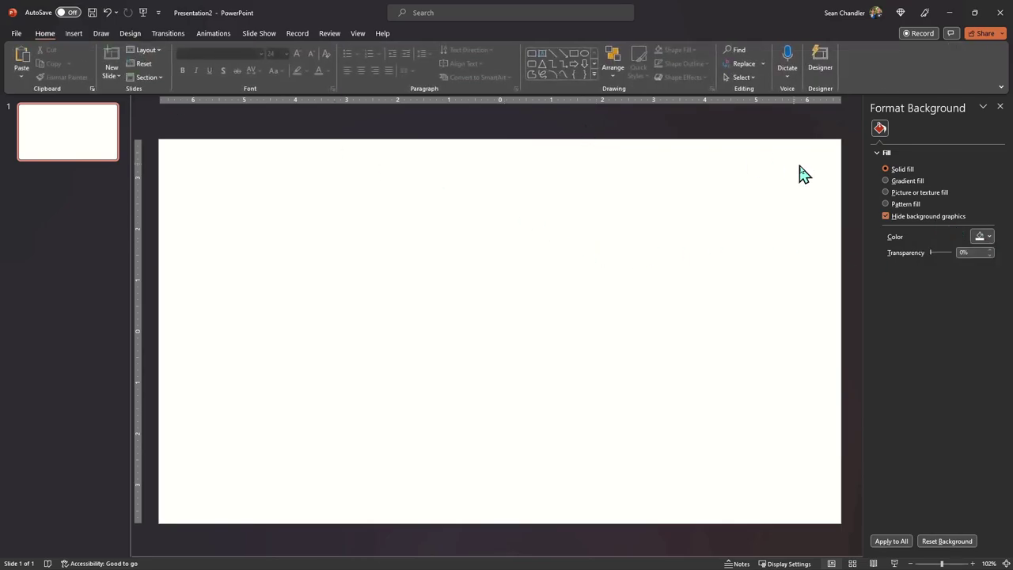
pyautogui.click(981, 236)
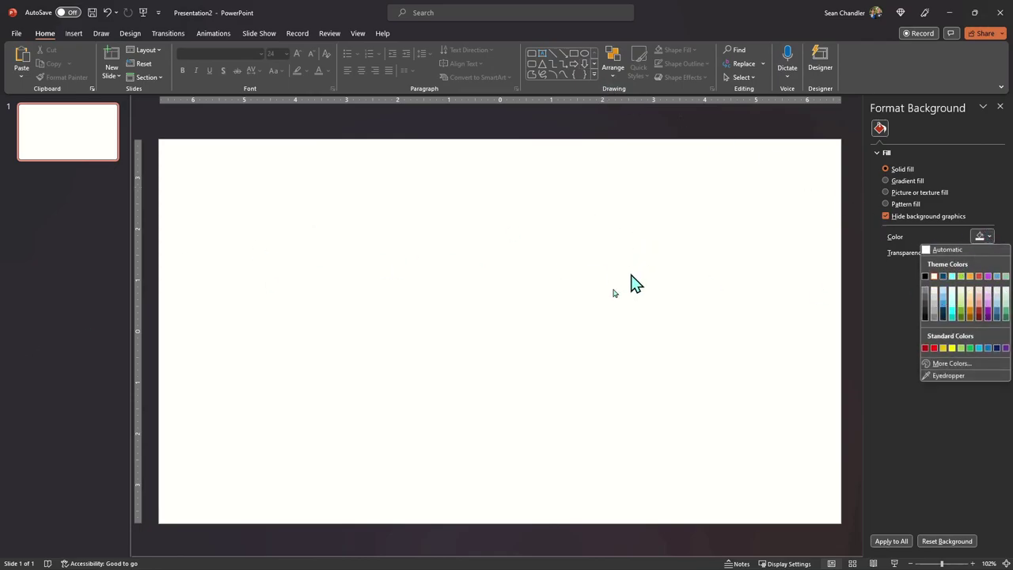
# Insert a 1-inch square shape near the slide's upper-left corner.
pyautogui.click(575, 53)
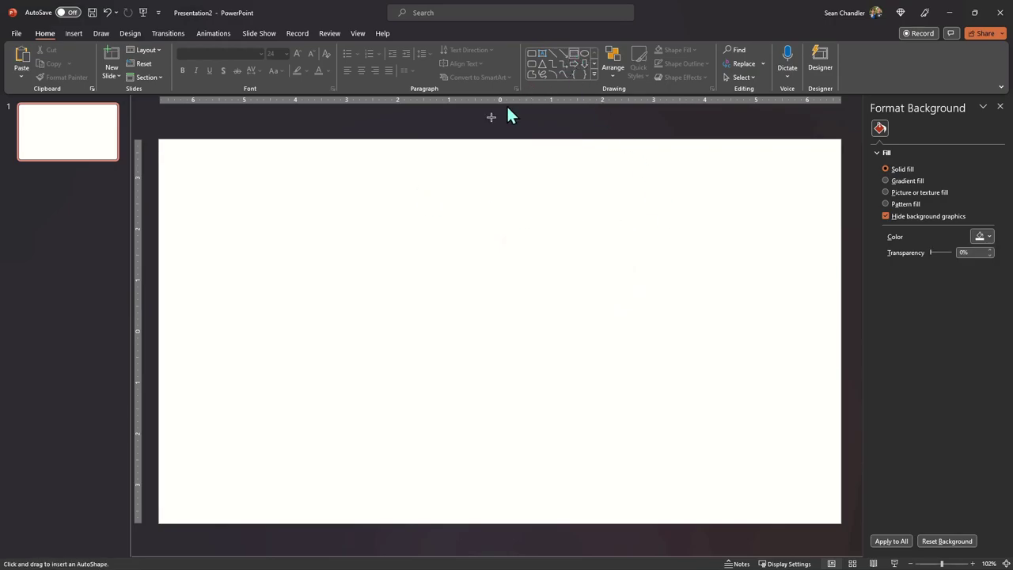
pyautogui.click(190, 188)
pyautogui.moveTo(225, 223); pyautogui.dragTo(233, 242)
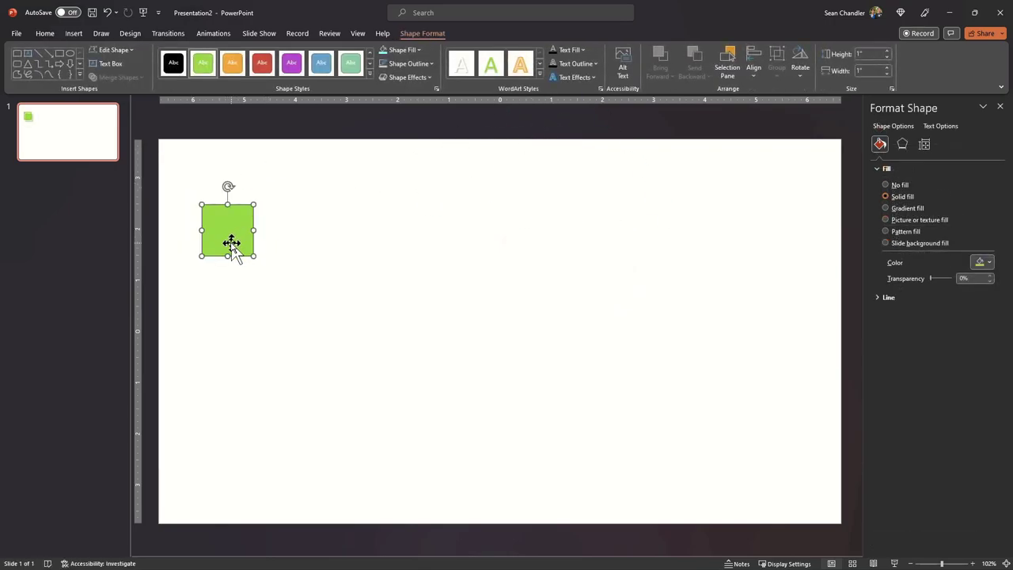
# Duplicate the green square to make eight in total, and move one copy to the right side of the slide, level with the first.
pyautogui.hotkey('ctrl', 'd')
pyautogui.hotkey('ctrl', 'd')
pyautogui.hotkey('ctrl', 'd')
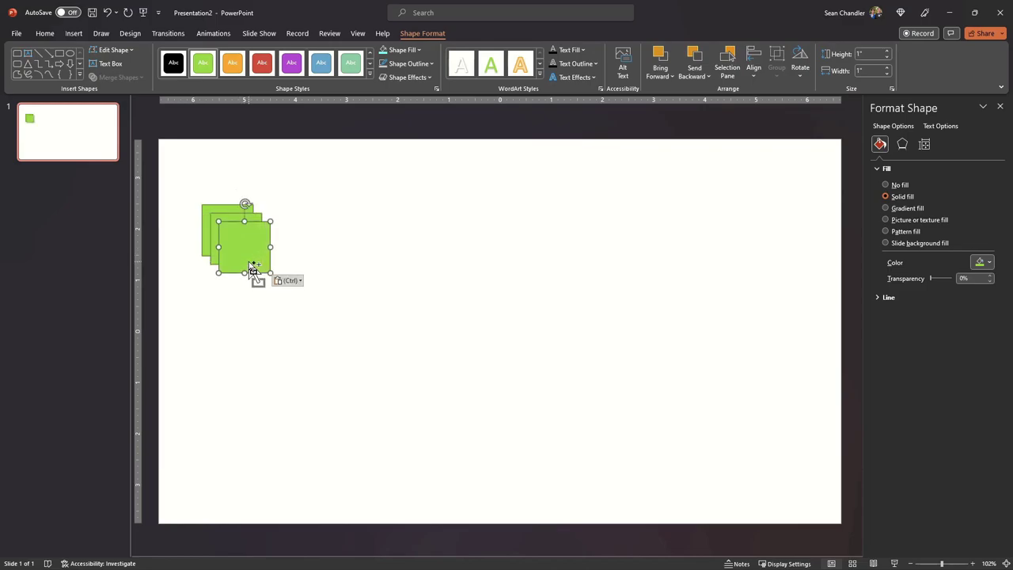
pyautogui.hotkey('ctrl', 'd')
pyautogui.hotkey('ctrl', 'd')
pyautogui.hotkey('ctrl', 'd')
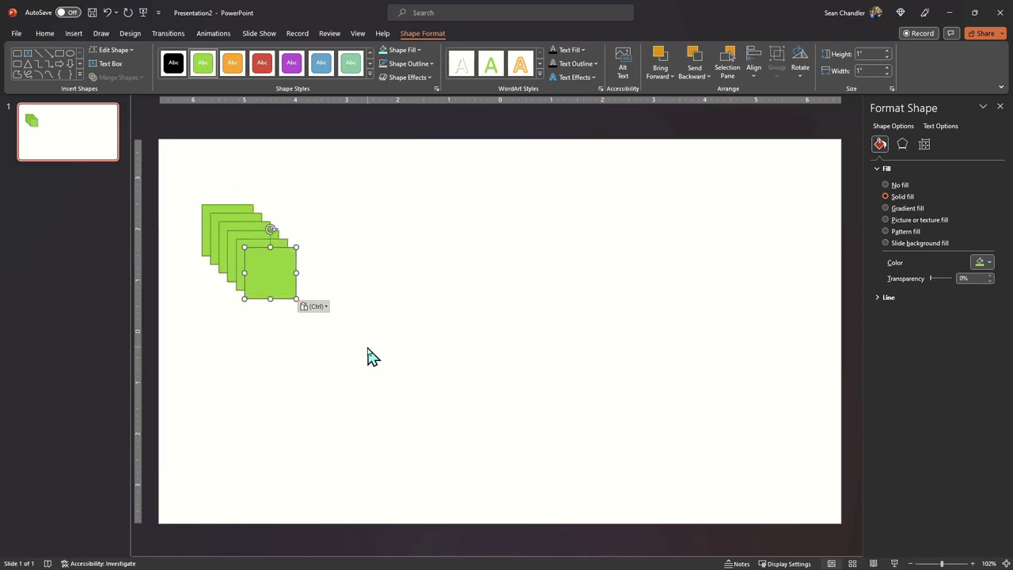
pyautogui.moveTo(287, 283); pyautogui.dragTo(590, 231)
pyautogui.click(981, 262)
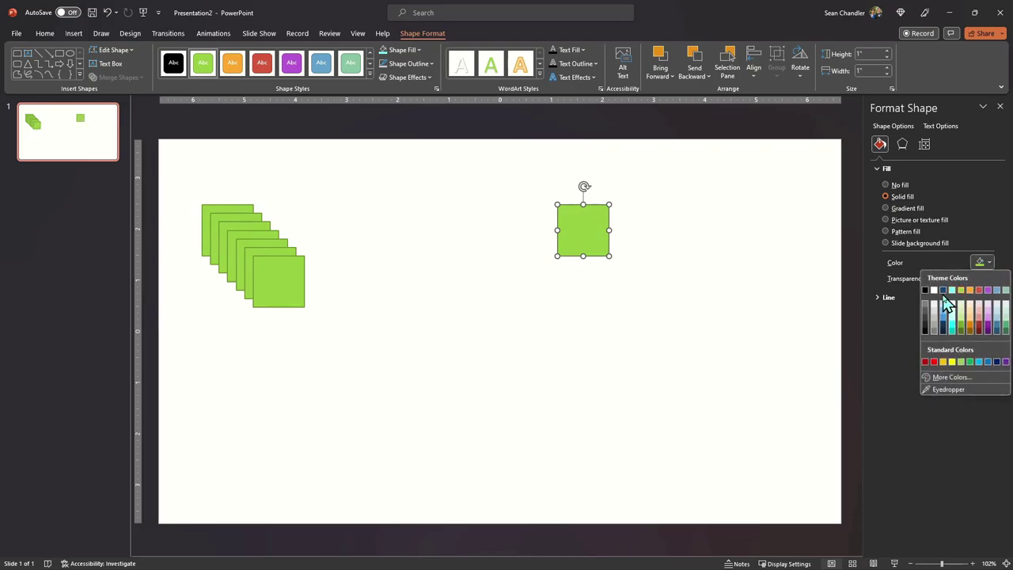
pyautogui.click(449, 348)
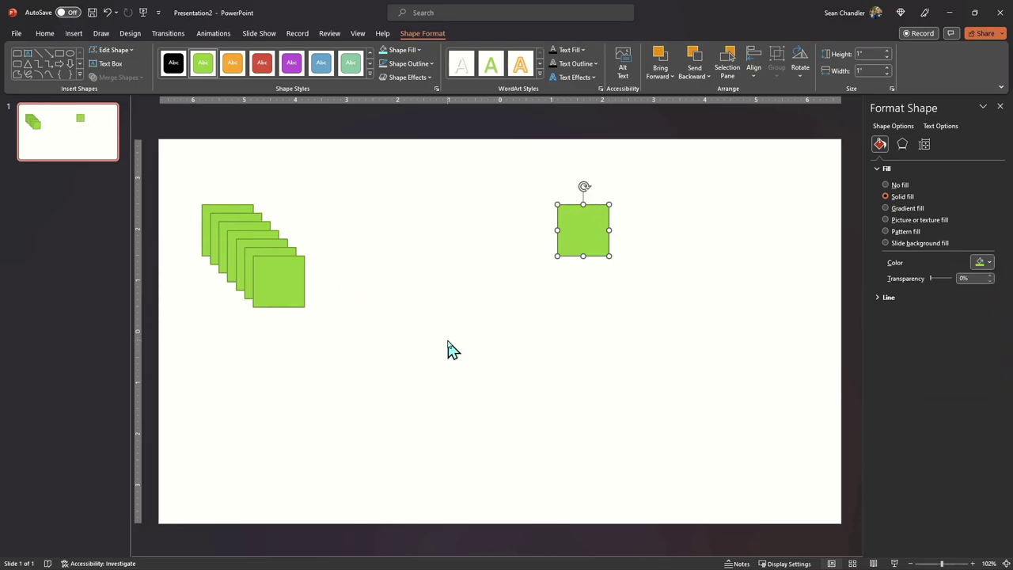
pyautogui.moveTo(180, 169); pyautogui.dragTo(700, 431)
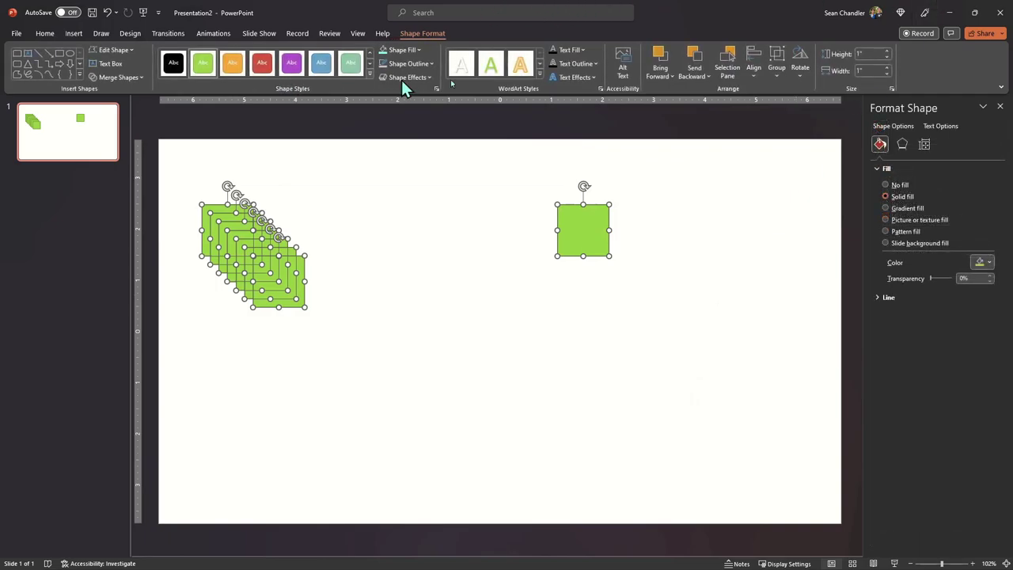
pyautogui.click(649, 327)
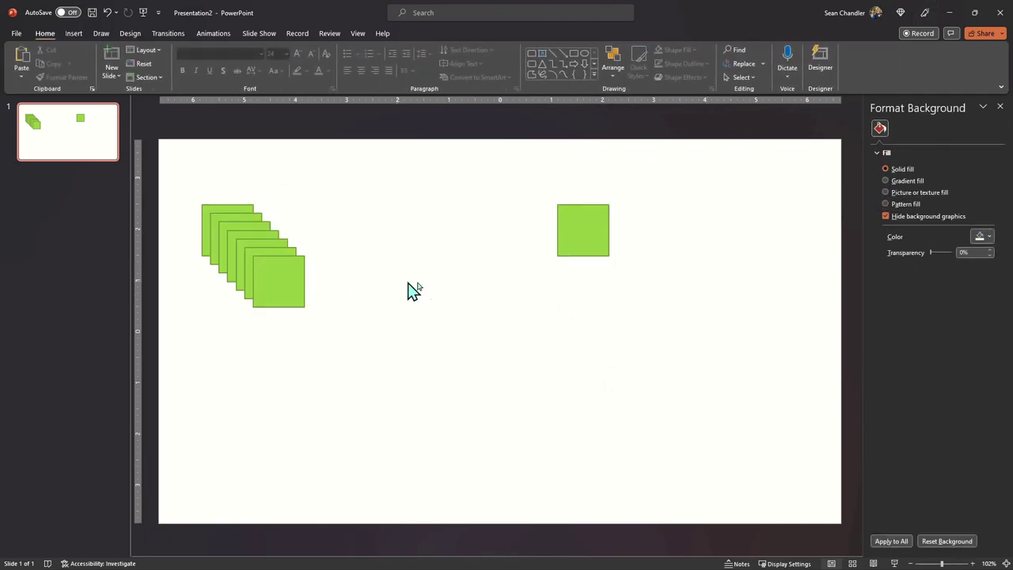
# Move the separate square slightly farther from the stack and distribute all eight squares horizontally.
pyautogui.moveTo(585, 224); pyautogui.dragTo(616, 224)
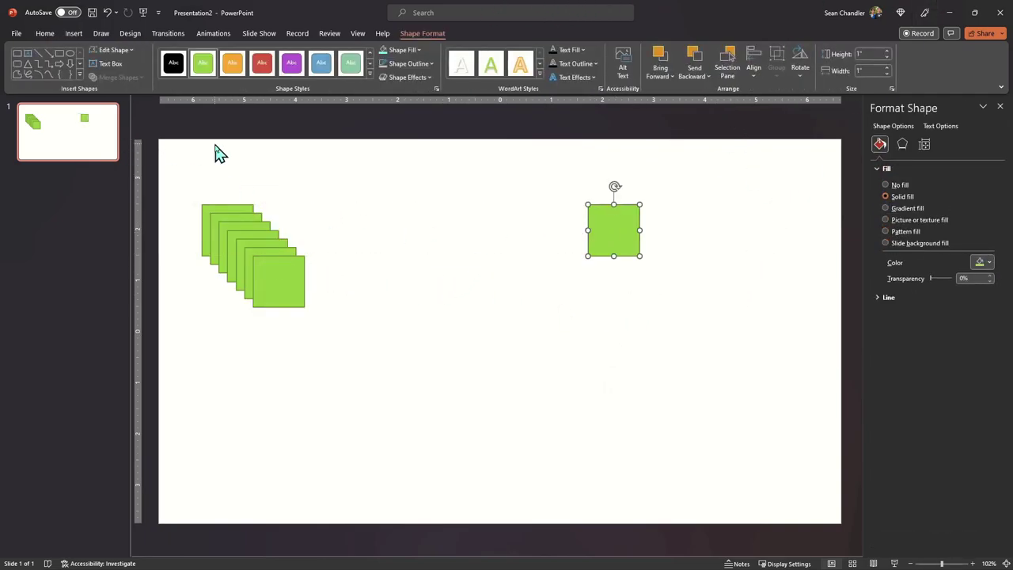
pyautogui.click(190, 204)
pyautogui.moveTo(170, 166); pyautogui.dragTo(715, 375)
pyautogui.click(613, 71)
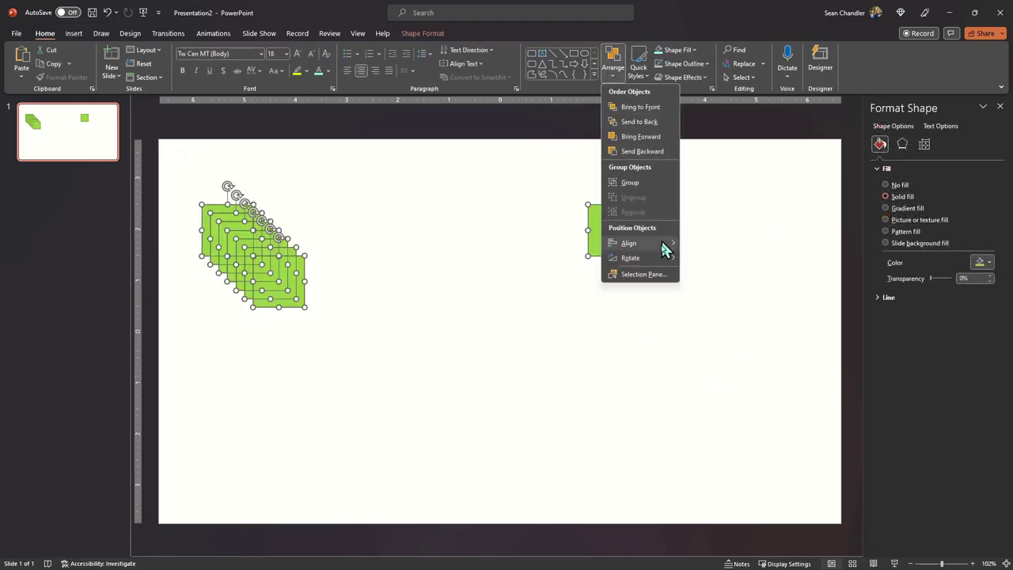
pyautogui.moveTo(656, 245)
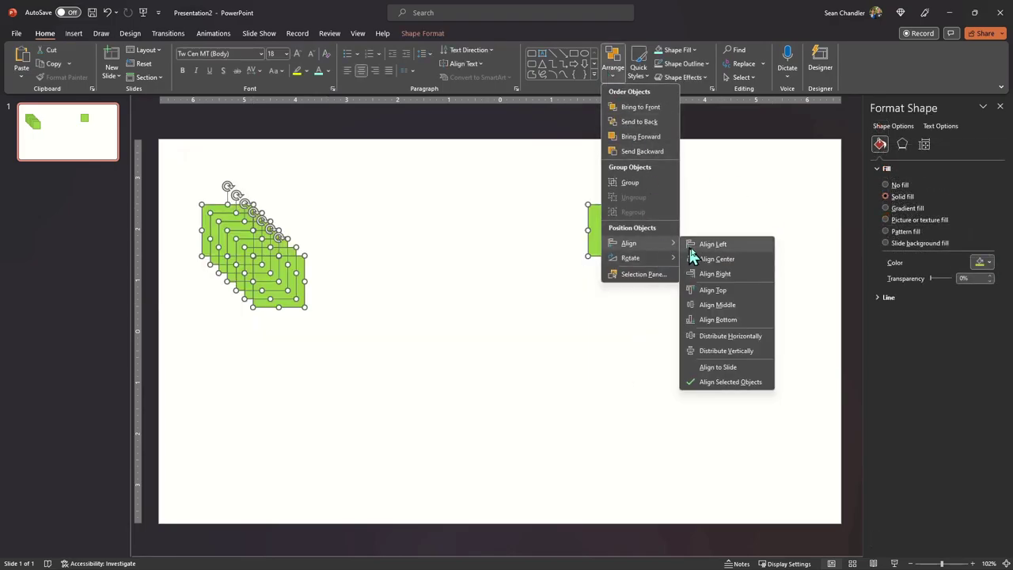
pyautogui.click(735, 341)
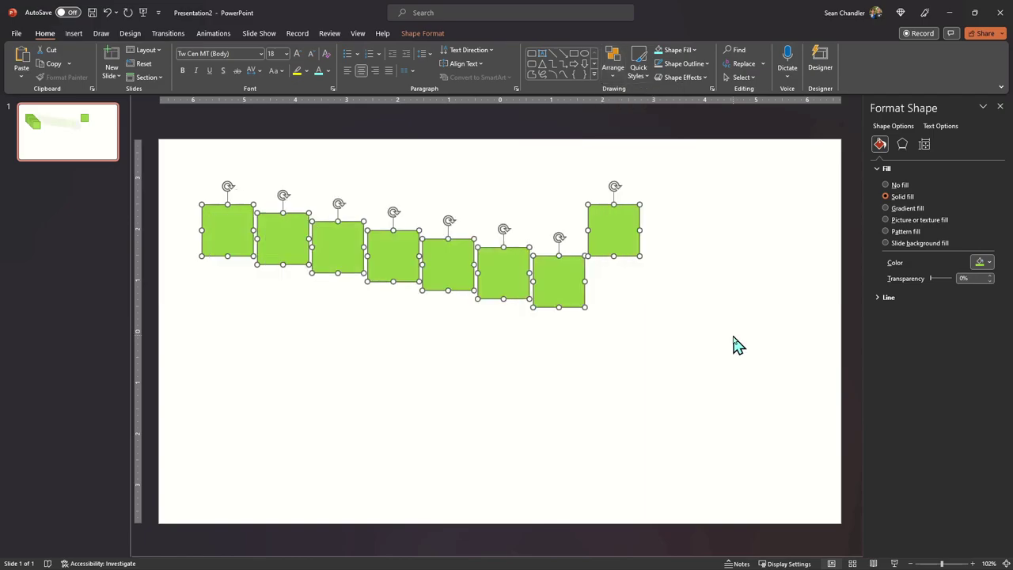
# Align all eight squares to their middle so they form a straight row.
pyautogui.click(612, 70)
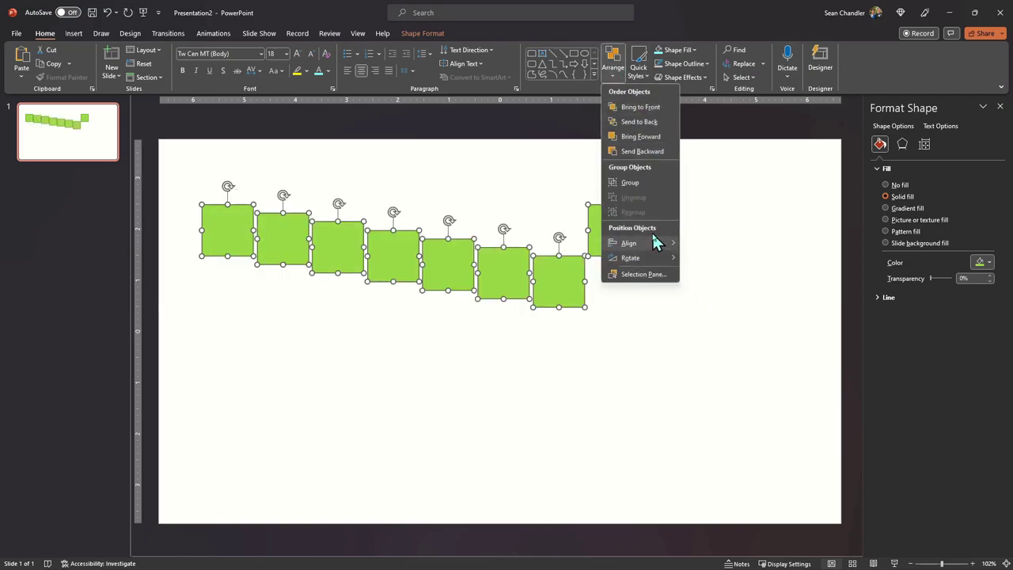
pyautogui.moveTo(659, 246)
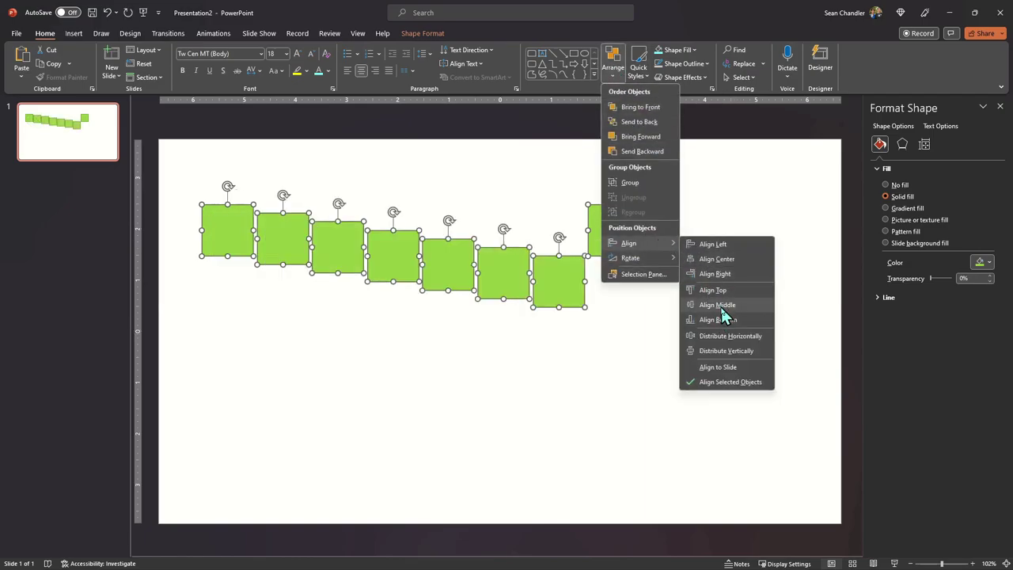
pyautogui.click(722, 311)
pyautogui.click(639, 355)
# Fill the first square with the theme's dark blue and the second with its light cyan.
pyautogui.click(208, 253)
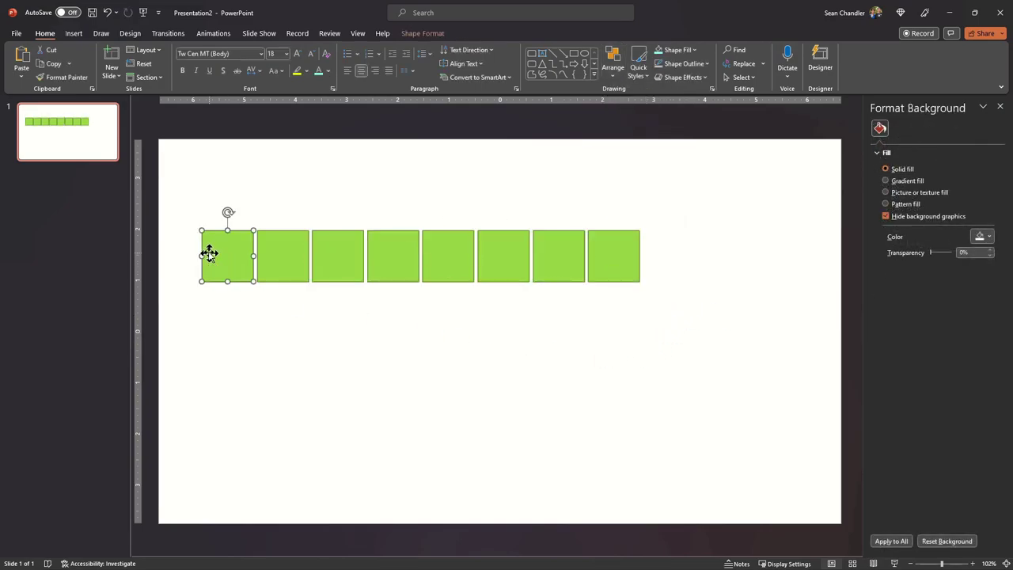
pyautogui.click(677, 50)
pyautogui.click(683, 93)
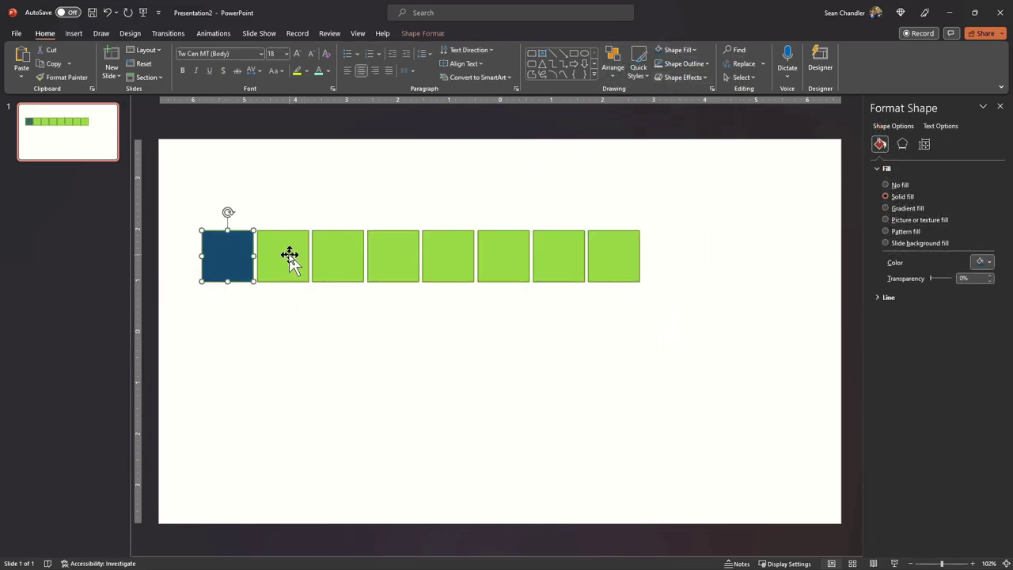
pyautogui.click(290, 258)
pyautogui.click(678, 50)
pyautogui.click(685, 87)
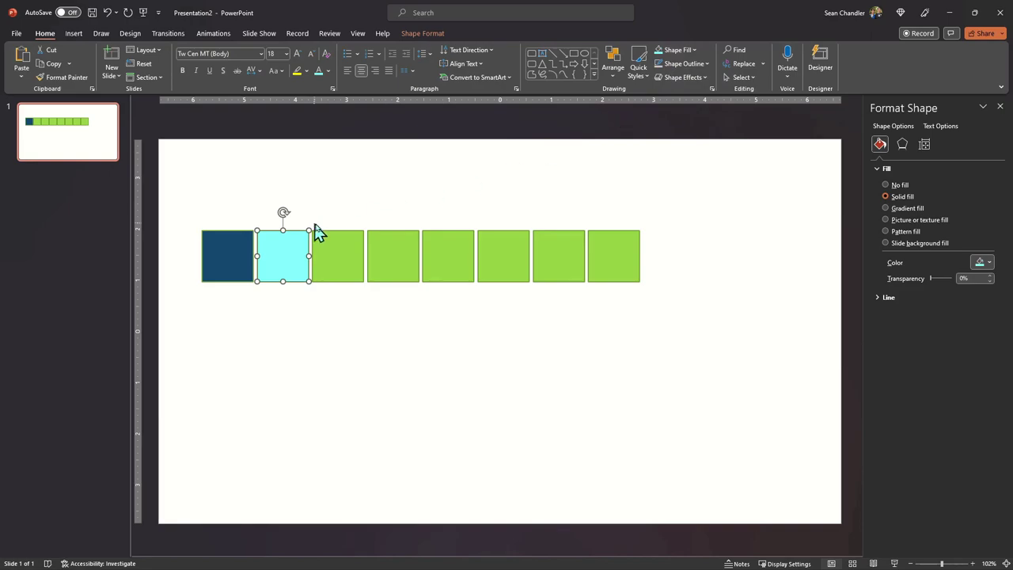
# Fill the fourth square with the theme's orange and the fifth with its red.
pyautogui.click(316, 231)
pyautogui.click(694, 50)
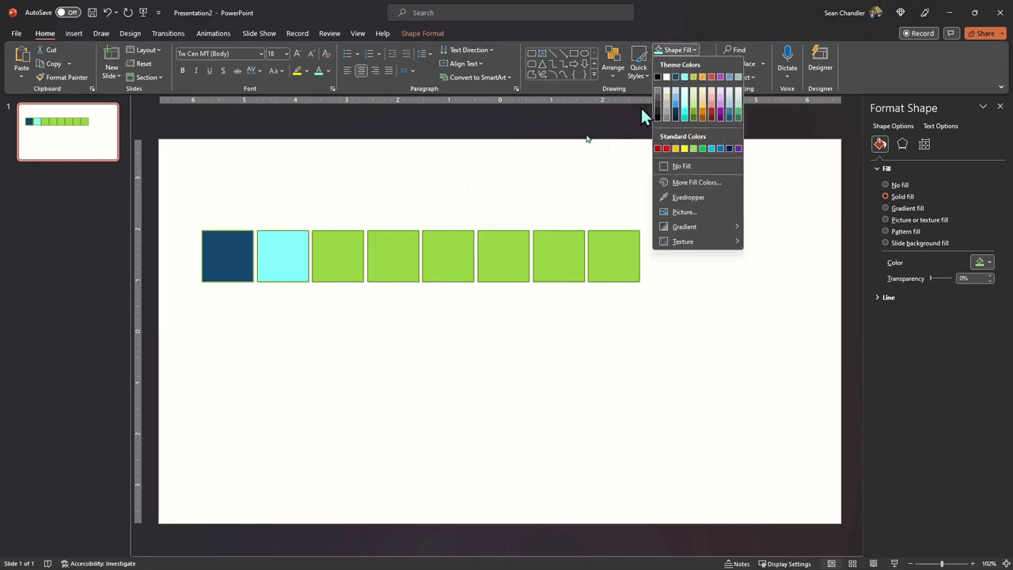
pyautogui.click(384, 242)
pyautogui.click(688, 51)
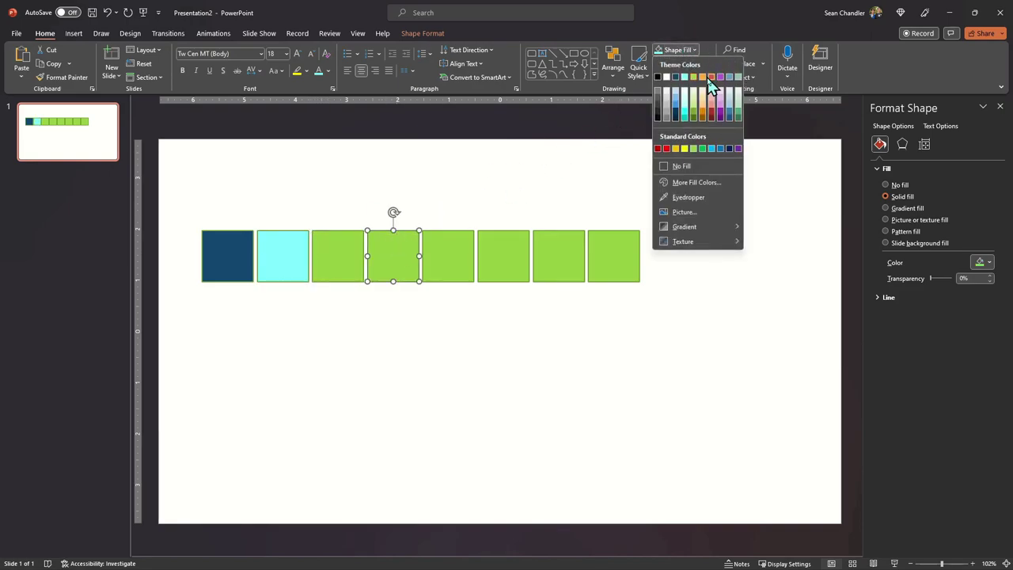
pyautogui.click(706, 78)
pyautogui.click(451, 249)
pyautogui.click(685, 51)
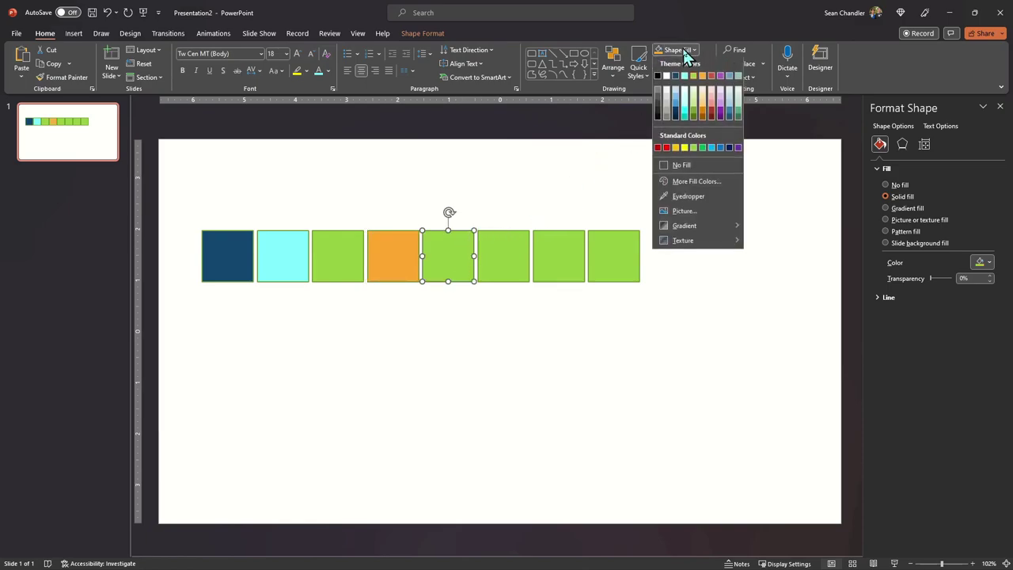
pyautogui.click(711, 76)
# Fill the sixth, seventh and eighth squares with the theme's purple, medium blue and soft green.
pyautogui.click(508, 242)
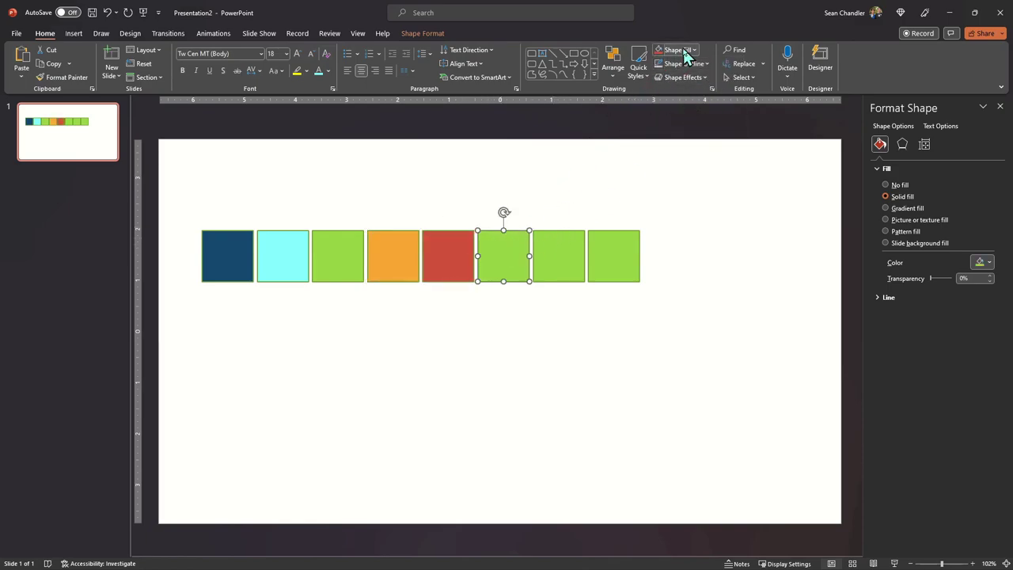
pyautogui.click(685, 50)
pyautogui.click(719, 81)
pyautogui.click(561, 247)
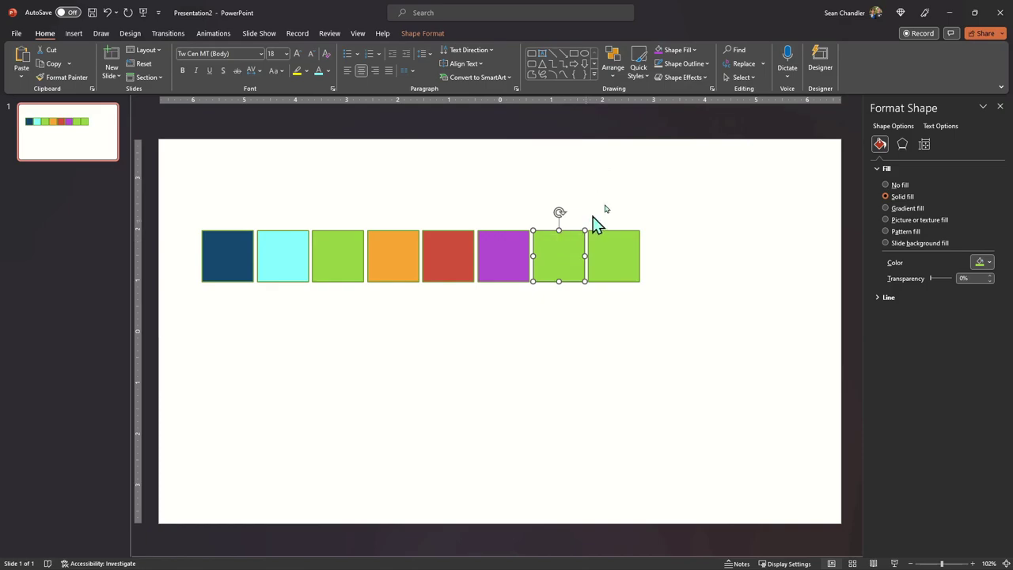
pyautogui.click(677, 50)
pyautogui.click(728, 76)
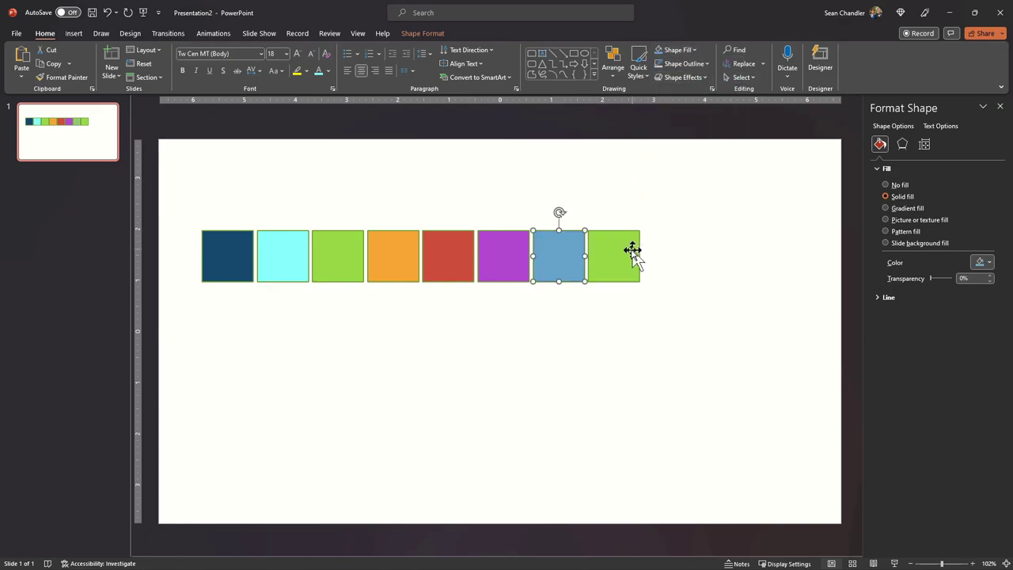
pyautogui.click(633, 256)
pyautogui.click(677, 50)
pyautogui.click(737, 77)
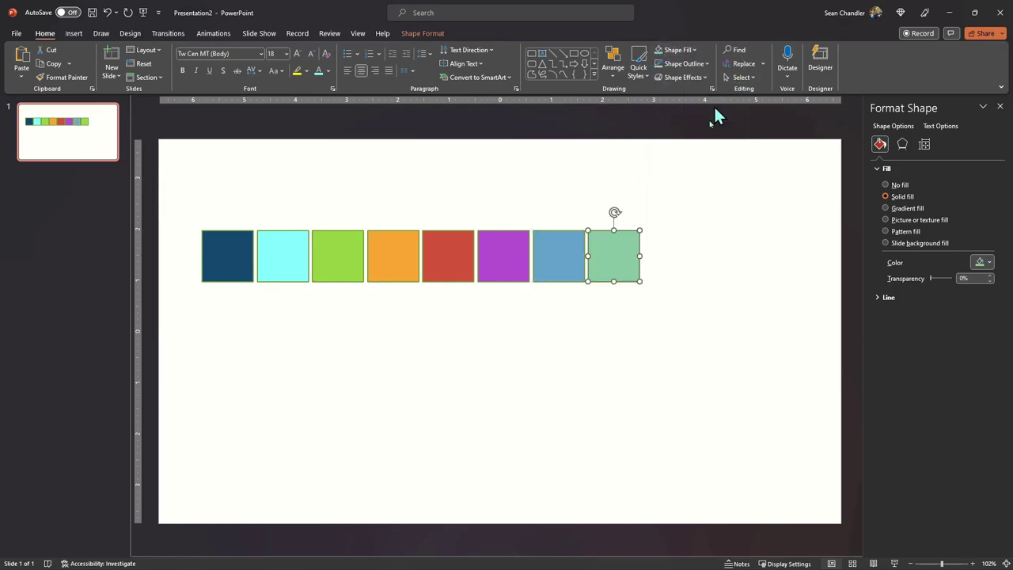
# Look up the hex code of the dark blue square's fill in the custom color settings.
pyautogui.click(195, 361)
pyautogui.click(224, 243)
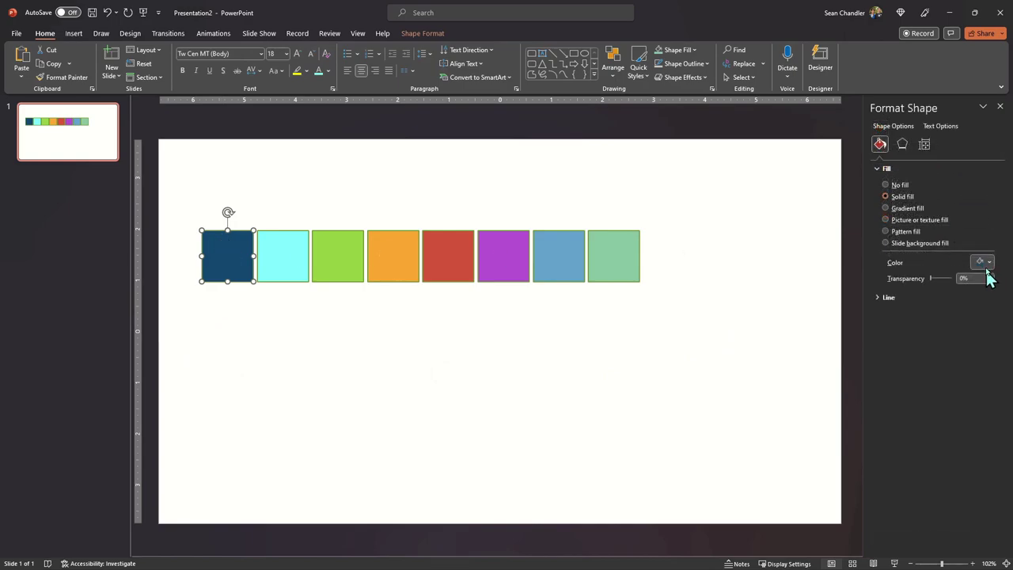
pyautogui.click(986, 262)
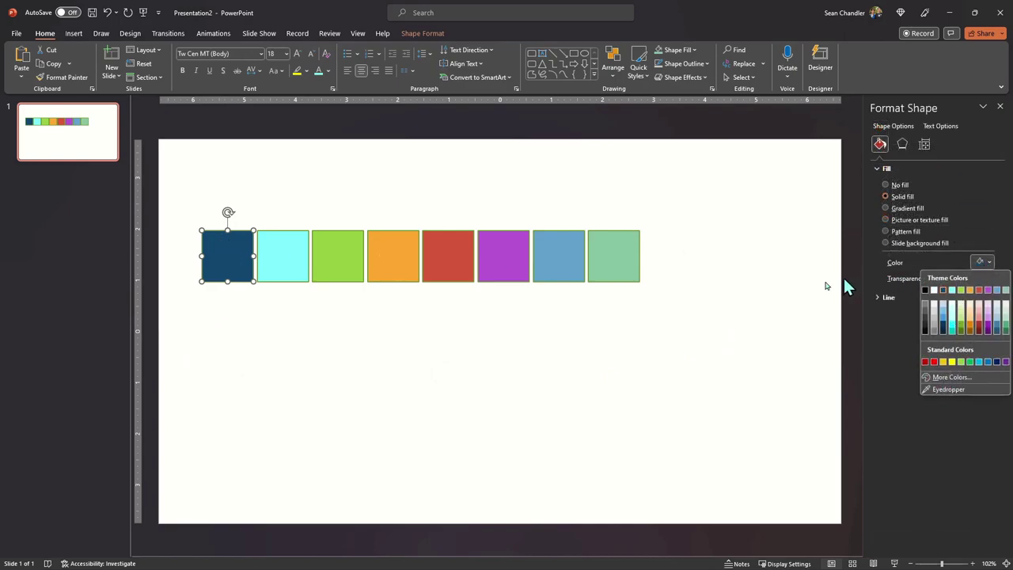
pyautogui.press('Escape')
pyautogui.click(983, 262)
pyautogui.click(941, 377)
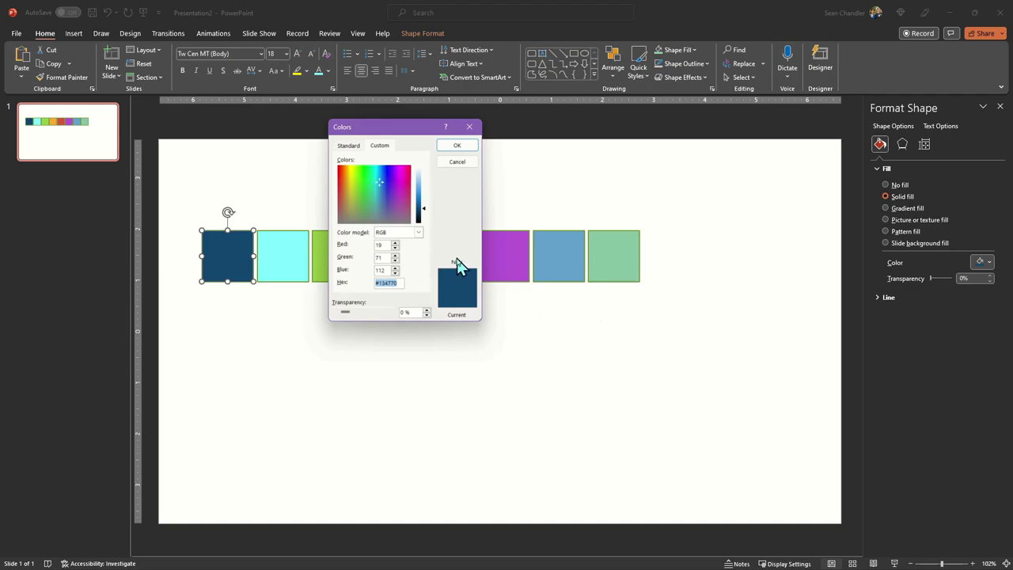
pyautogui.click(458, 146)
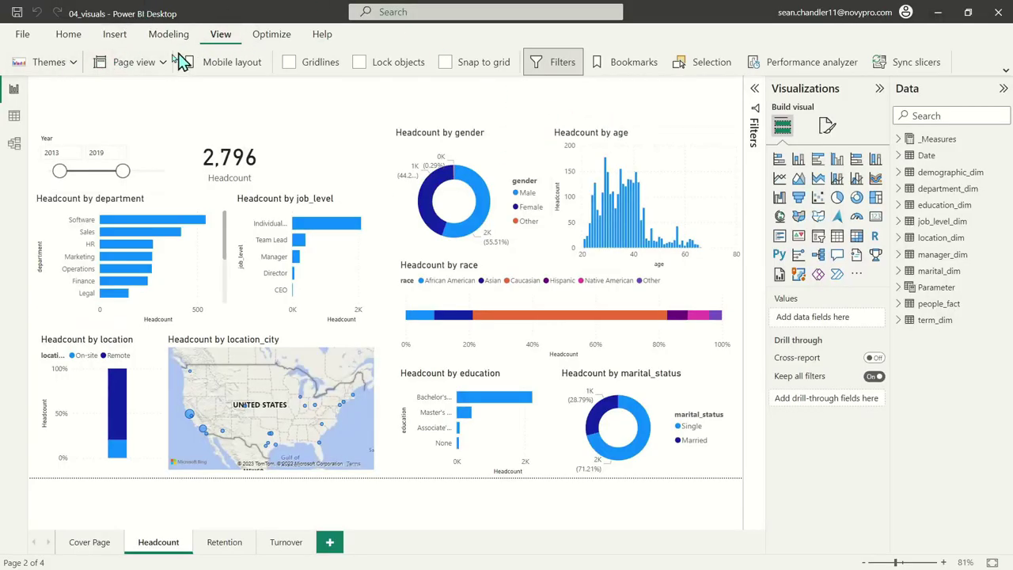
# Switch to Power BI Desktop, open the current theme's customization and examine the hex setting of Color 1.
pyautogui.click(90, 67)
pyautogui.click(74, 63)
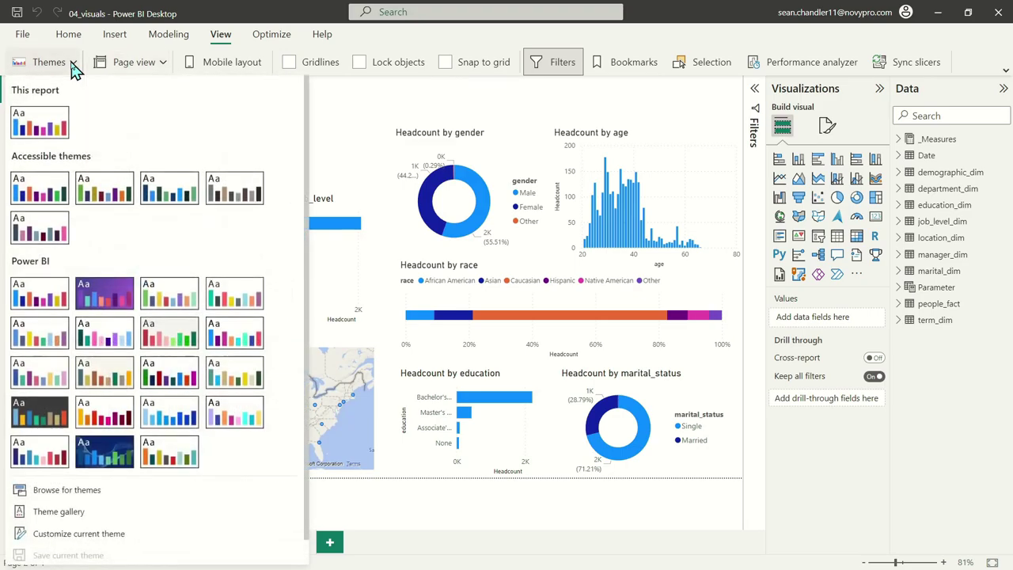
pyautogui.click(102, 534)
pyautogui.click(542, 309)
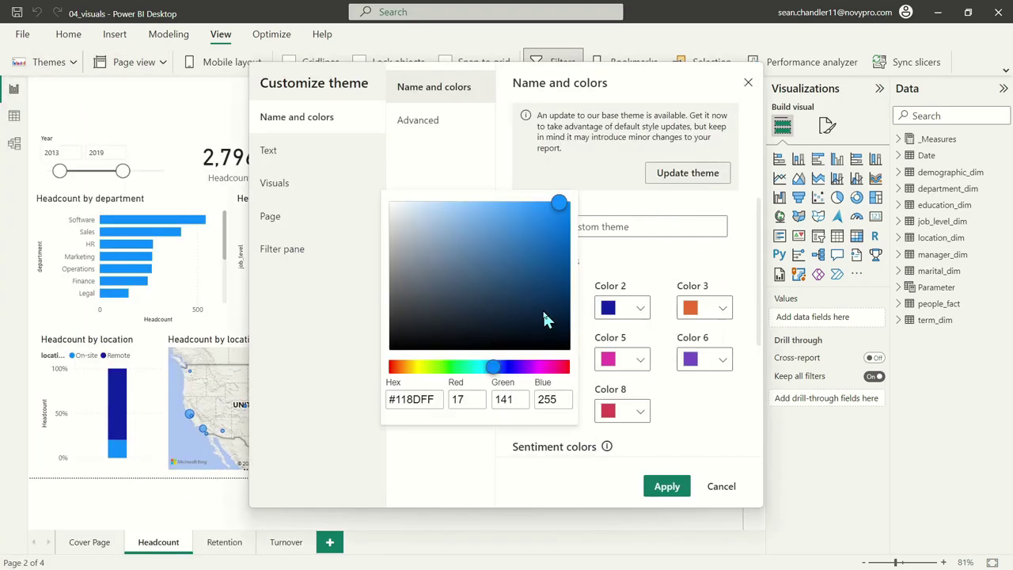
pyautogui.click(688, 402)
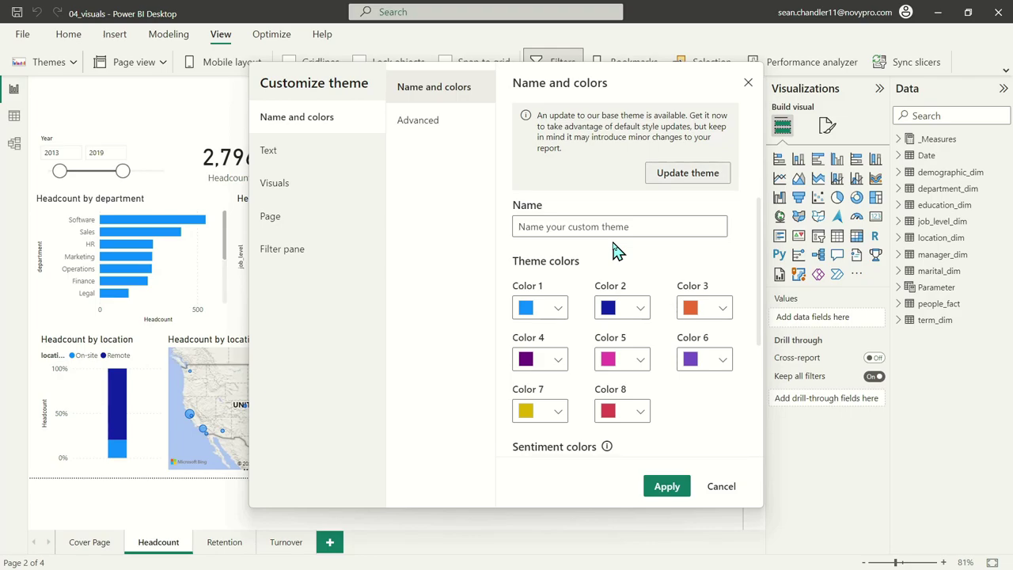
# Set Color 1 of the custom theme to the dark blue hex code #134770.
pyautogui.click(542, 308)
pyautogui.tripleClick(414, 400)
pyautogui.write('#134770')
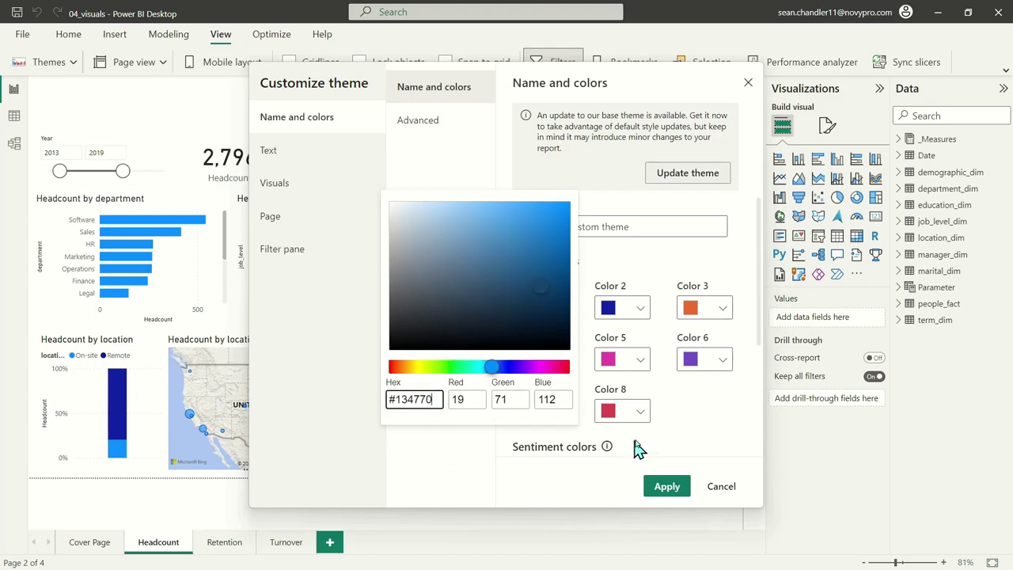
pyautogui.click(637, 449)
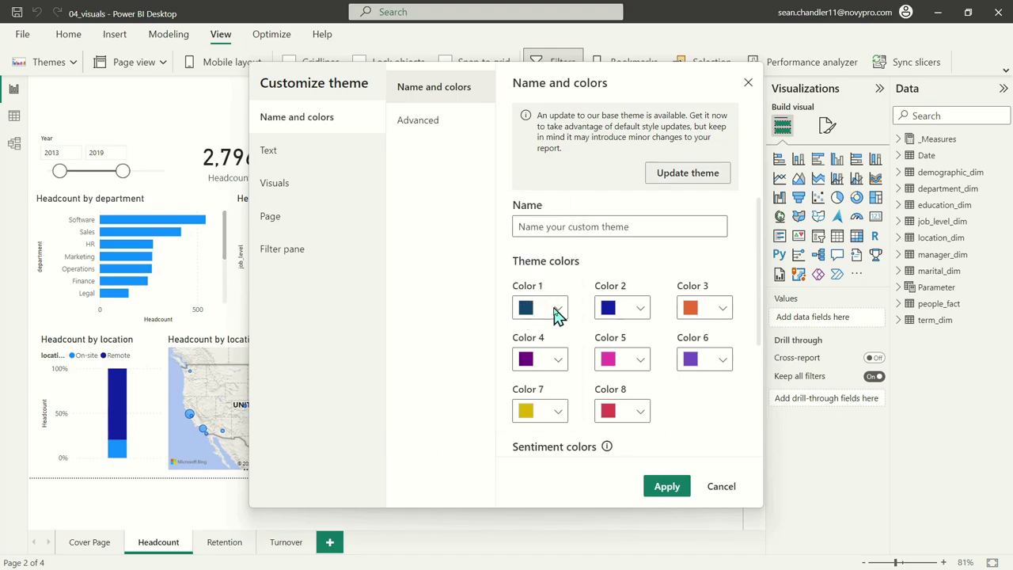
pyautogui.click(556, 310)
pyautogui.click(589, 292)
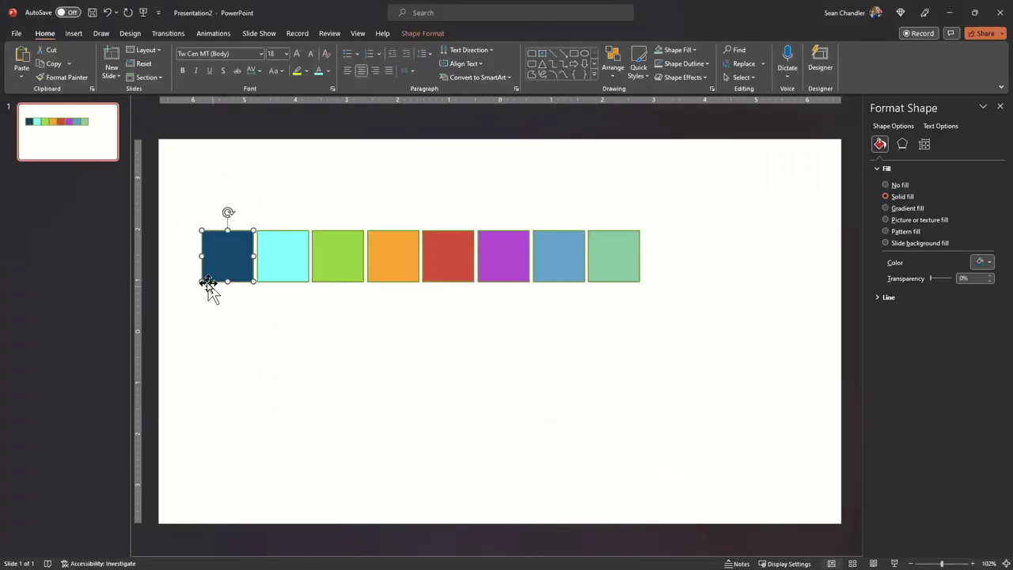
# Copy the cyan square's fill hex code in PowerPoint and set Color 2 of the Power BI theme to #82FFFF.
pyautogui.click(278, 265)
pyautogui.click(981, 262)
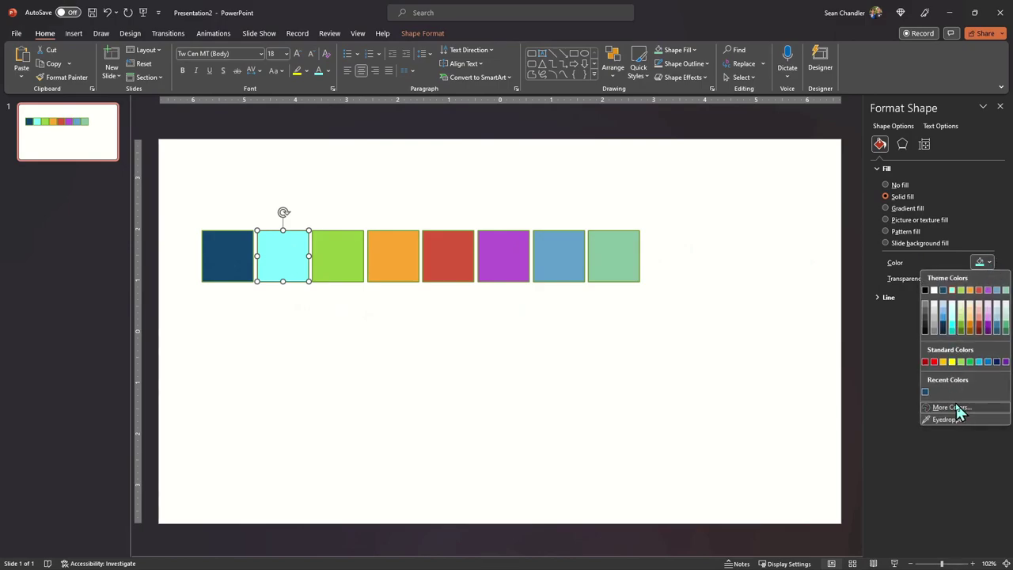
pyautogui.click(898, 409)
pyautogui.doubleClick(383, 282)
pyautogui.hotkey('ctrl', 'c')
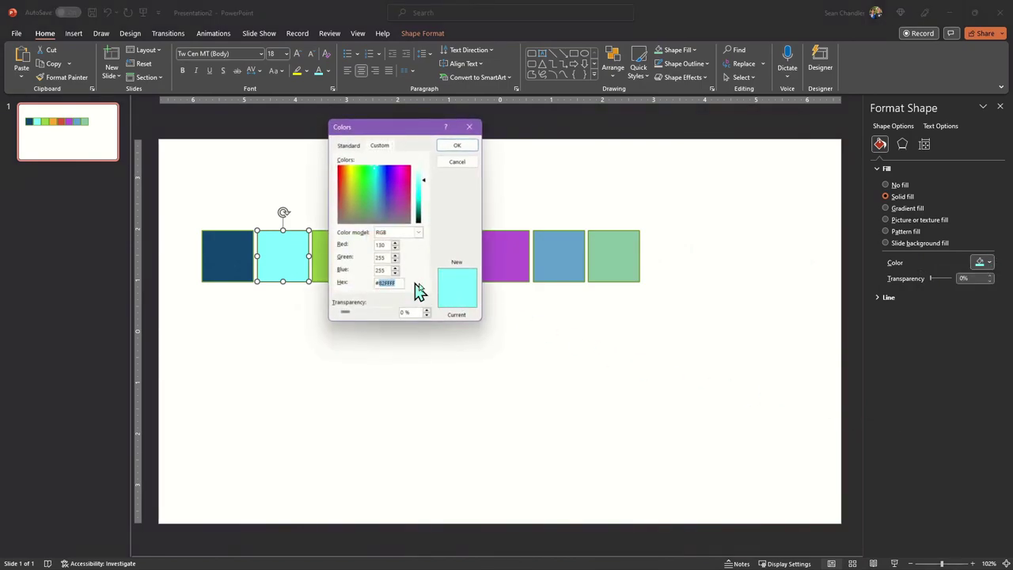
pyautogui.click(463, 162)
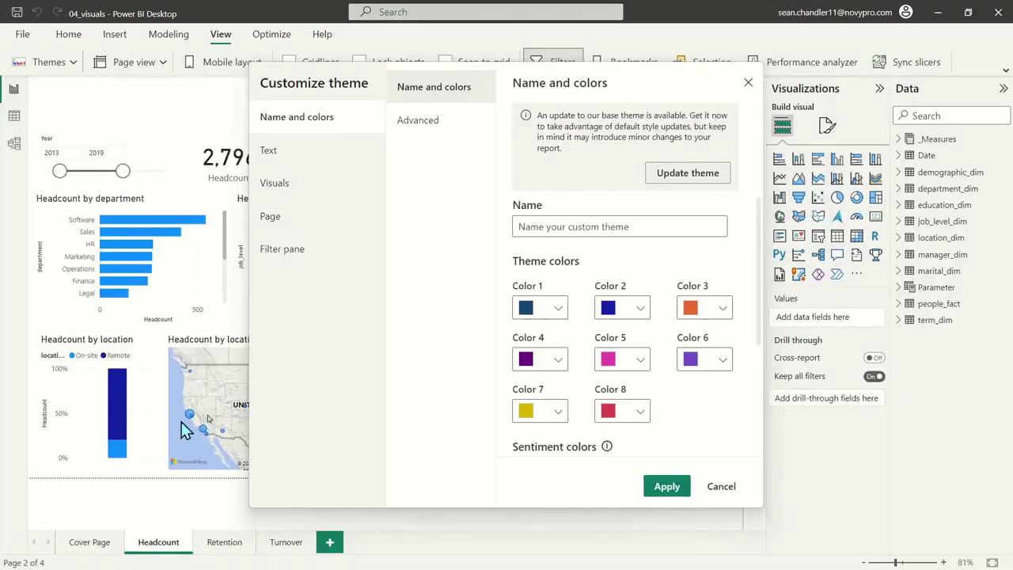
pyautogui.click(625, 309)
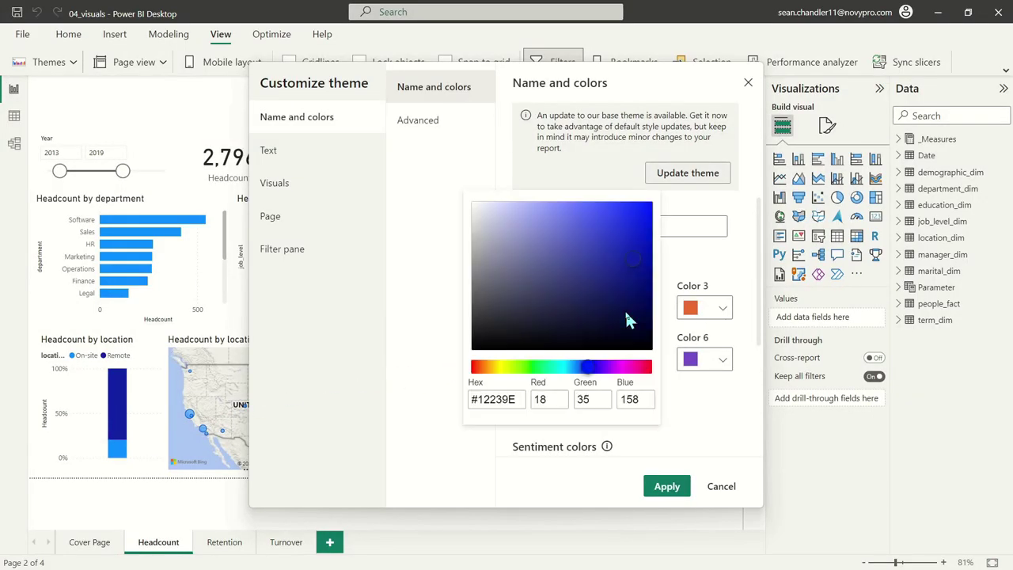
pyautogui.doubleClick(504, 398)
pyautogui.hotkey('ctrl', 'v')
pyautogui.press('Return')
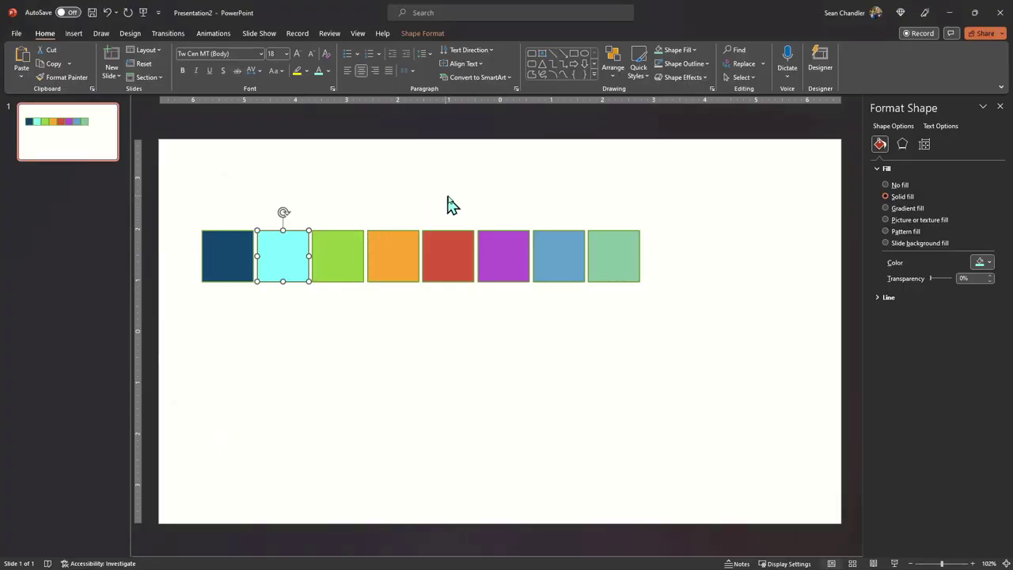
# Copy the bright green square's fill hex code in PowerPoint and set Color 3 of the Power BI theme to #9ACD4C.
pyautogui.click(352, 255)
pyautogui.click(989, 263)
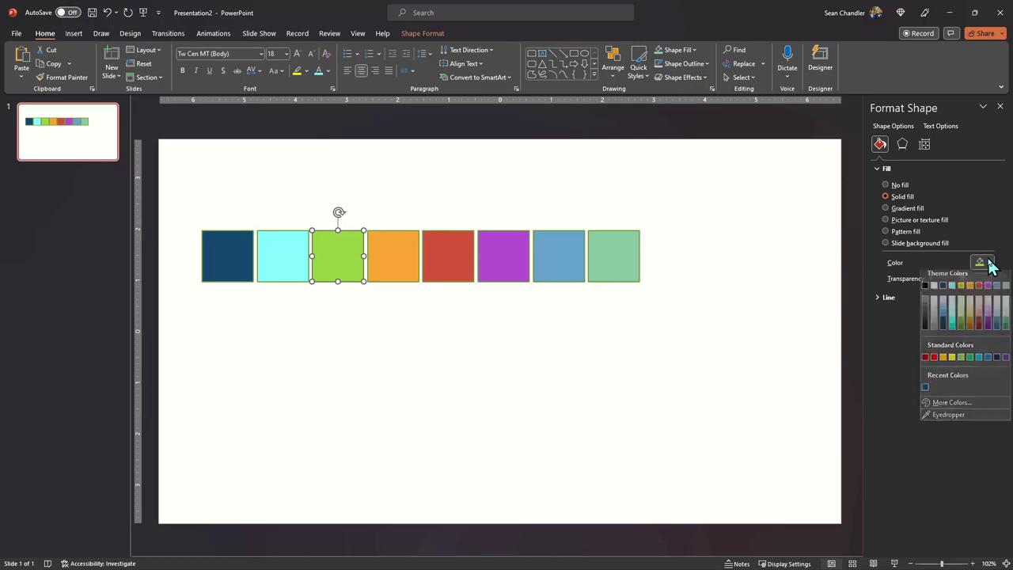
pyautogui.click(946, 408)
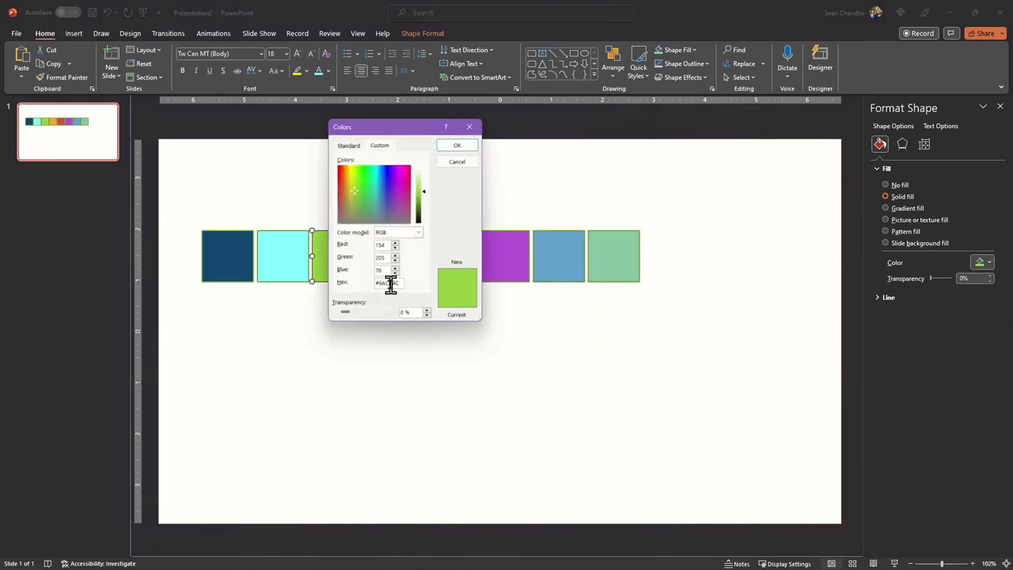
pyautogui.hotkey('ctrl', 'c')
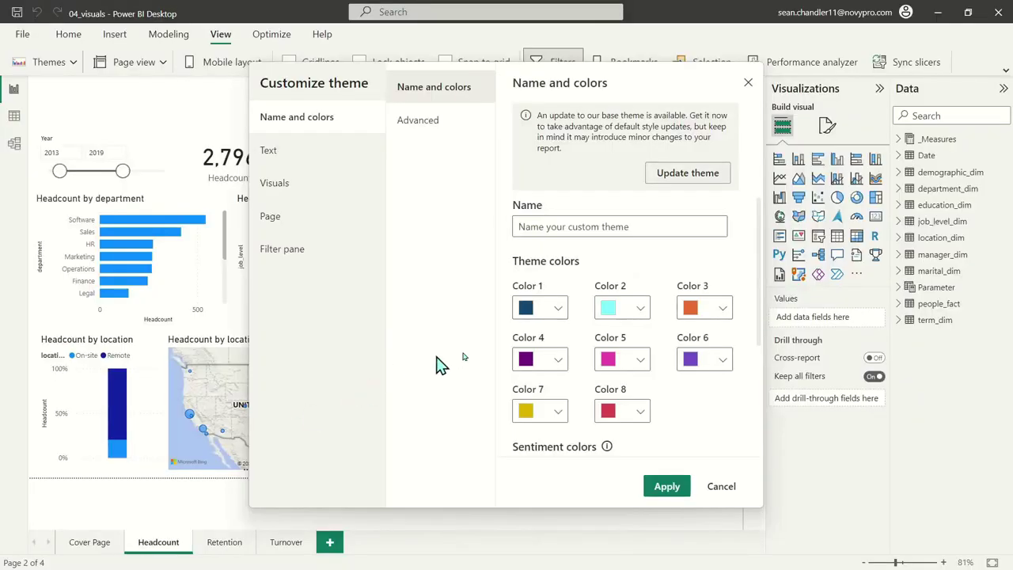
pyautogui.click(715, 313)
pyautogui.doubleClick(587, 400)
pyautogui.hotkey('ctrl', 'v')
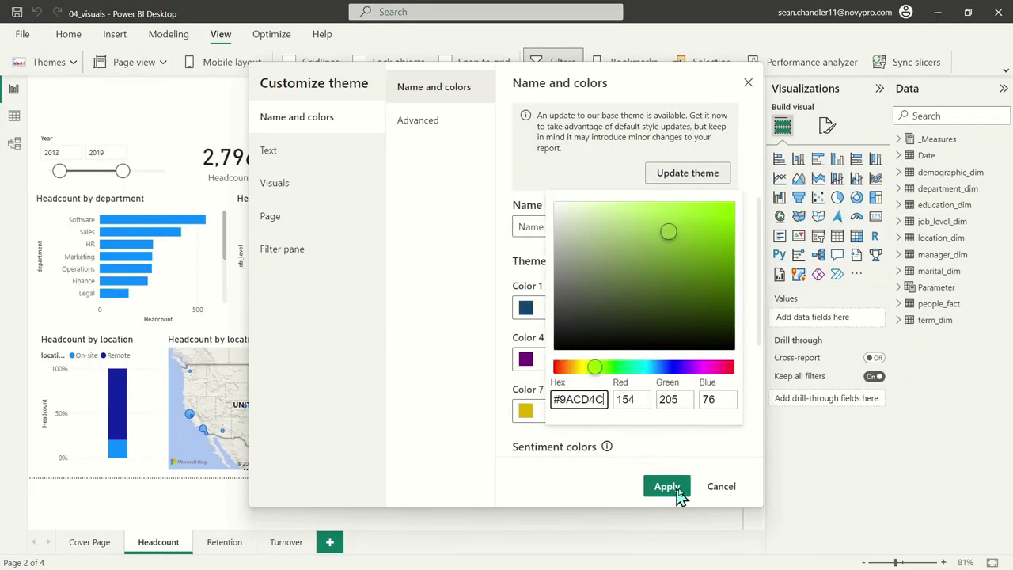
pyautogui.click(696, 459)
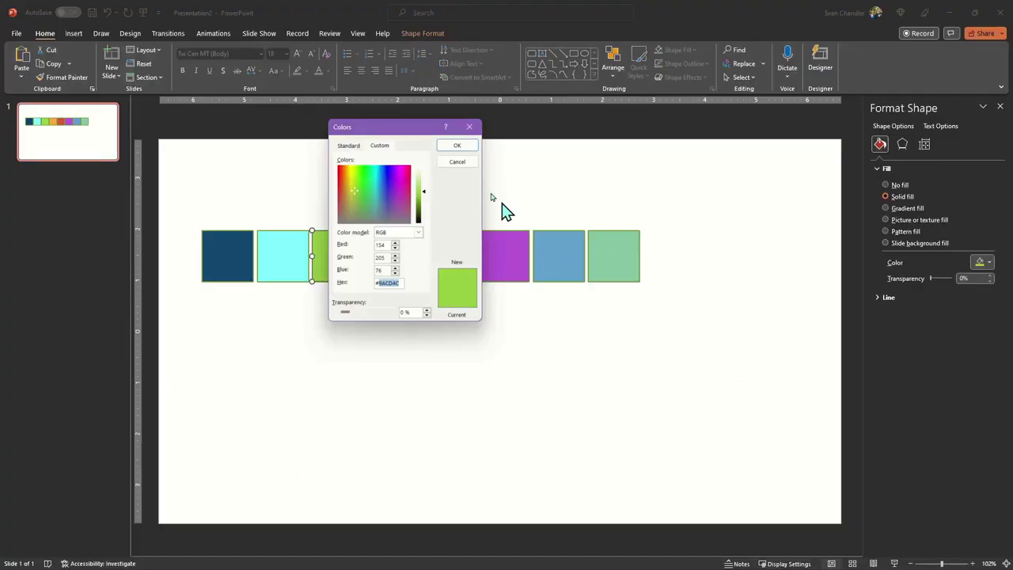
# Copy the orange square's fill hex code in PowerPoint and set Color 4 of the Power BI theme to #FAA93A.
pyautogui.press('Return')
pyautogui.click(983, 262)
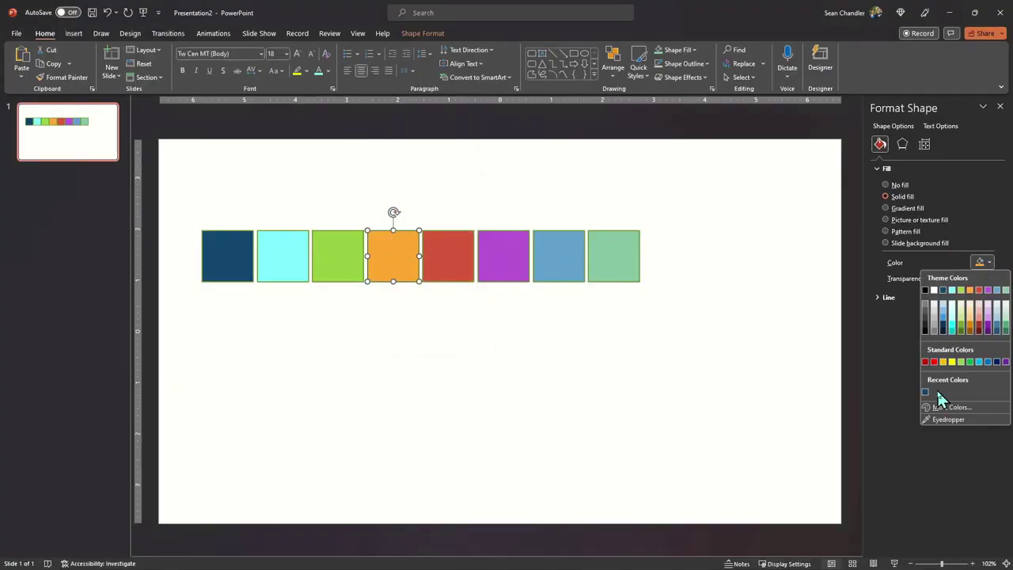
pyautogui.click(949, 407)
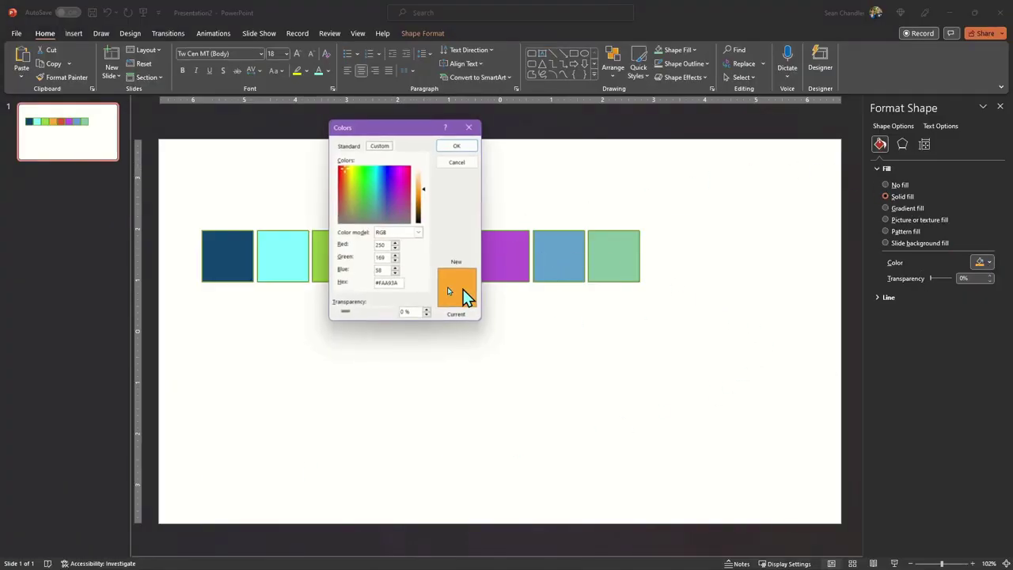
pyautogui.doubleClick(386, 283)
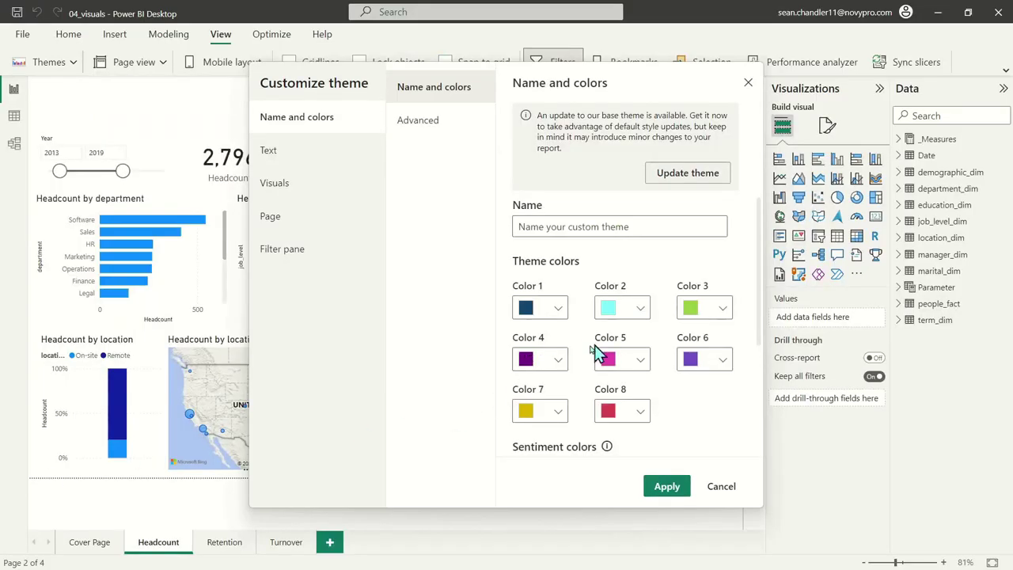
pyautogui.click(563, 358)
pyautogui.tripleClick(581, 321)
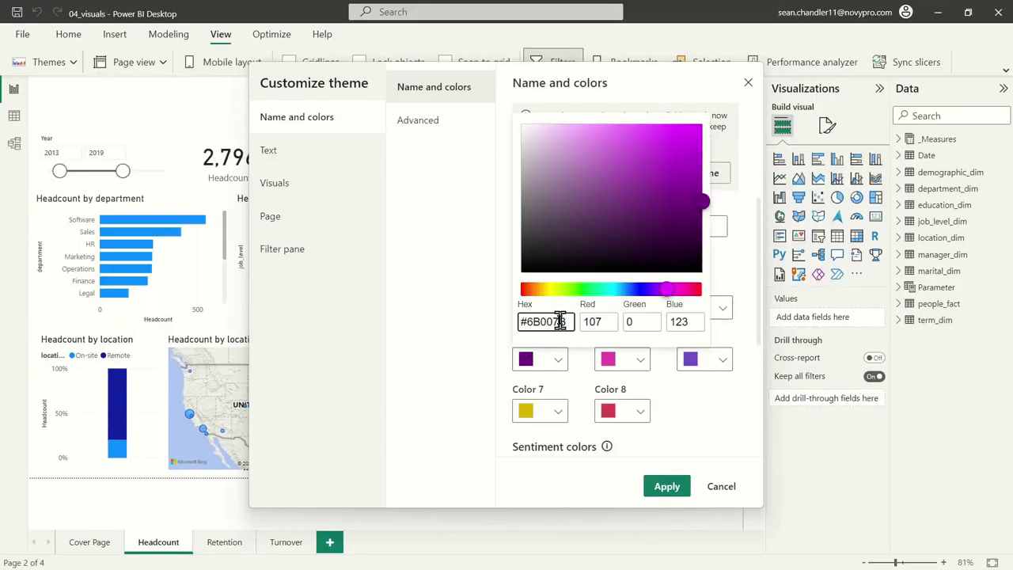
pyautogui.hotkey('ctrl', 'v')
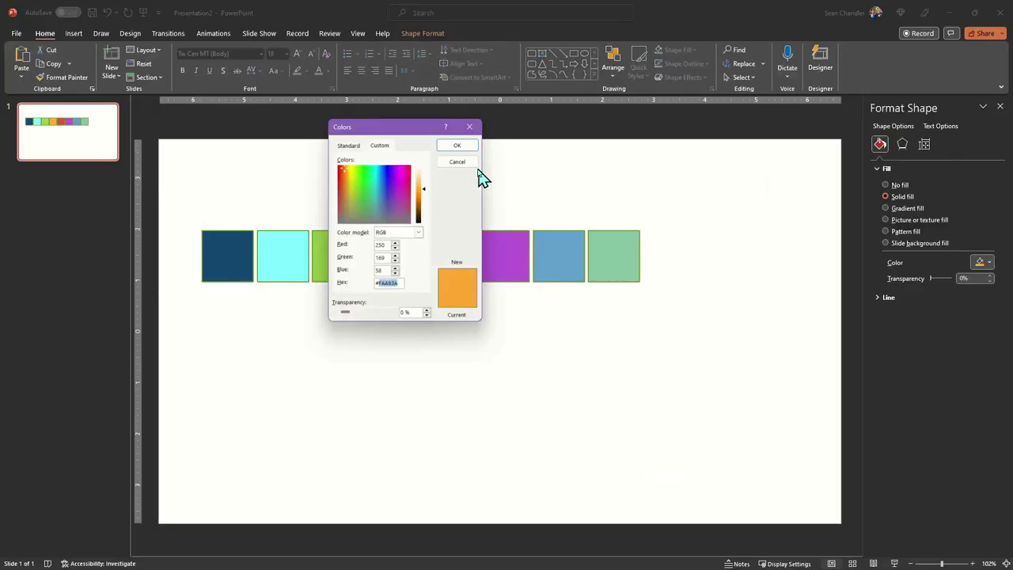
# Copy the red square's fill hex code in PowerPoint and set Color 5 of the Power BI theme to #D35940.
pyautogui.press('Return')
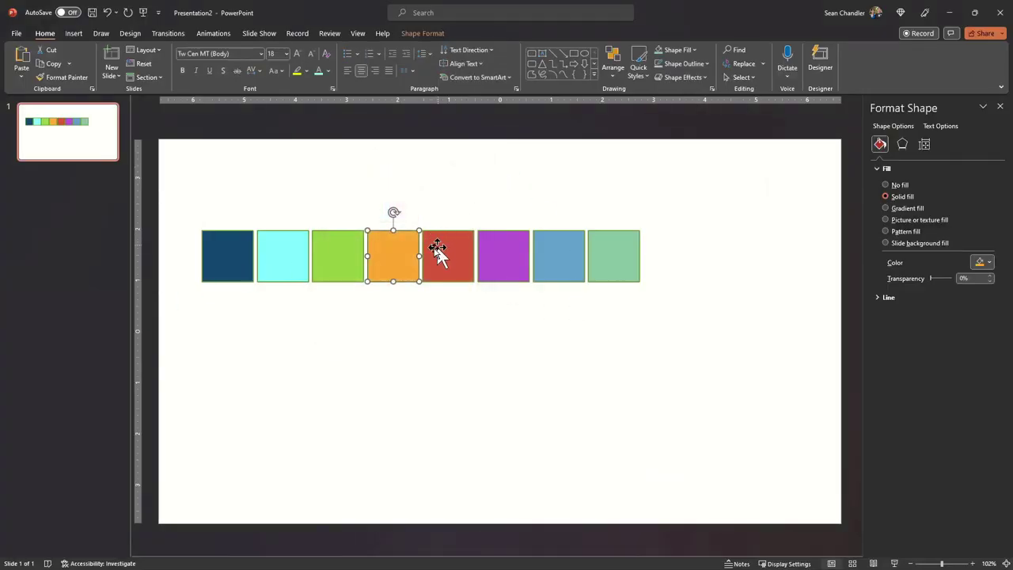
pyautogui.click(473, 253)
pyautogui.click(988, 261)
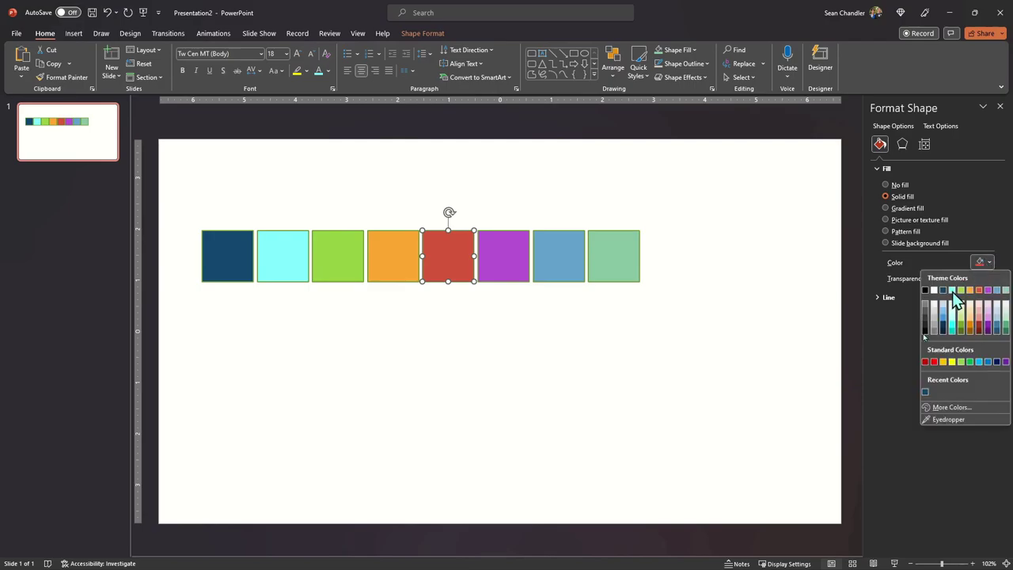
pyautogui.click(932, 409)
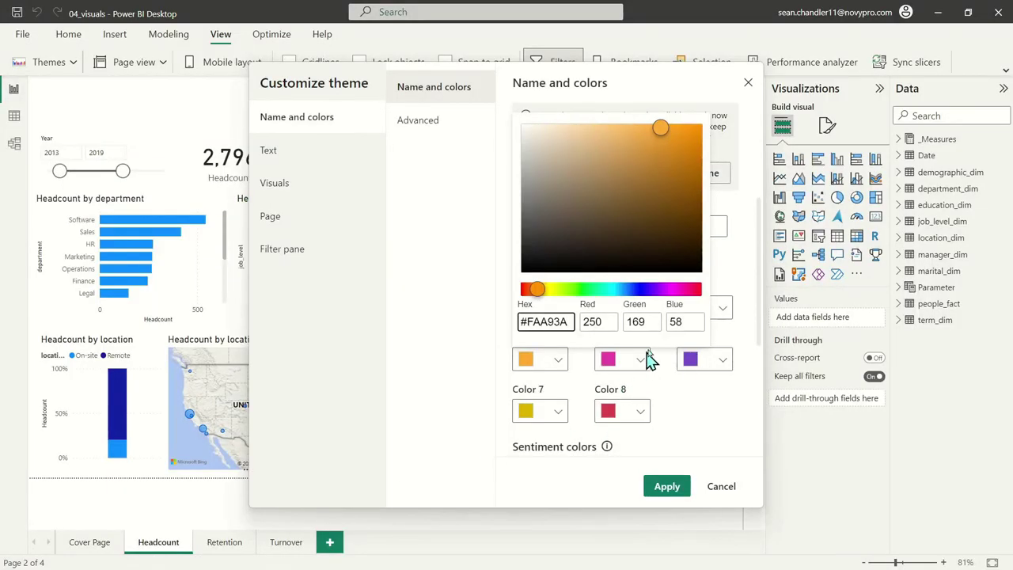
pyautogui.click(628, 363)
pyautogui.moveTo(479, 321); pyautogui.dragTo(525, 321)
pyautogui.hotkey('ctrl', 'v')
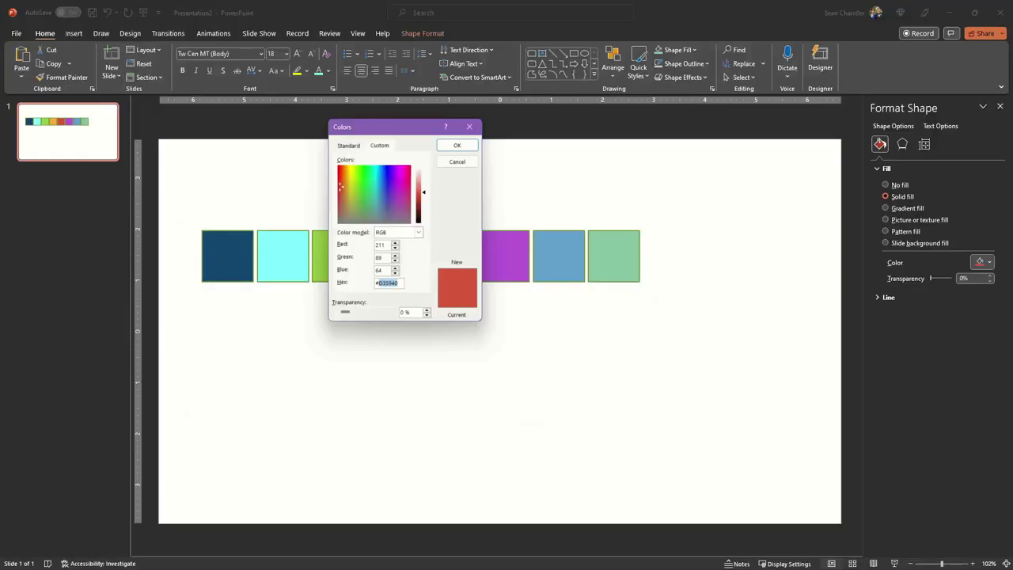
# Copy the purple square's fill hex code in PowerPoint and set Color 6 of the Power BI theme to #B258D3.
pyautogui.click(467, 162)
pyautogui.click(509, 266)
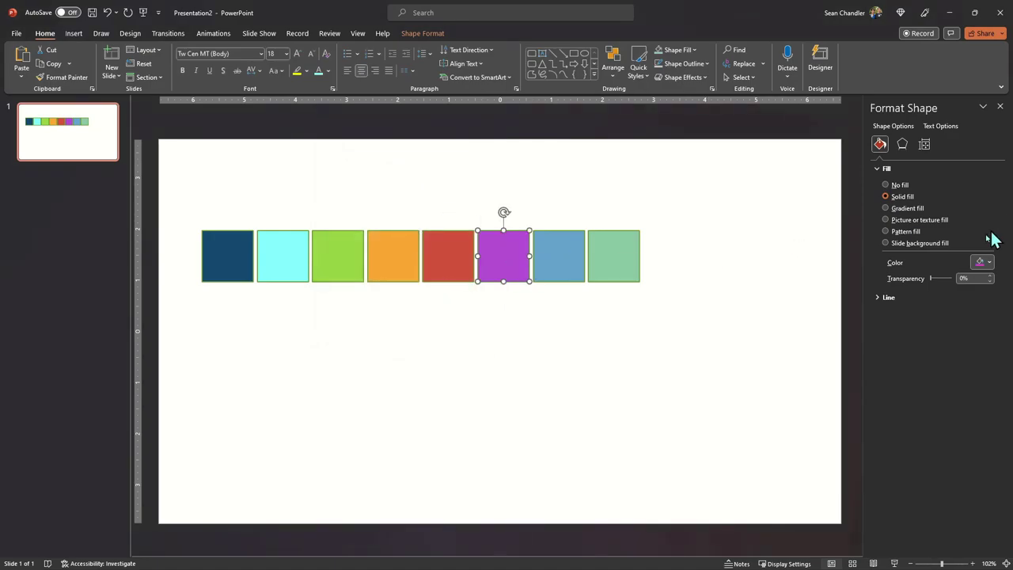
pyautogui.click(981, 263)
pyautogui.click(952, 407)
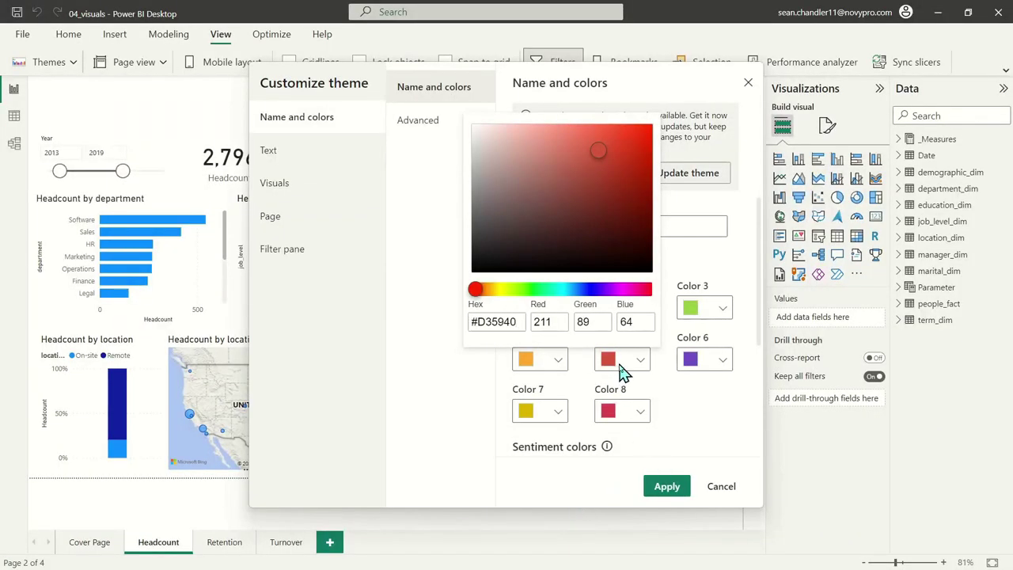
pyautogui.click(639, 365)
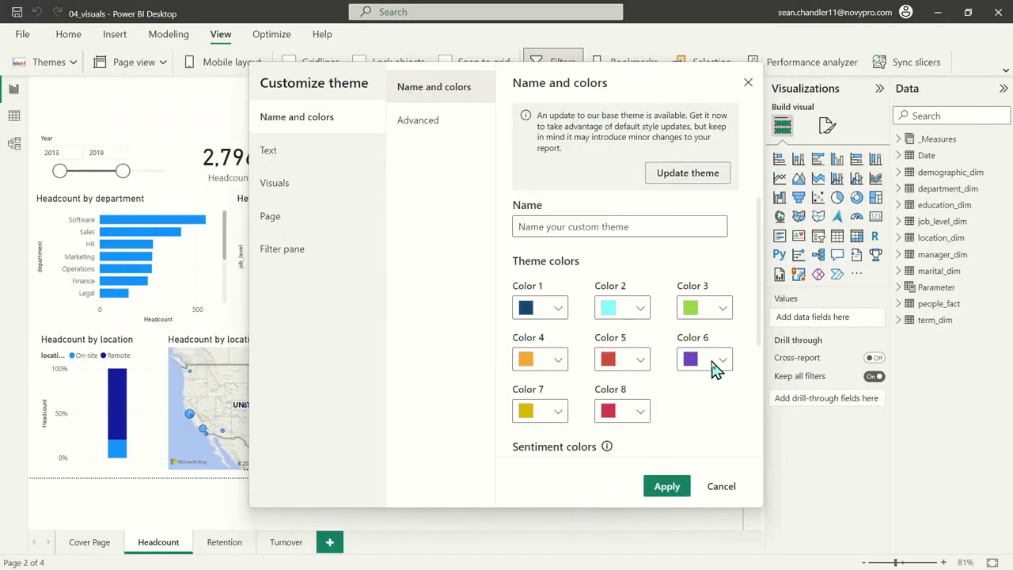
pyautogui.click(714, 360)
pyautogui.doubleClick(594, 319)
pyautogui.hotkey('ctrl', 'v')
pyautogui.click(3, 462)
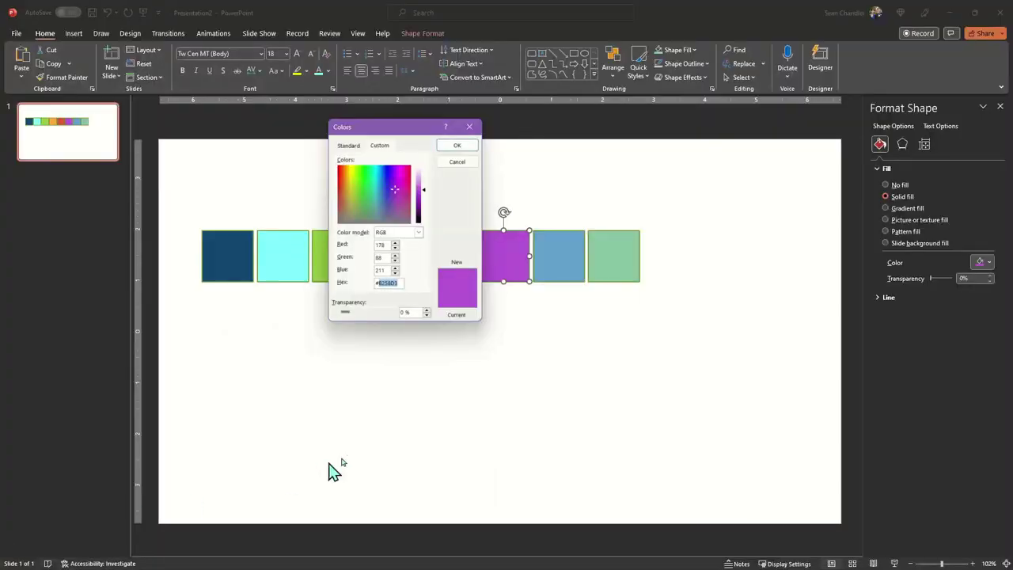
# Copy the medium blue square's fill hex code in PowerPoint and set Color 7 of the Power BI theme to #63A0CC.
pyautogui.click(459, 147)
pyautogui.click(571, 265)
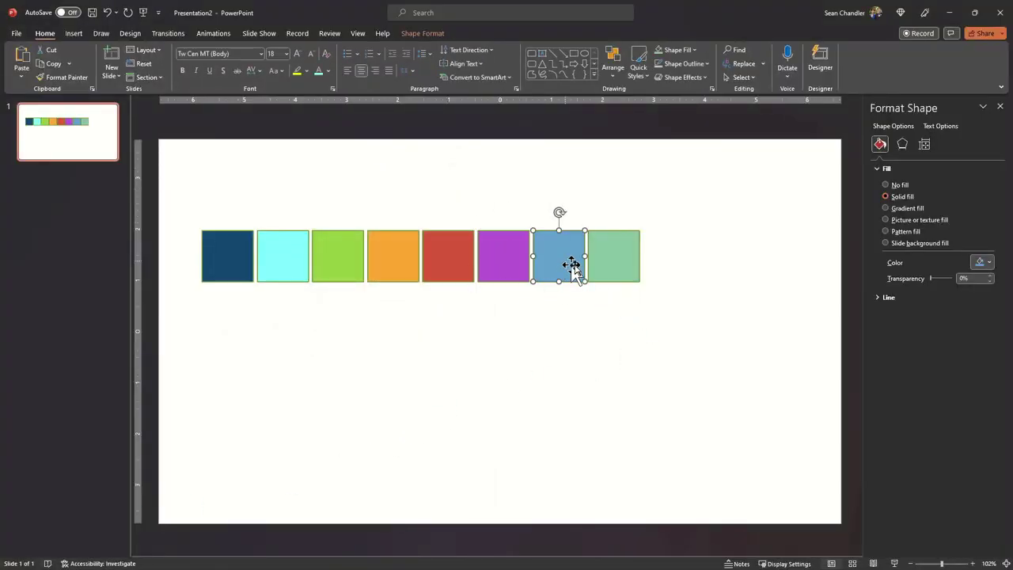
pyautogui.click(981, 261)
pyautogui.click(950, 407)
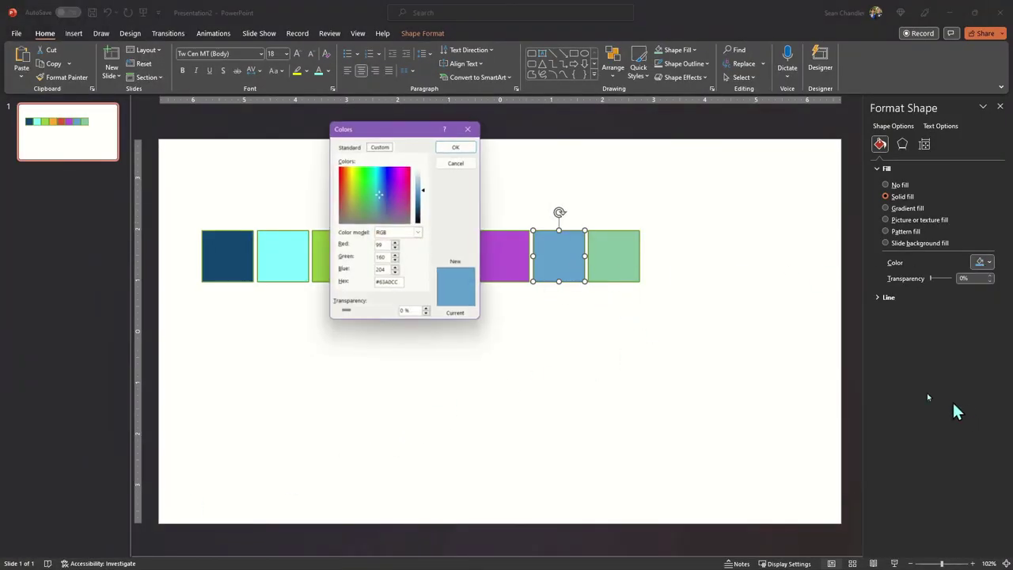
pyautogui.doubleClick(390, 283)
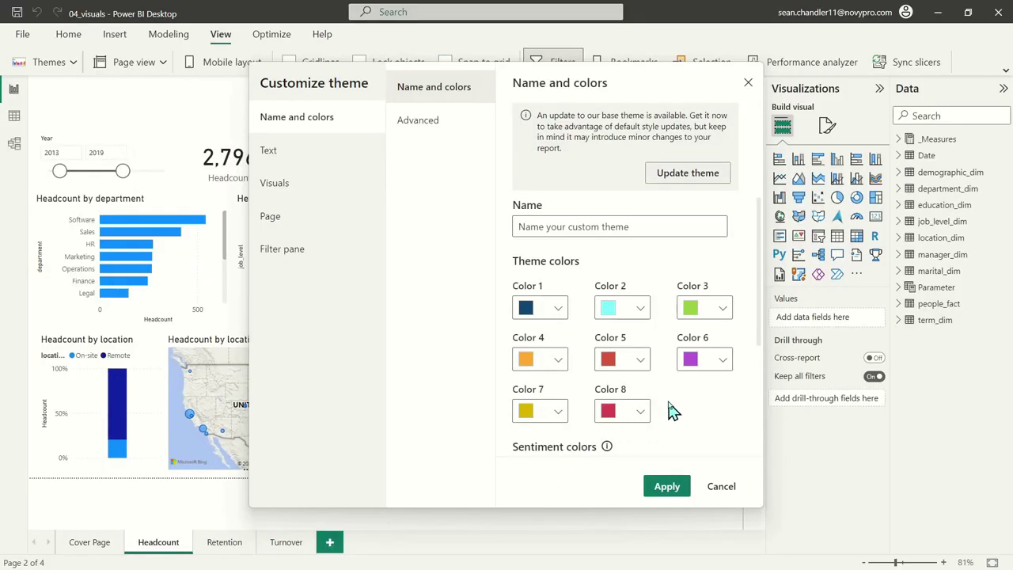
pyautogui.click(558, 411)
pyautogui.doubleClick(565, 373)
pyautogui.hotkey('ctrl', 'v')
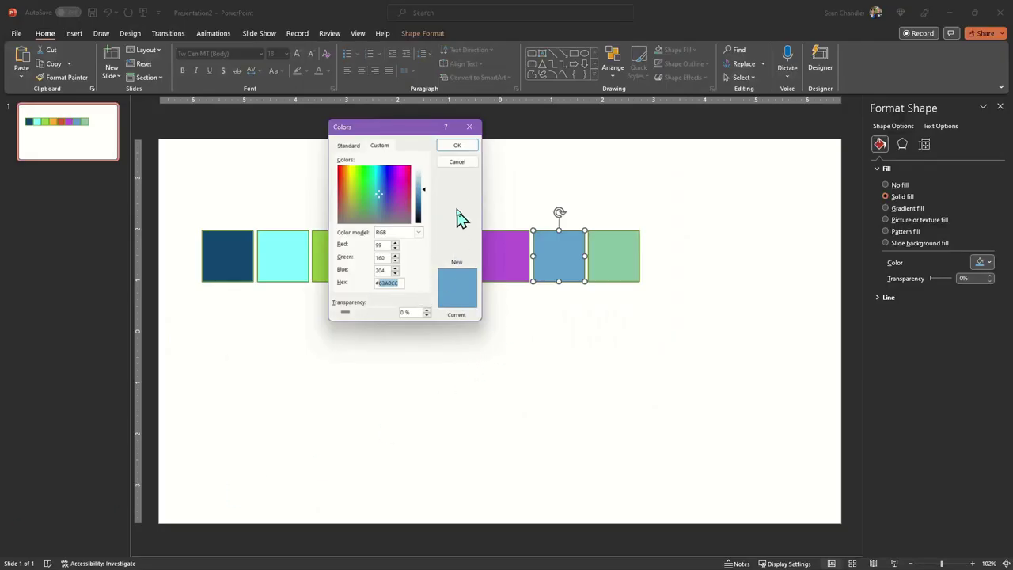
# Copy the soft green square's fill hex code in PowerPoint and set Color 8 of the Power BI theme to #8AC4A7.
pyautogui.press('Escape')
pyautogui.click(619, 263)
pyautogui.click(989, 262)
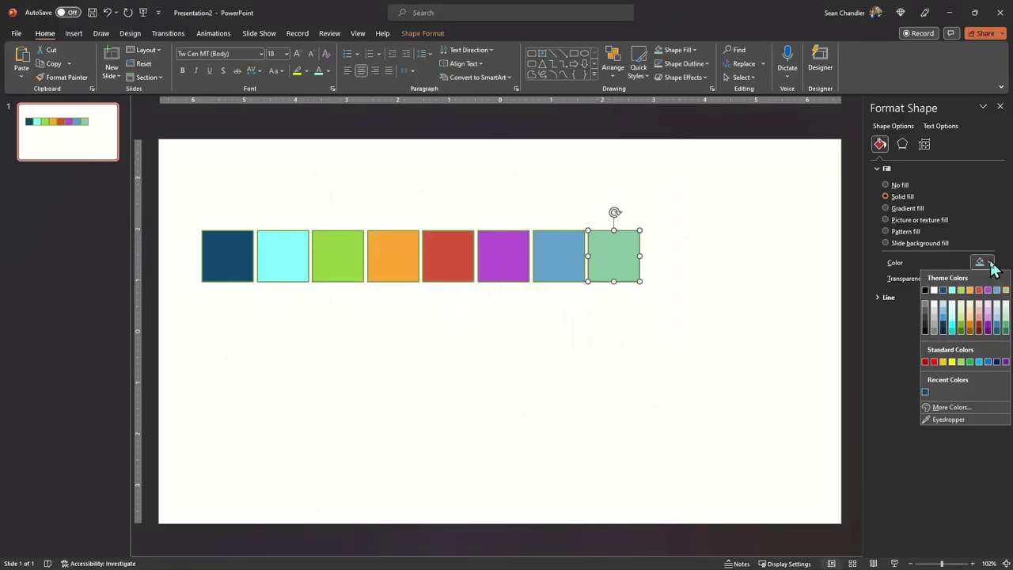
pyautogui.click(899, 407)
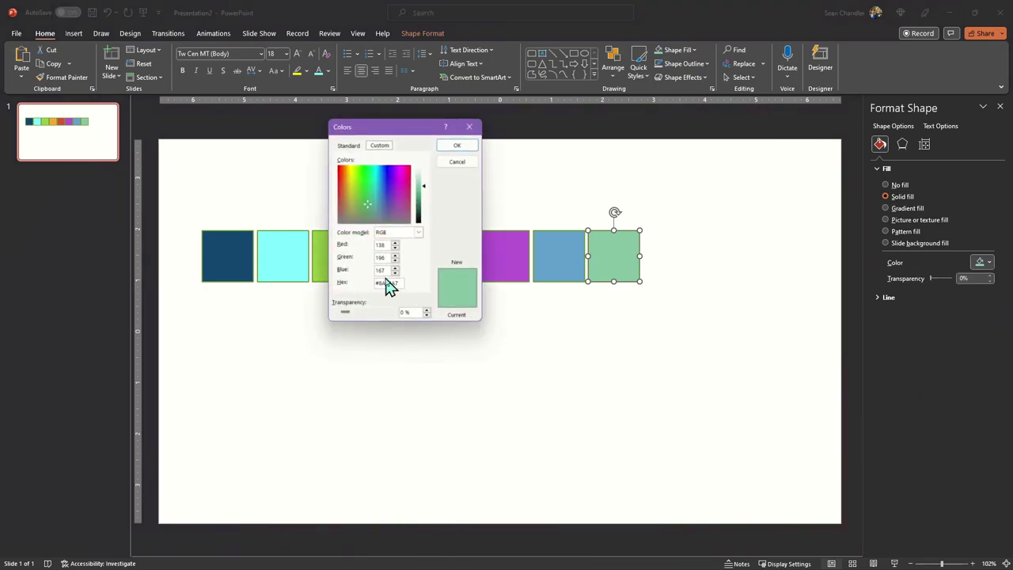
pyautogui.click(458, 146)
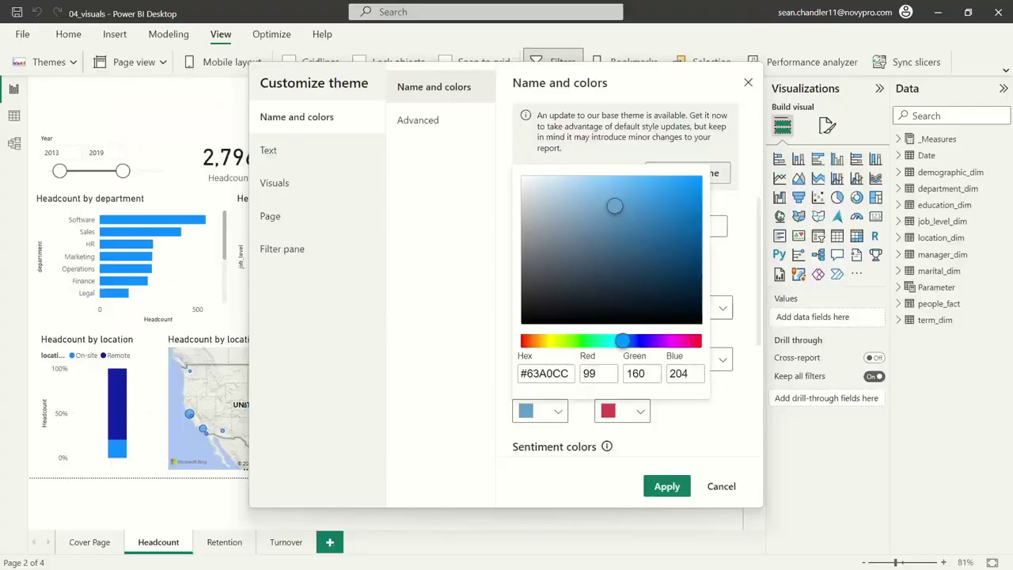
pyautogui.click(638, 411)
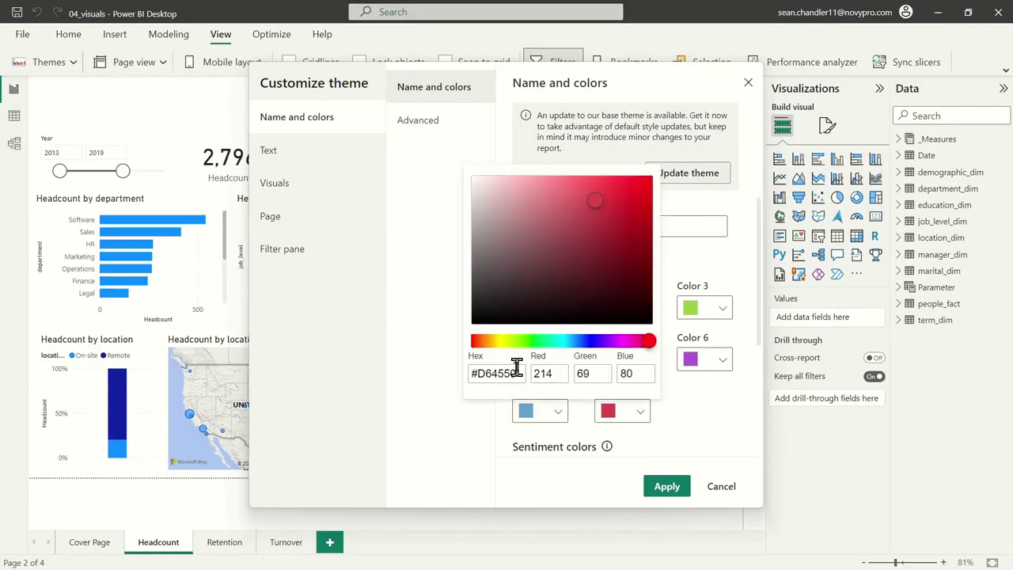
pyautogui.tripleClick(514, 372)
pyautogui.hotkey('ctrl', 'v')
pyautogui.click(678, 407)
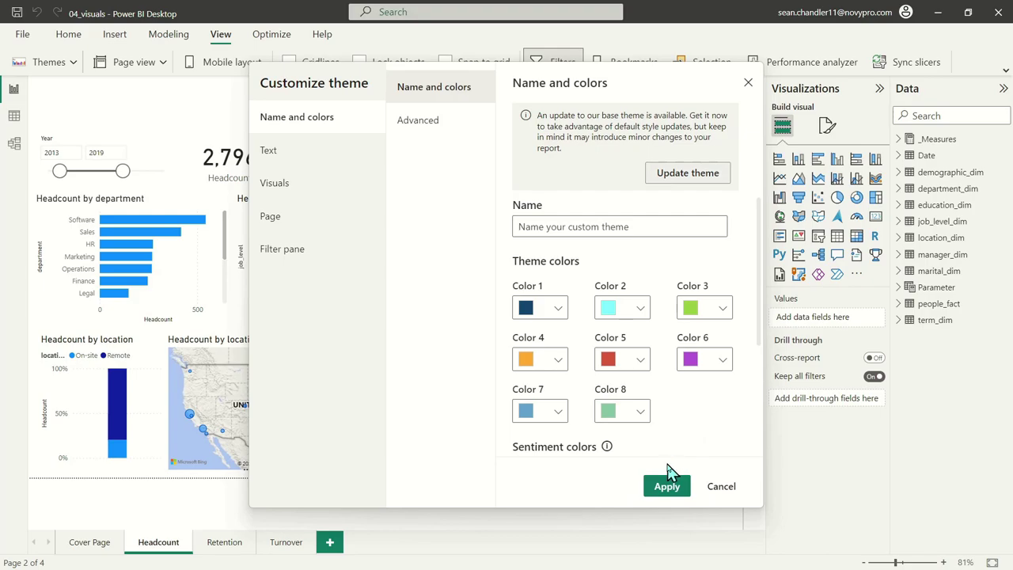
# Apply the customized theme colors to the report and check the new palette in the page's canvas background color choices.
pyautogui.click(664, 488)
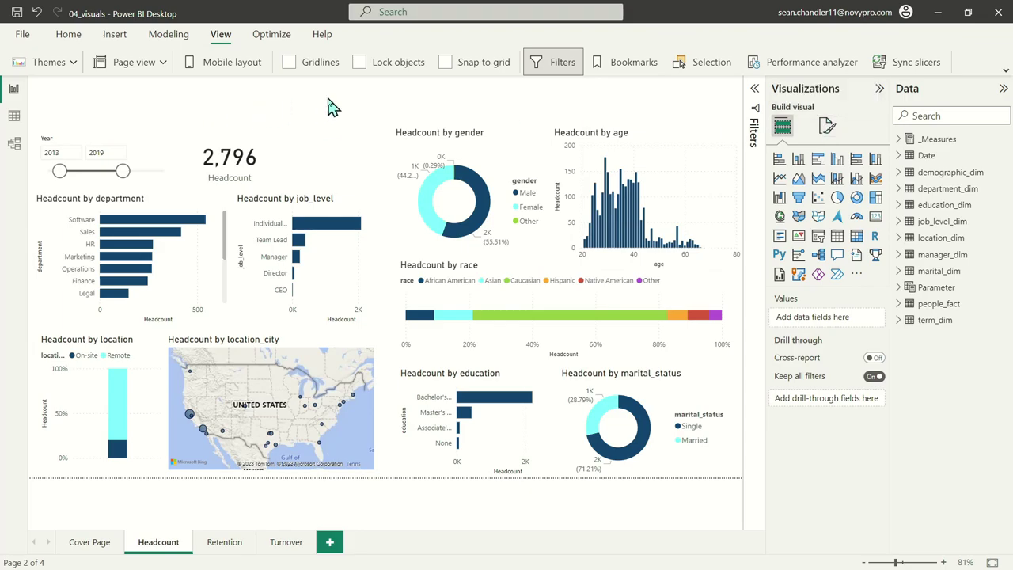
pyautogui.click(826, 128)
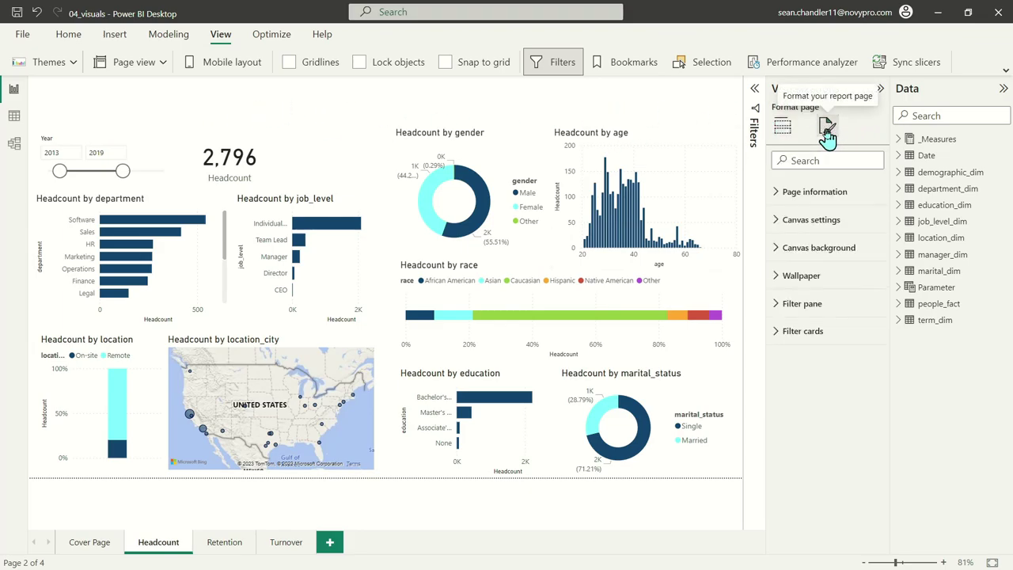
pyautogui.click(837, 250)
pyautogui.click(796, 297)
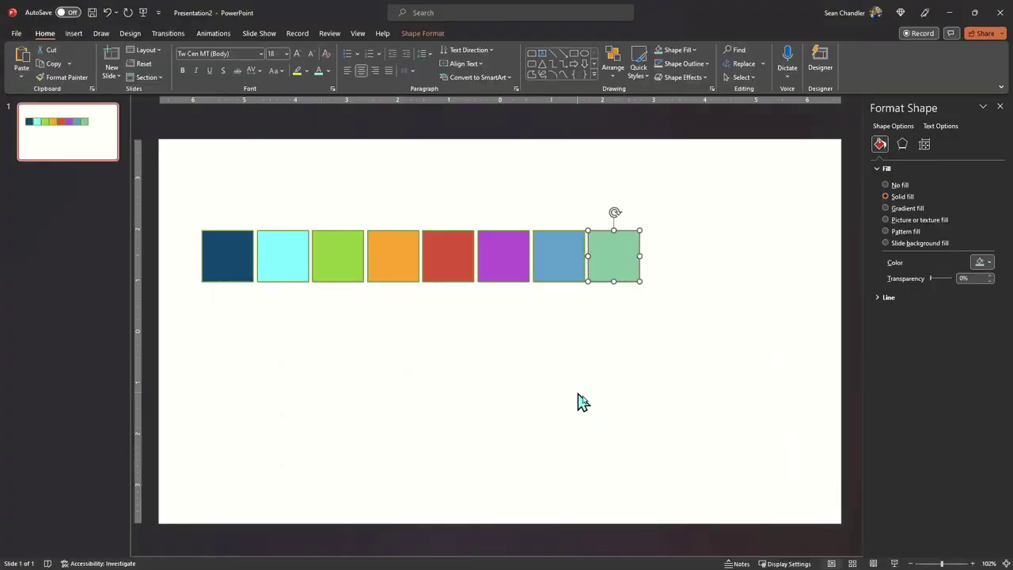
# Switch to PowerPoint and delete the whole row of eight color swatches from the slide.
pyautogui.click(577, 402)
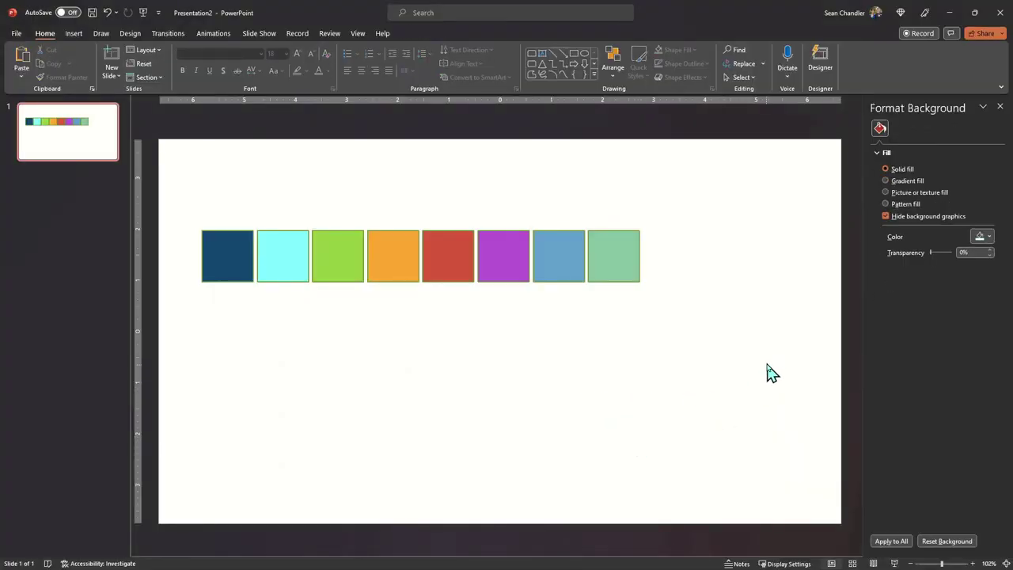
pyautogui.moveTo(766, 364); pyautogui.dragTo(124, 196)
pyautogui.press('Delete')
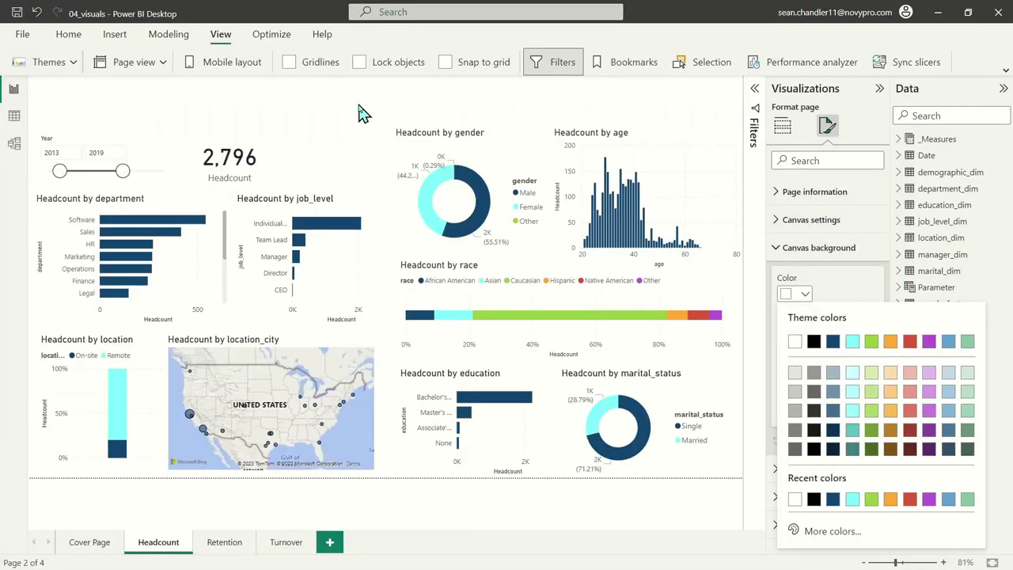
# Return to Power BI, look through the Retention and Turnover pages, and examine the group of demographic visuals on the Headcount page.
pyautogui.click(360, 113)
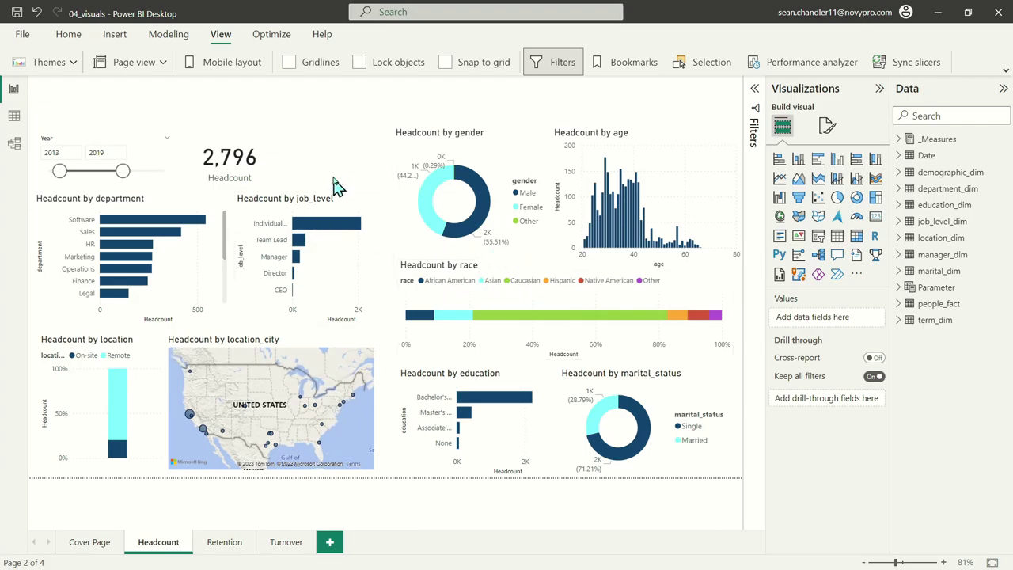
pyautogui.click(235, 546)
pyautogui.click(283, 545)
pyautogui.click(221, 546)
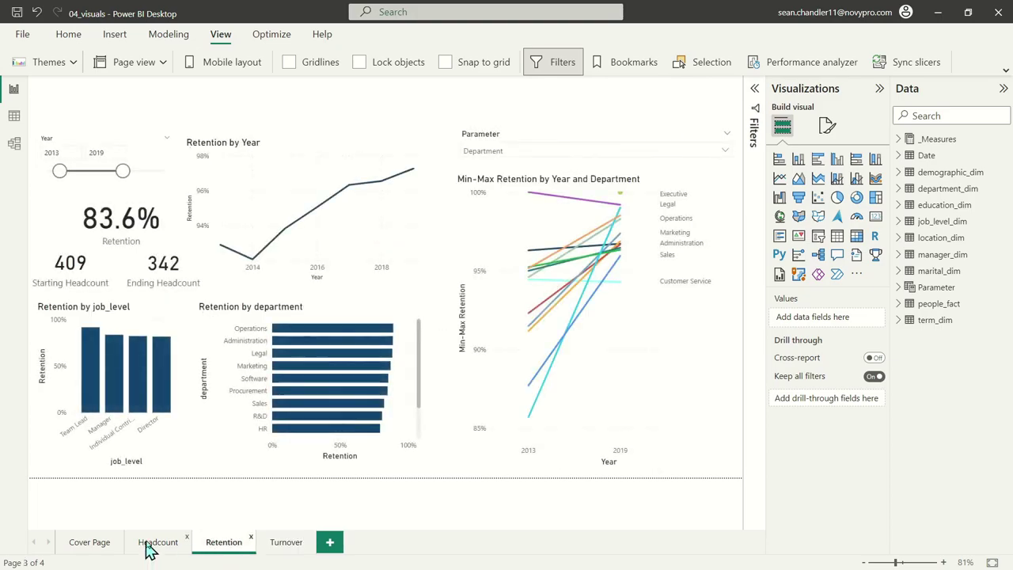
pyautogui.click(151, 546)
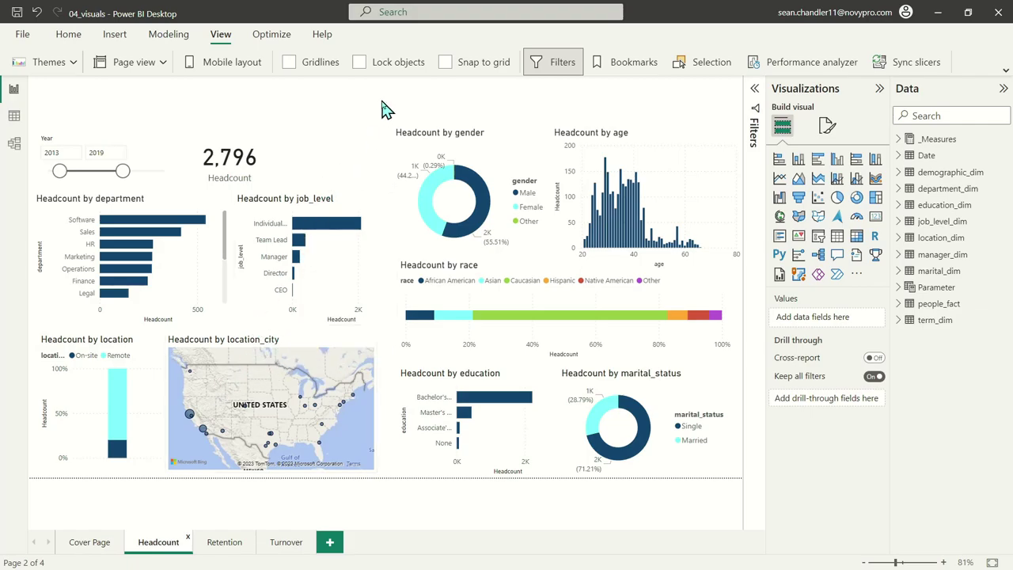
pyautogui.moveTo(382, 98); pyautogui.dragTo(746, 492)
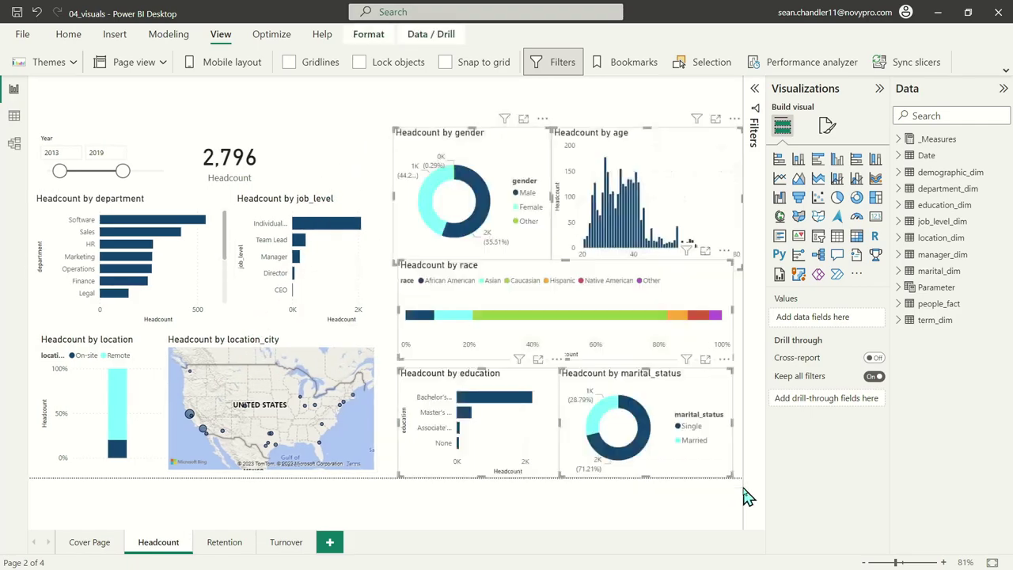
pyautogui.click(342, 107)
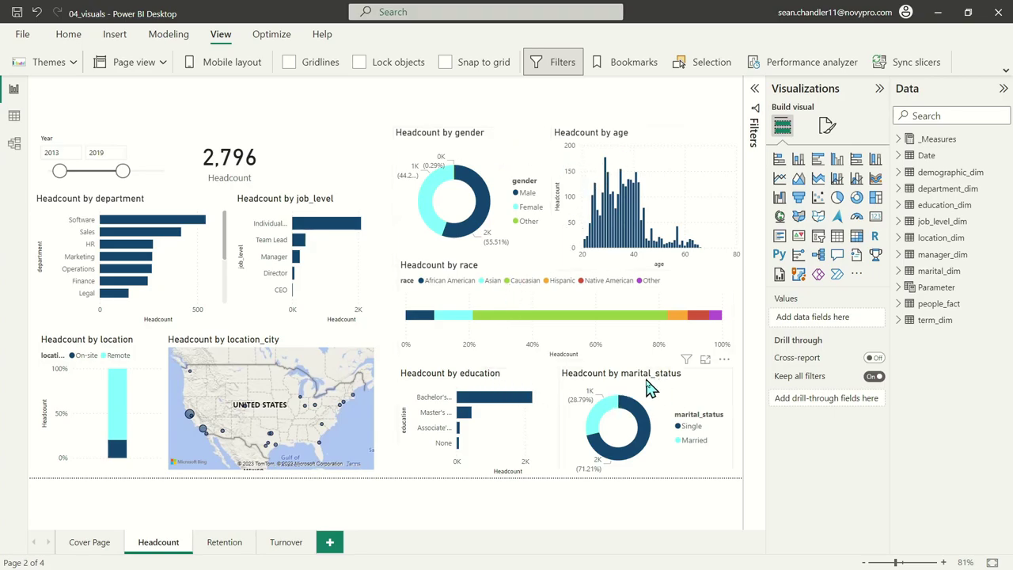
# Examine the Retention page's Parameter slicer with its category options and the Min-Max Retention chart beneath it.
pyautogui.click(203, 548)
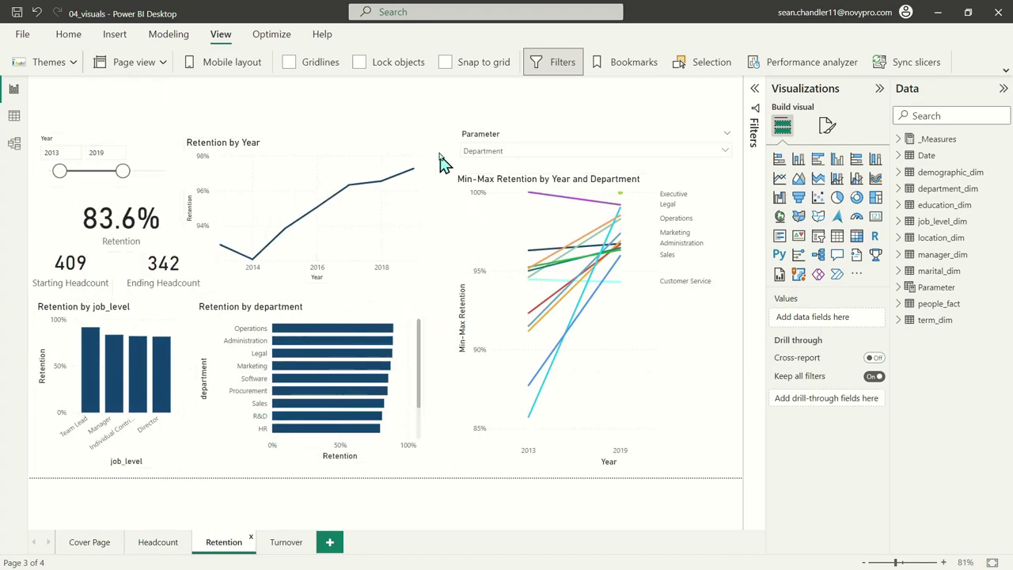
pyautogui.moveTo(443, 101); pyautogui.dragTo(747, 475)
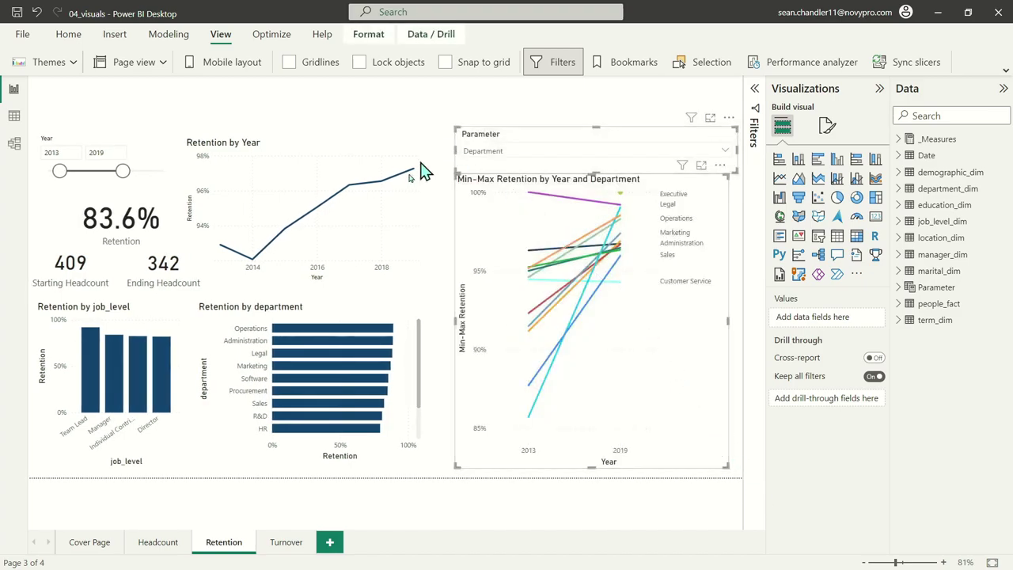
pyautogui.click(512, 122)
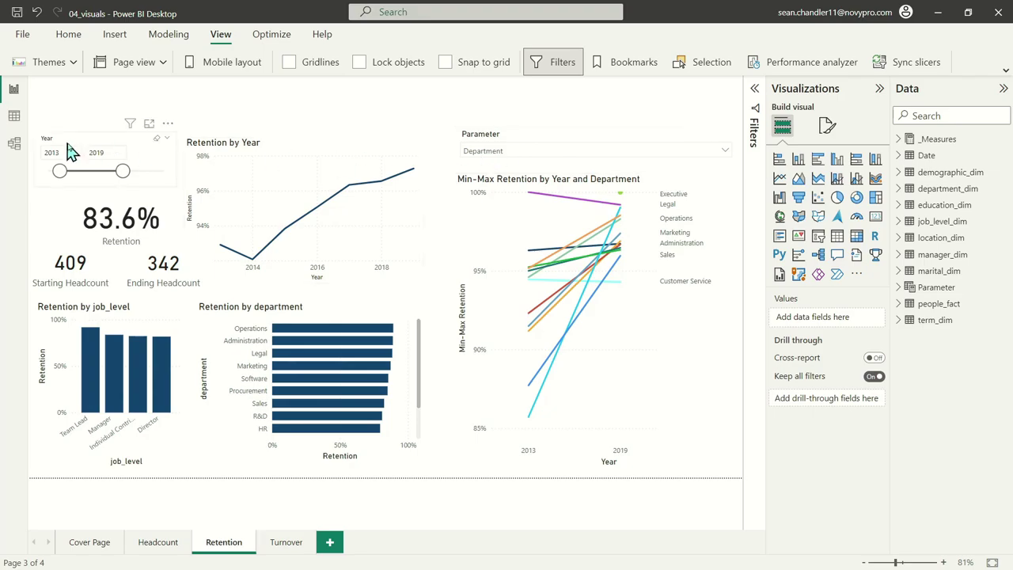
pyautogui.click(566, 153)
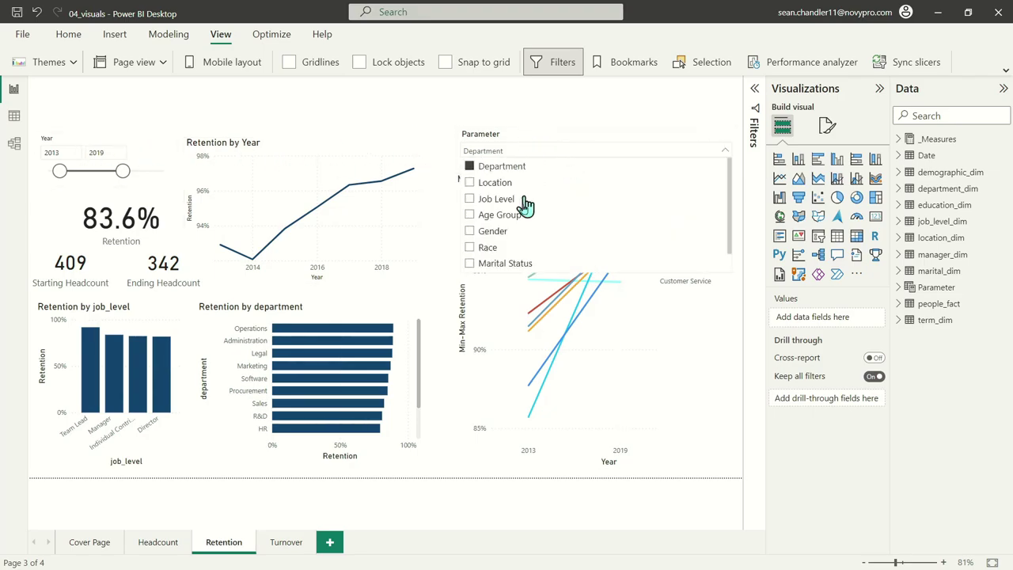
pyautogui.scroll(-1, 532, 210)
pyautogui.scroll(1, 526, 182)
pyautogui.click(522, 135)
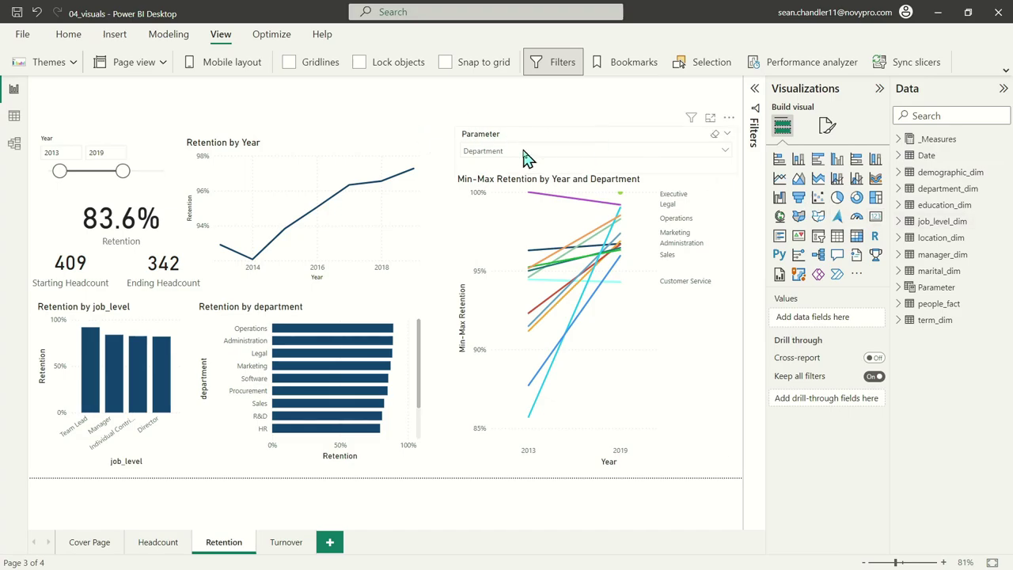
# Examine the Turnover page's employee table with the term type and term reason charts, and return to the Headcount page.
pyautogui.click(285, 544)
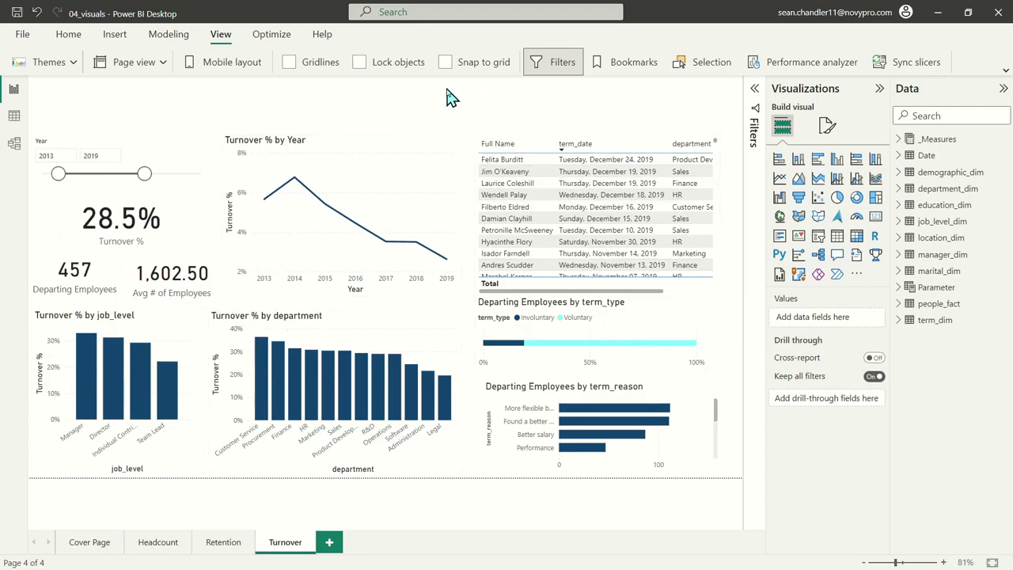
pyautogui.moveTo(446, 88); pyautogui.dragTo(746, 470)
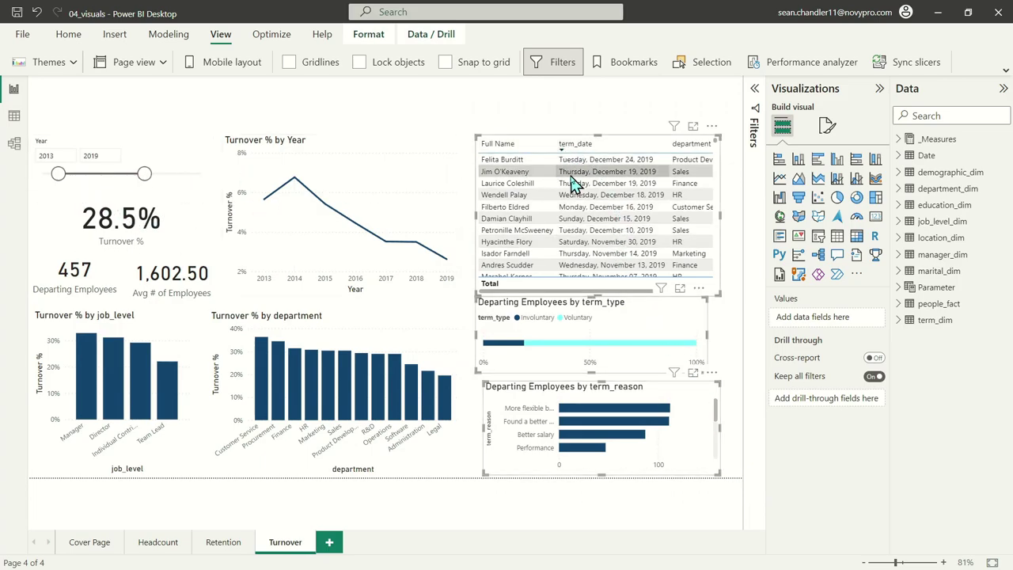
pyautogui.click(562, 119)
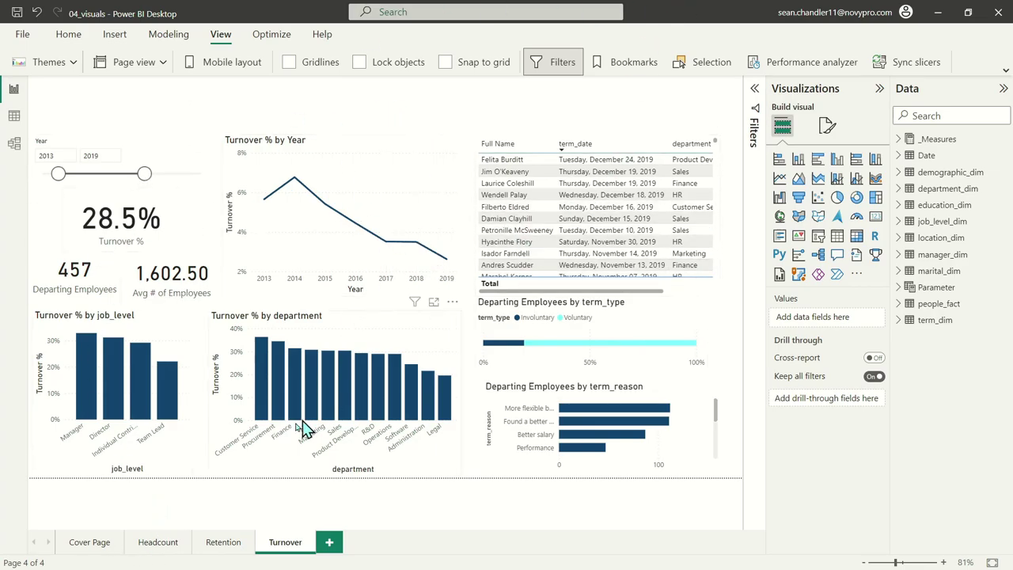
pyautogui.click(176, 549)
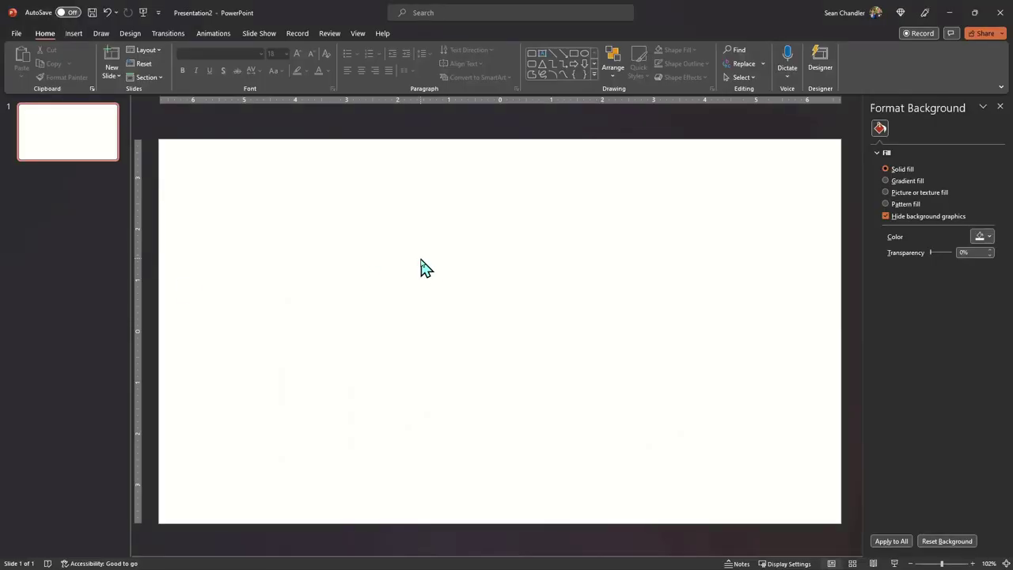
# Switch to PowerPoint and draw a full-width header rectangle along the slide's upper edge, about 13.33" wide and 0.55" high.
pyautogui.click(573, 53)
pyautogui.click(297, 164)
pyautogui.moveTo(330, 188); pyautogui.dragTo(197, 155)
pyautogui.moveTo(210, 190); pyautogui.dragTo(841, 163)
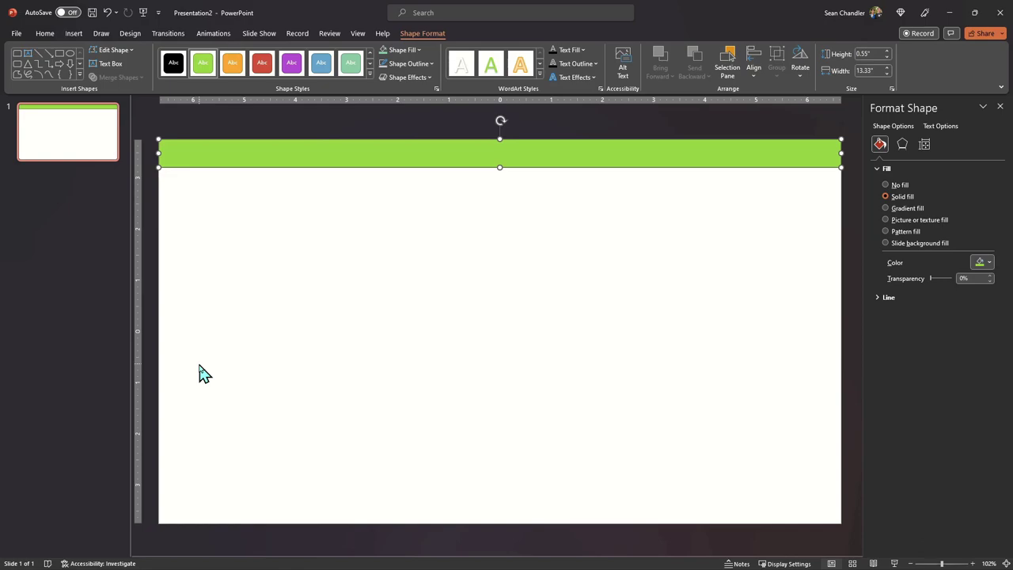
# Duplicate the header rectangle as a footer bar along the slide's lower edge and reduce its height to about 0.38".
pyautogui.click(288, 239)
pyautogui.click(317, 158)
pyautogui.moveTo(317, 158); pyautogui.dragTo(348, 506)
pyautogui.moveTo(500, 494); pyautogui.dragTo(509, 504)
pyautogui.click(538, 486)
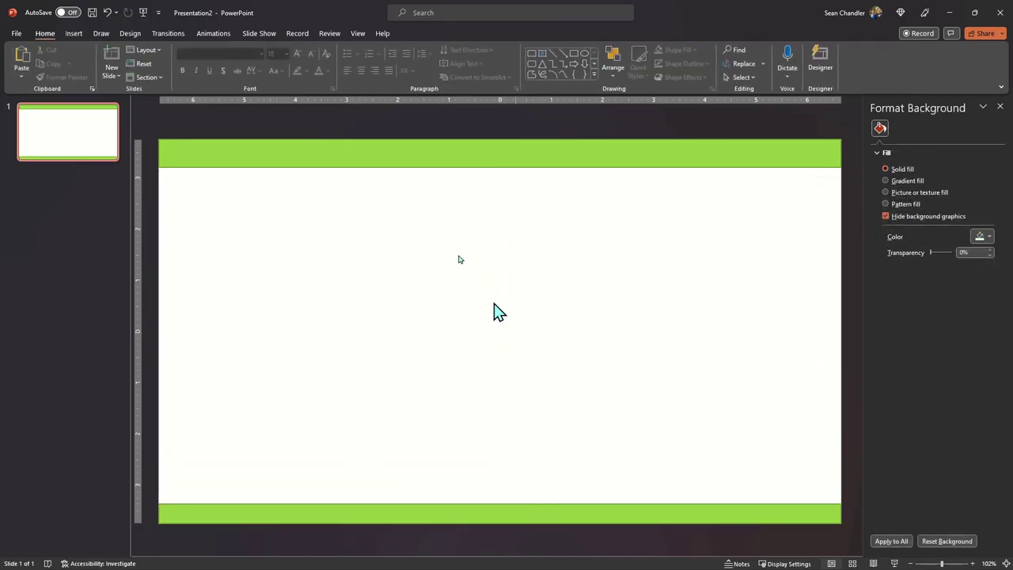
pyautogui.click(313, 150)
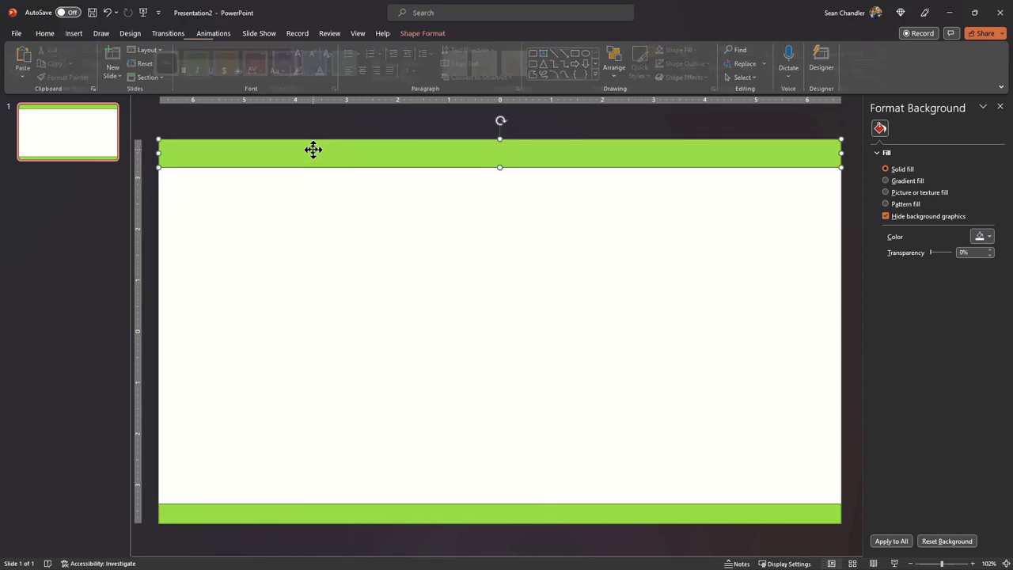
pyautogui.keyDown('shift'); pyautogui.click(326, 513); pyautogui.keyUp('shift')
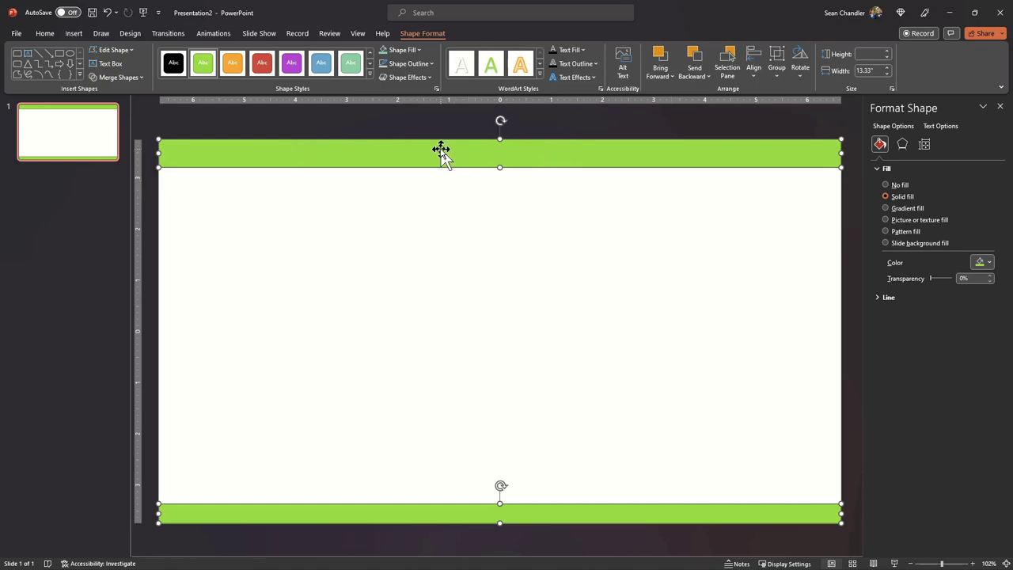
pyautogui.click(490, 259)
pyautogui.click(579, 155)
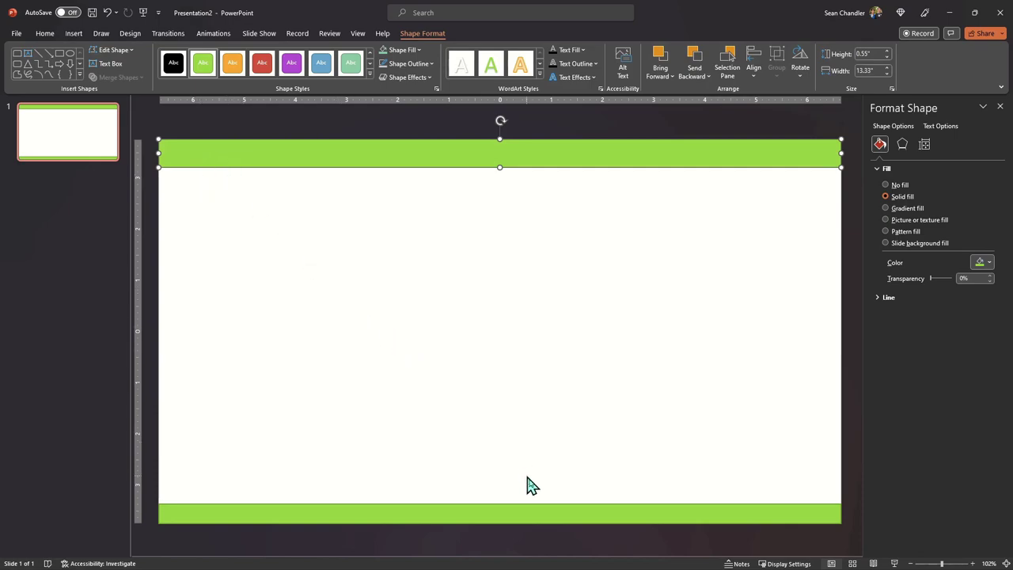
pyautogui.click(564, 509)
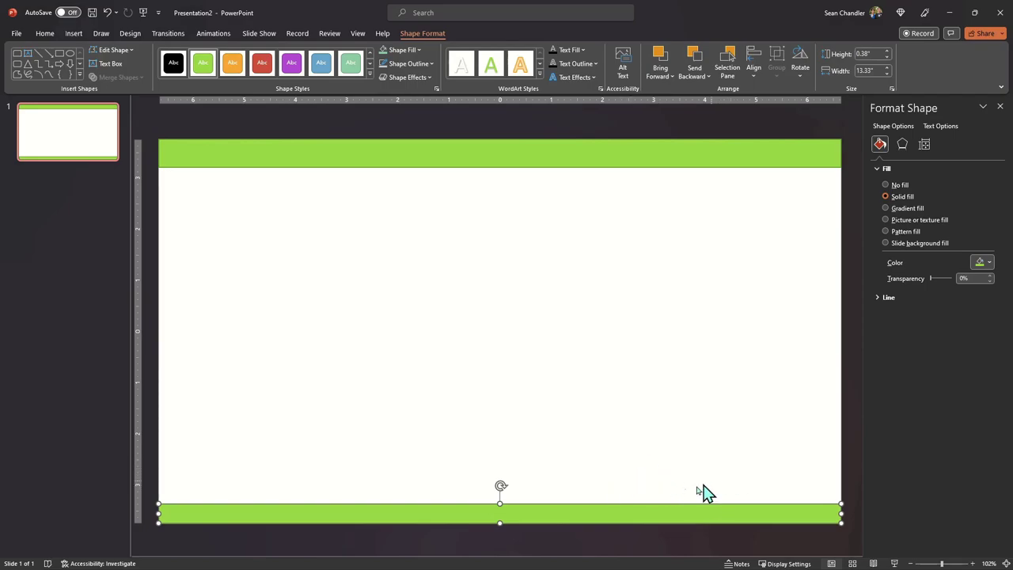
pyautogui.click(544, 470)
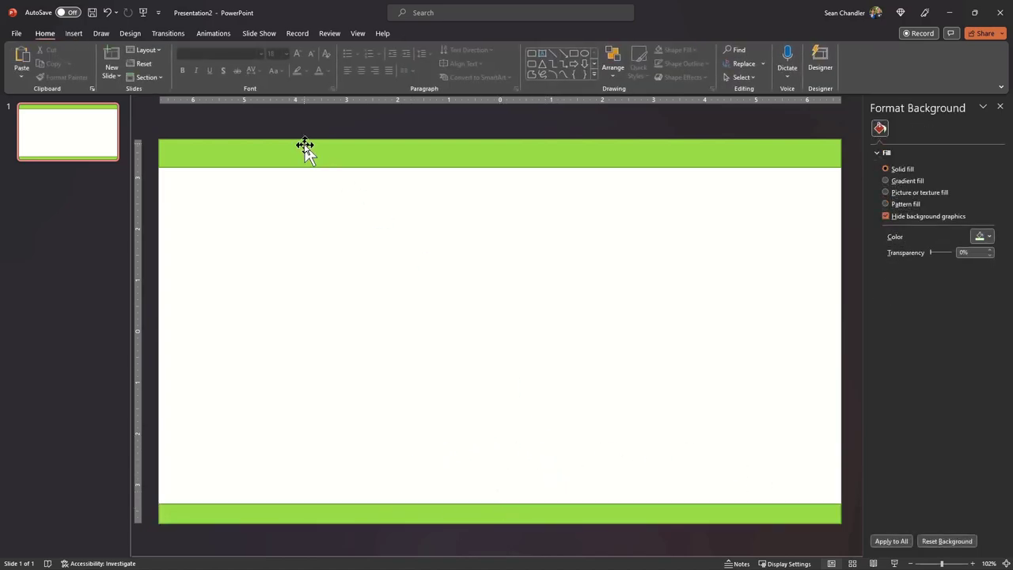
# Fill both the header and footer bars with light gray and remove their outlines.
pyautogui.click(308, 152)
pyautogui.keyDown('shift'); pyautogui.click(321, 513); pyautogui.keyUp('shift')
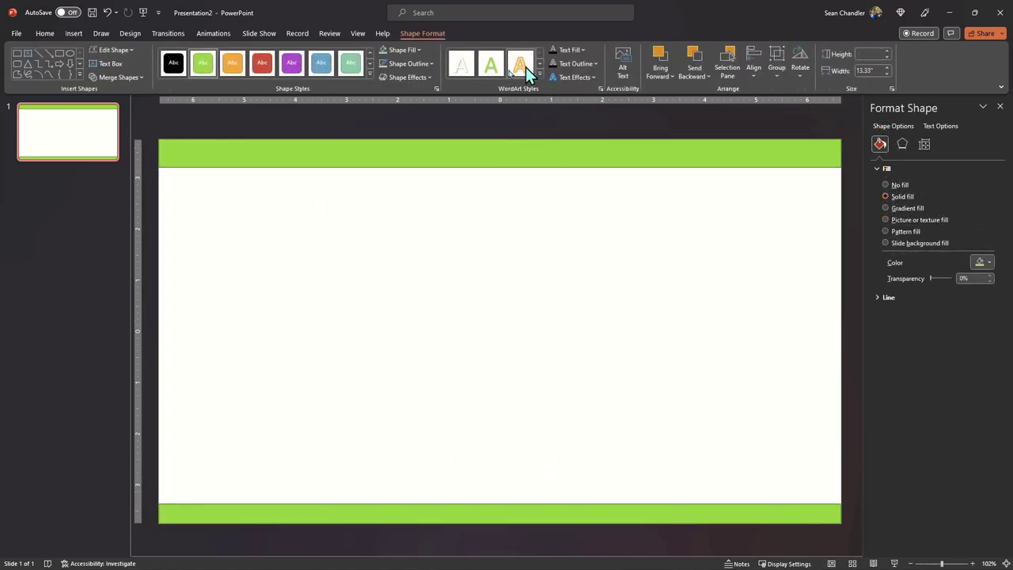
pyautogui.click(411, 50)
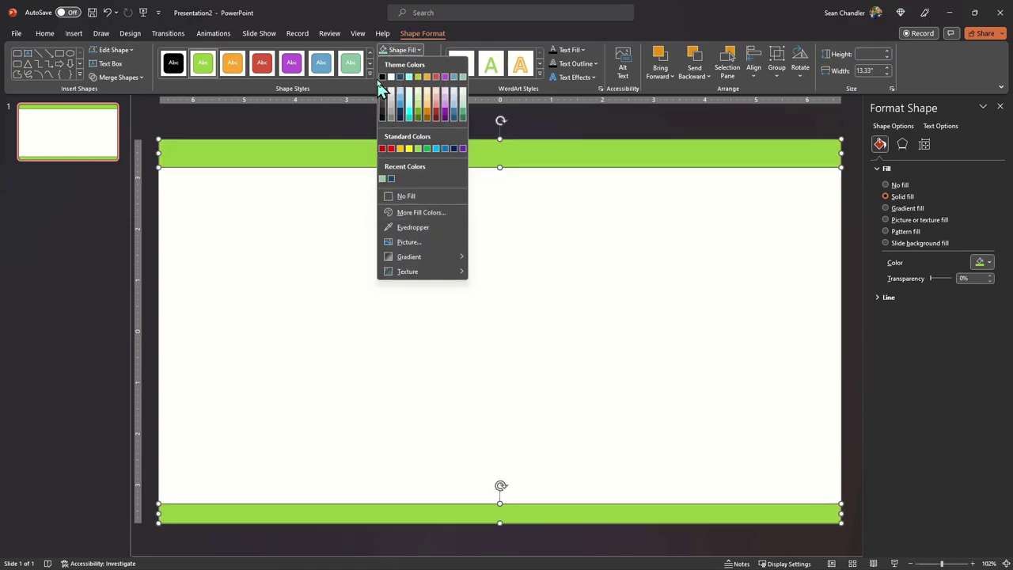
pyautogui.click(392, 98)
pyautogui.click(400, 62)
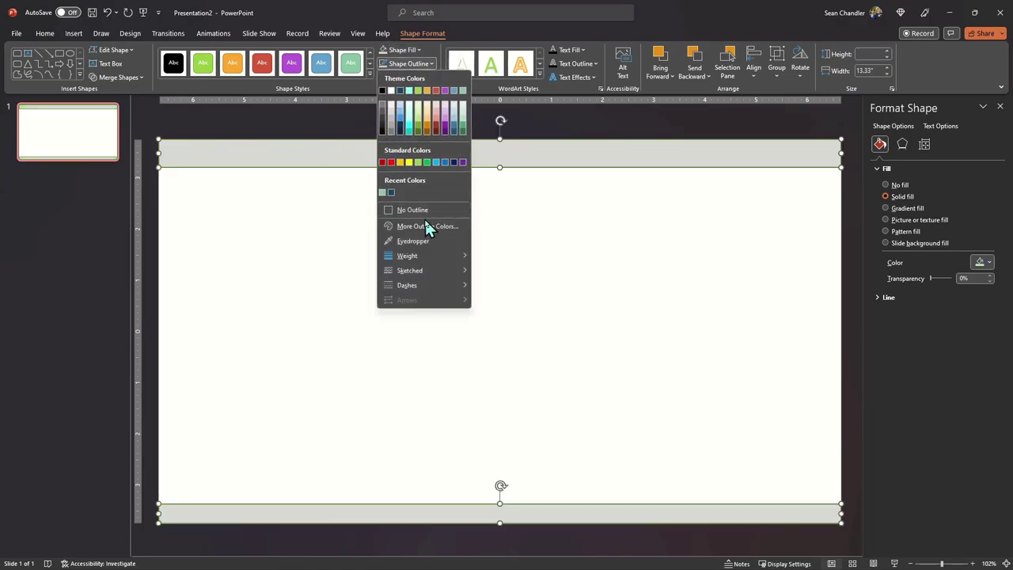
pyautogui.click(424, 211)
pyautogui.click(690, 357)
# Duplicate the header bar and make the copy a thin full-width strip 0.05" high along the header's lower edge.
pyautogui.click(383, 150)
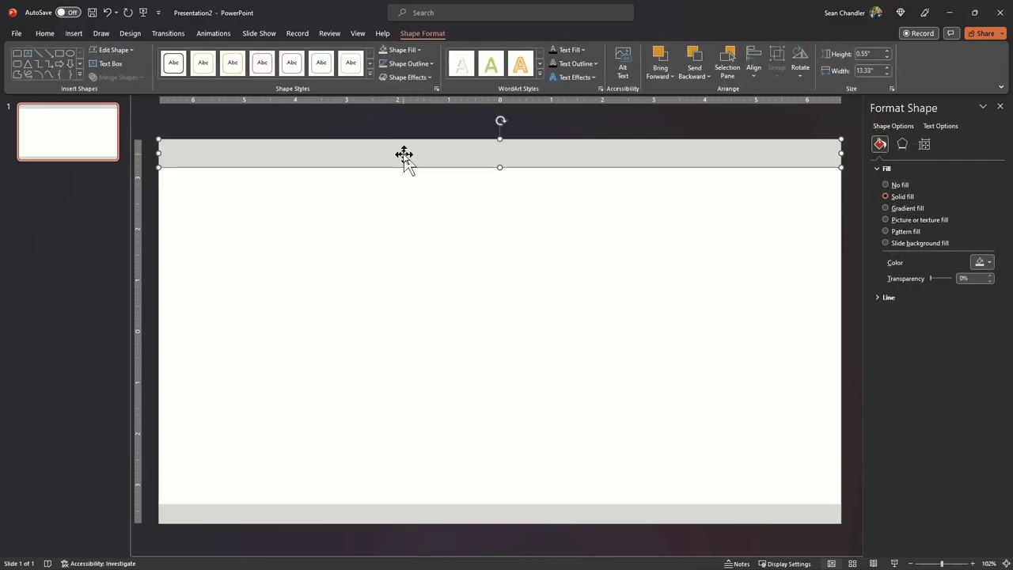
pyautogui.hotkey('ctrl', 'c')
pyautogui.hotkey('ctrl', 'v')
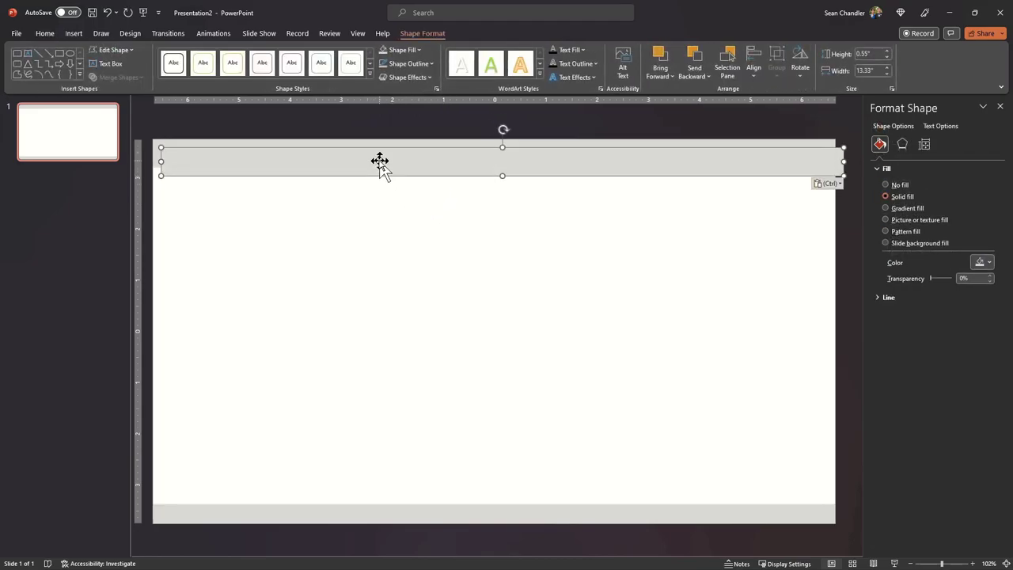
pyautogui.moveTo(380, 160); pyautogui.dragTo(374, 180)
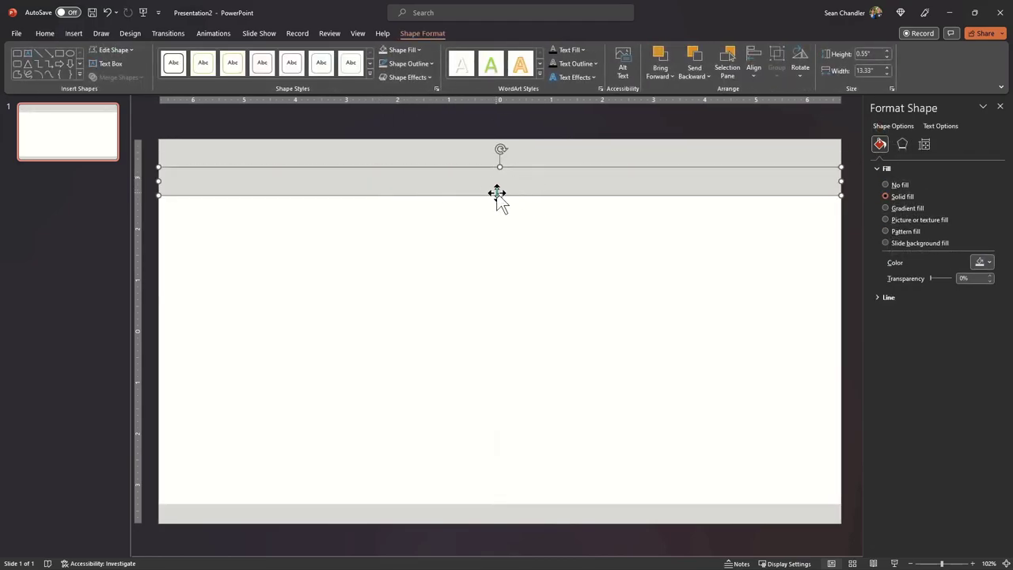
pyautogui.press('Delete')
# Place a copy of the thin strip along the footer bar's upper edge and select both strips together.
pyautogui.hotkey('ctrl', 'v')
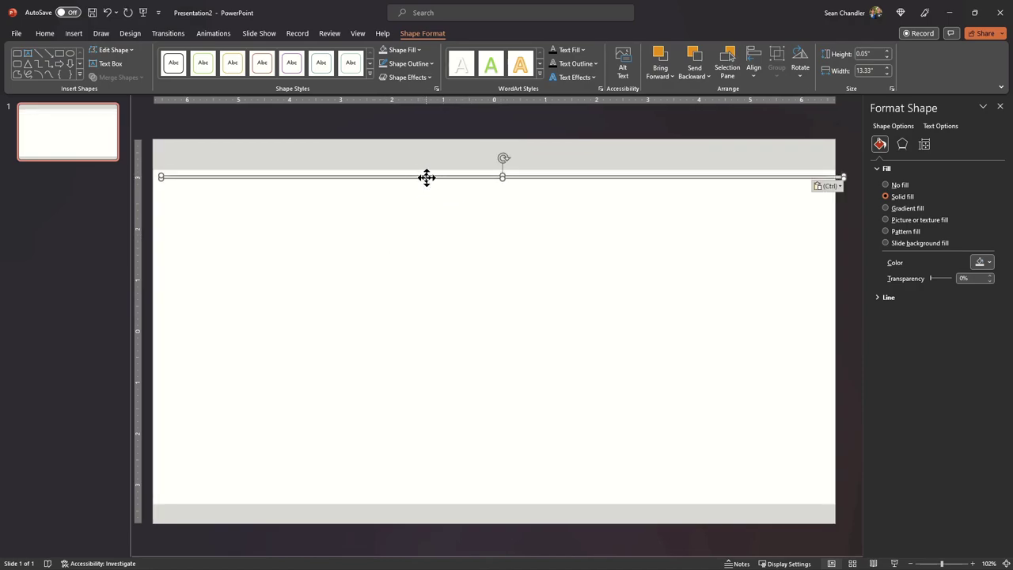
pyautogui.moveTo(426, 177); pyautogui.dragTo(420, 501)
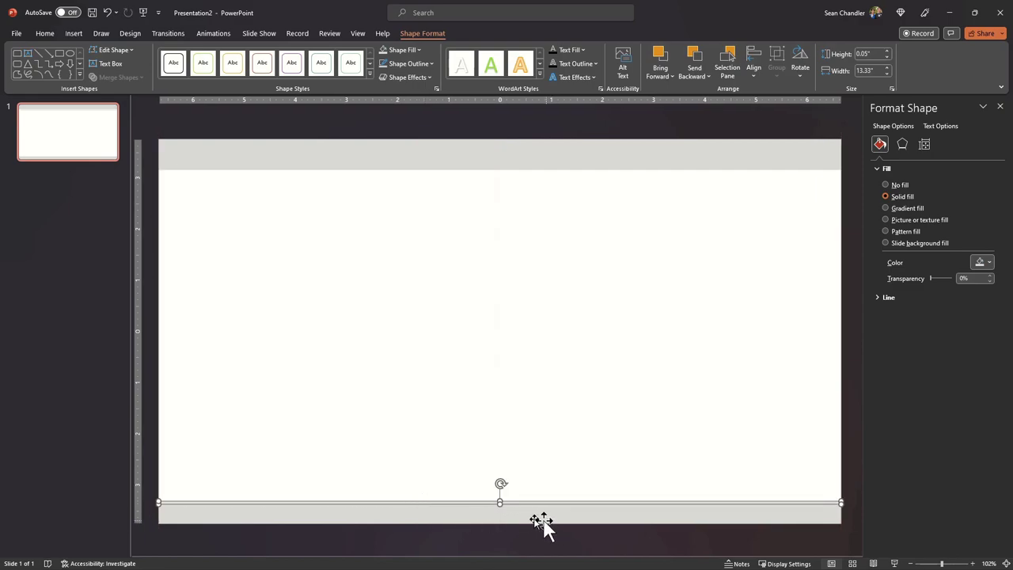
pyautogui.keyDown('ctrl'); pyautogui.click(312, 169); pyautogui.keyUp('ctrl')
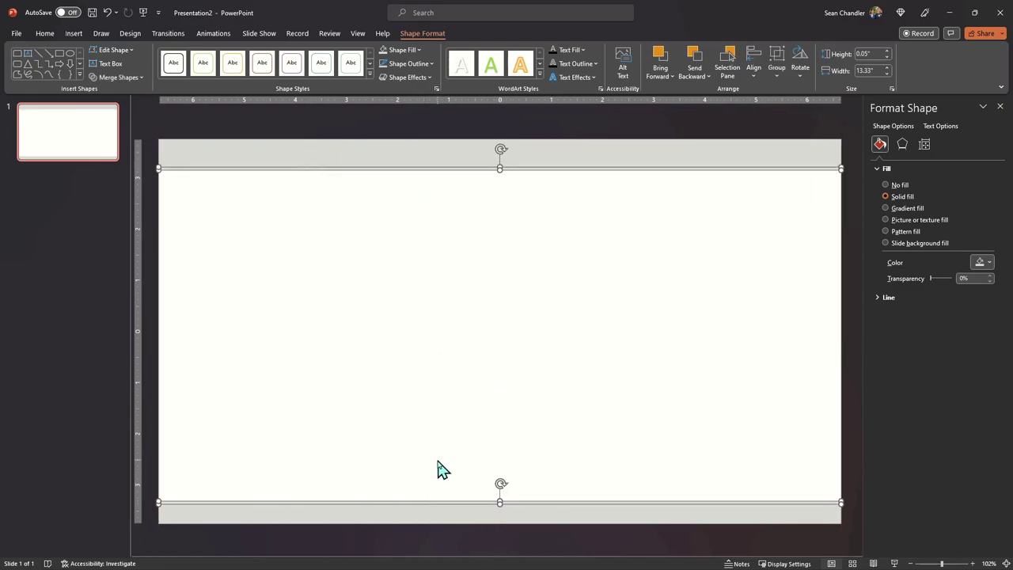
# Give the header bar a gradient fill with the theme orange as its first stop's color.
pyautogui.click(302, 154)
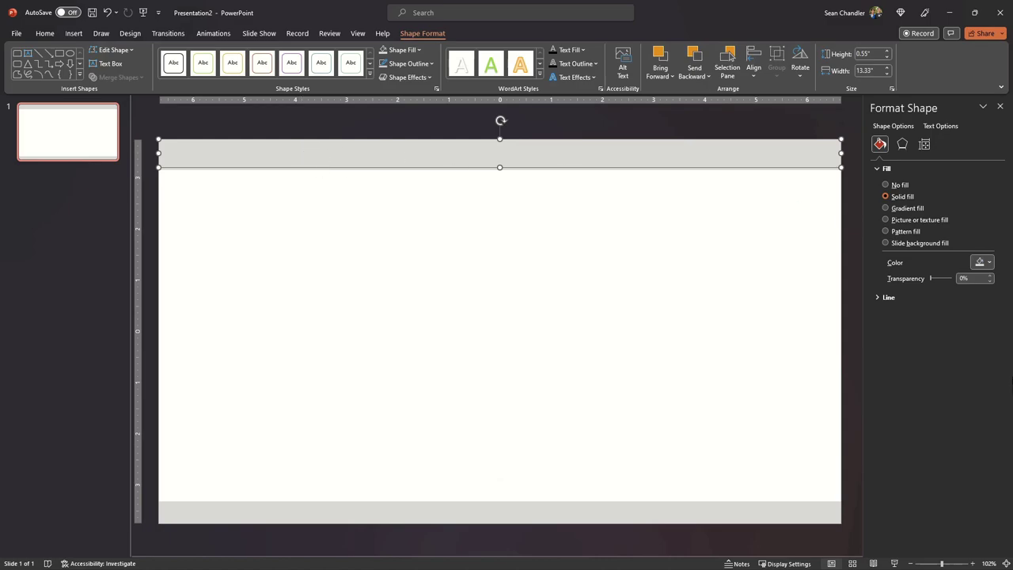
pyautogui.click(886, 208)
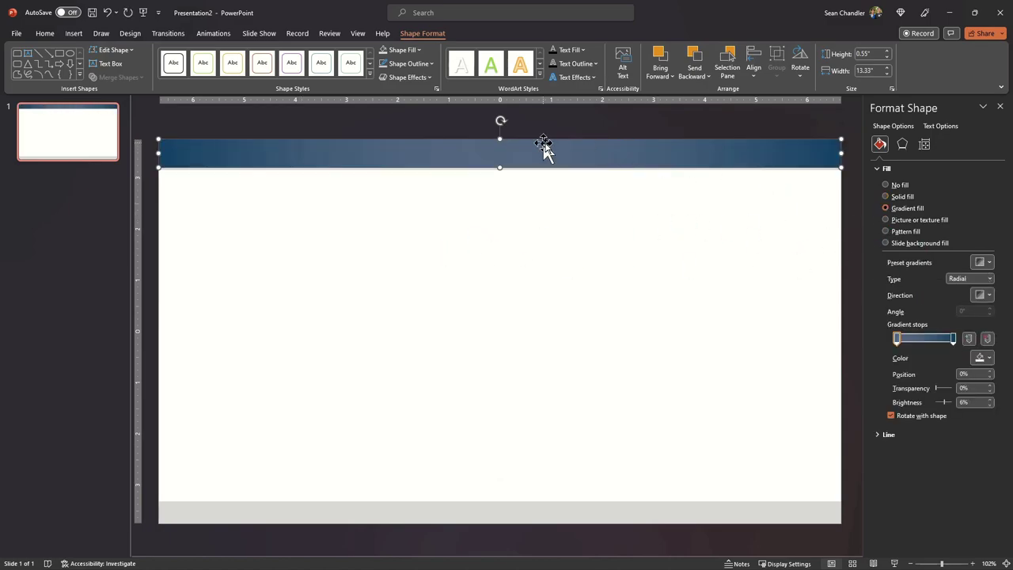
pyautogui.click(981, 358)
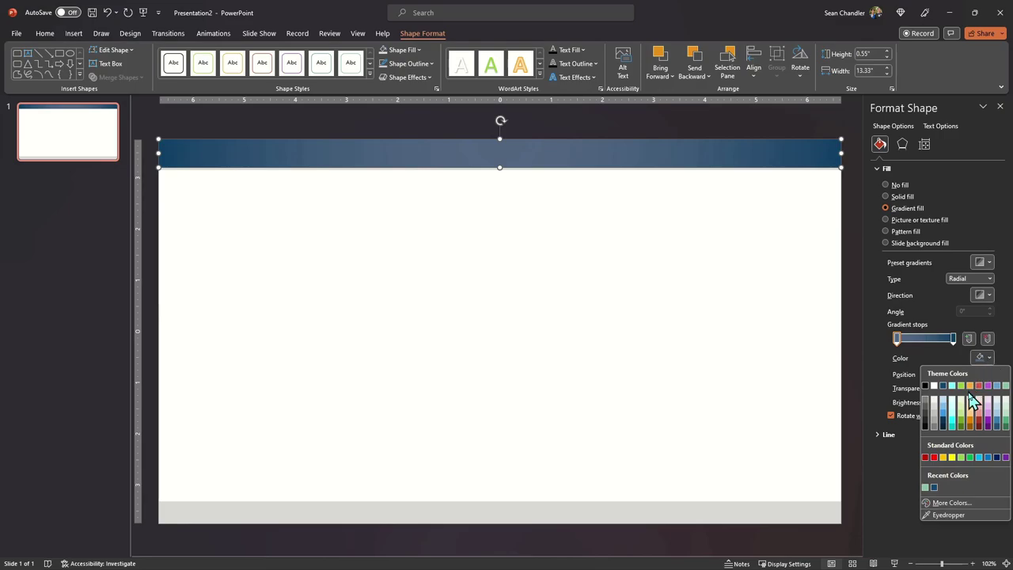
pyautogui.click(970, 387)
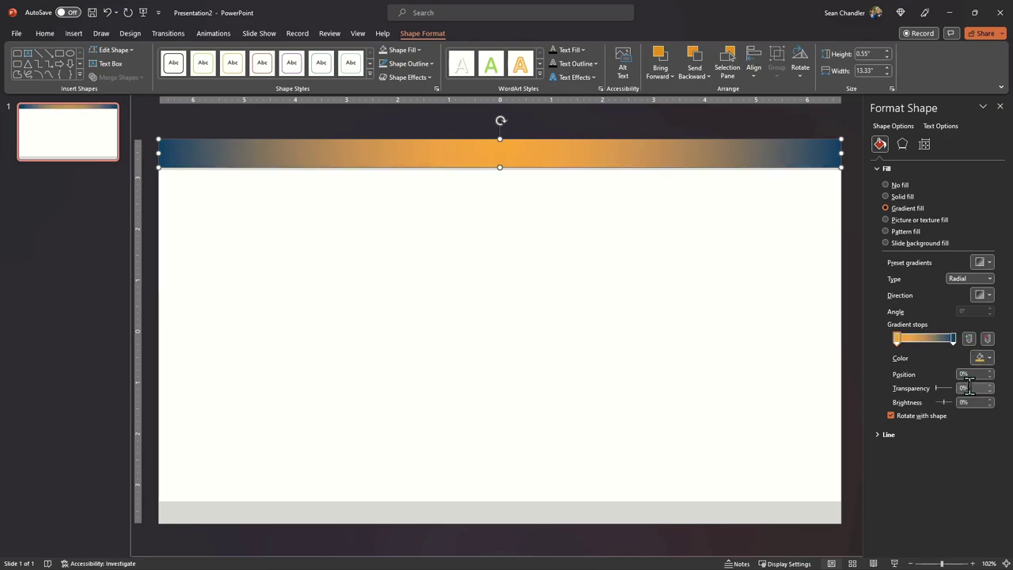
# Make the header bar's gradient linear, running horizontally from left to right at a 0° angle.
pyautogui.click(984, 264)
pyautogui.click(988, 264)
pyautogui.click(988, 262)
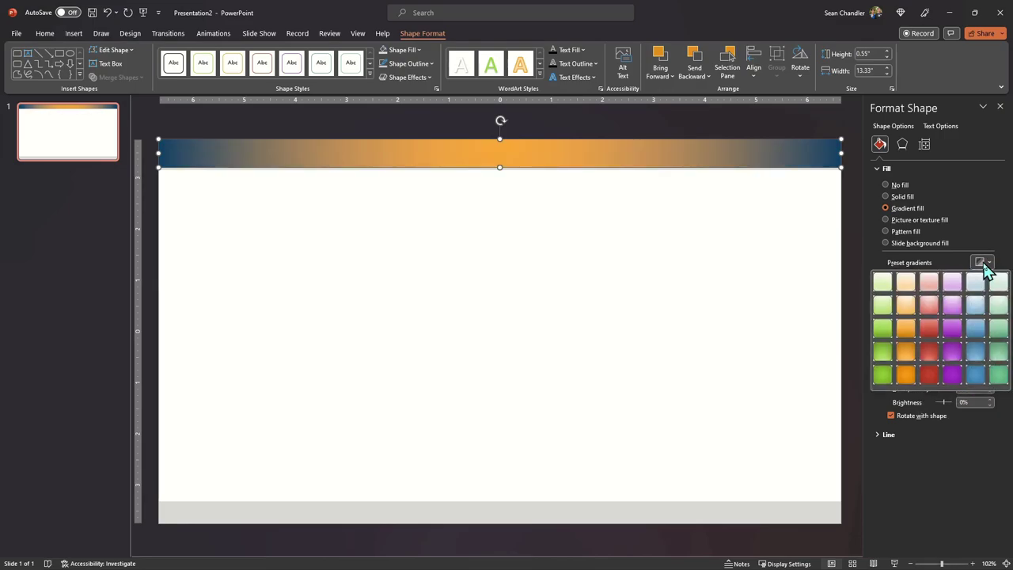
pyautogui.click(988, 263)
pyautogui.click(989, 279)
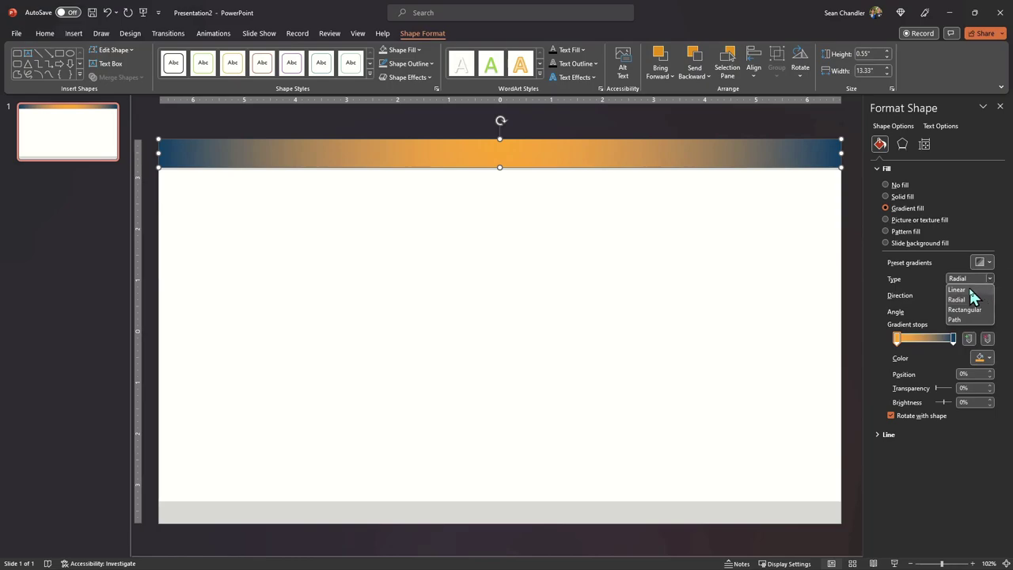
pyautogui.click(970, 289)
pyautogui.click(988, 296)
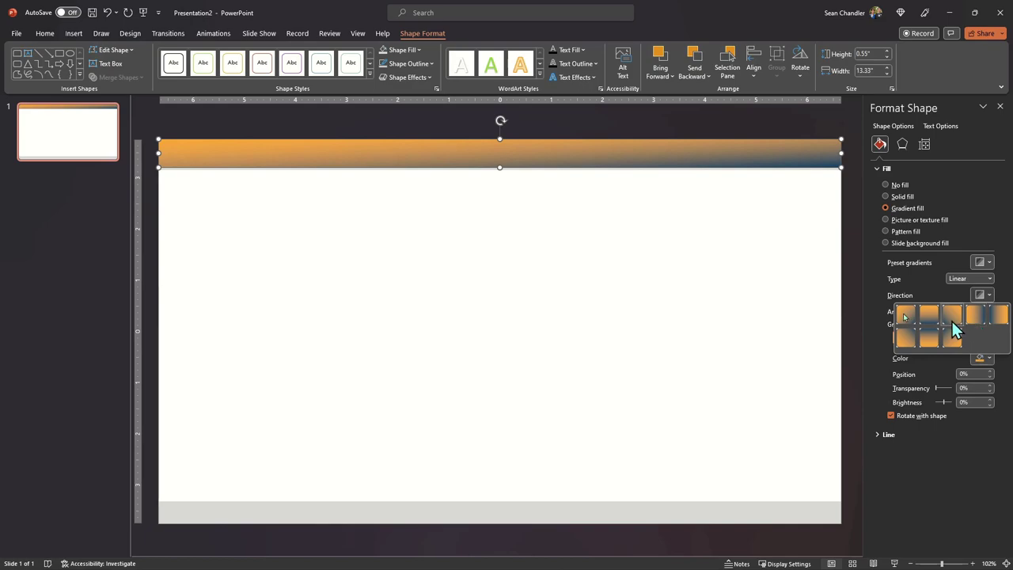
pyautogui.click(974, 314)
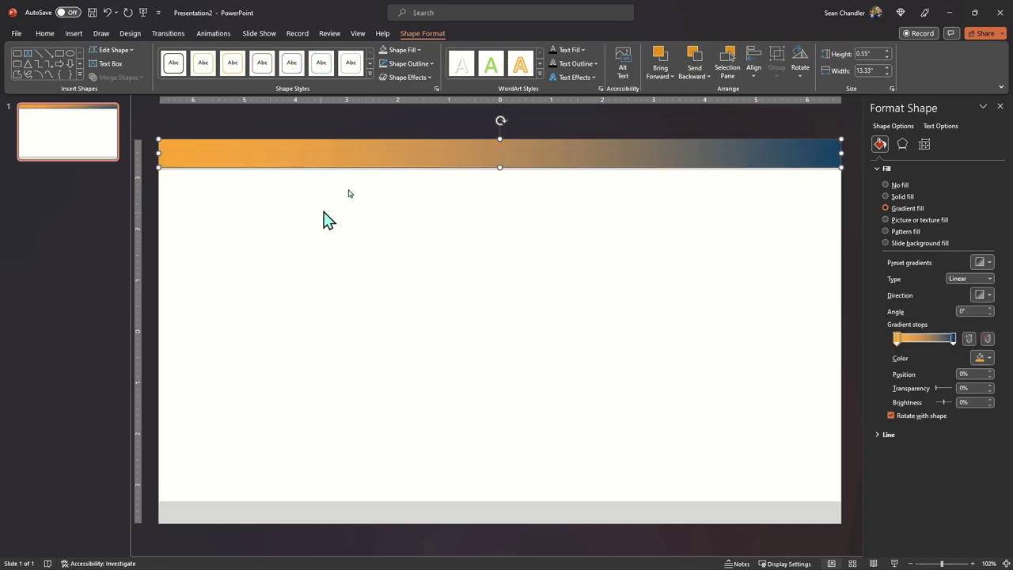
# Change the last stop of the header bar's gradient to light gray.
pyautogui.click(952, 338)
pyautogui.click(981, 358)
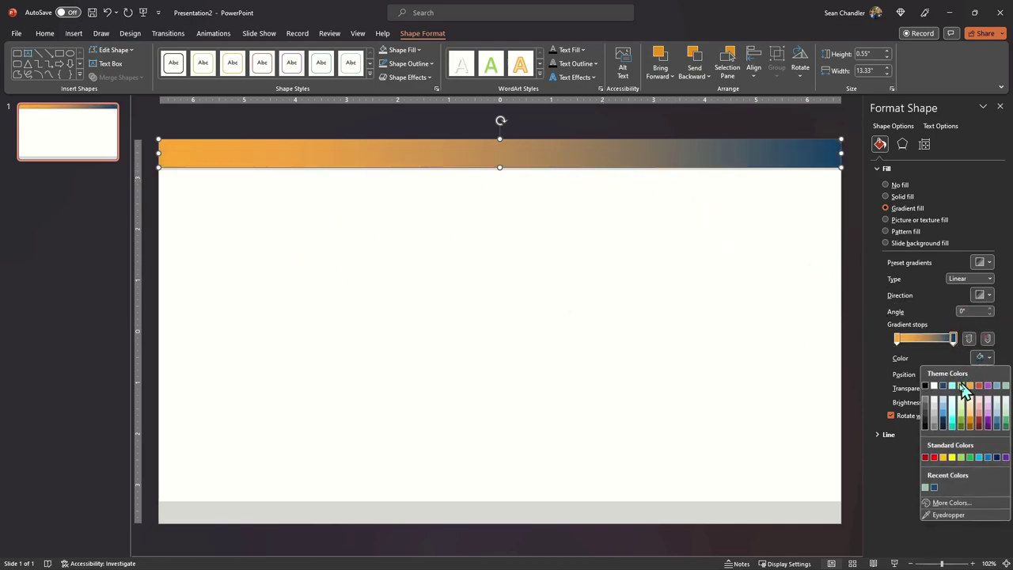
pyautogui.click(937, 404)
pyautogui.click(712, 294)
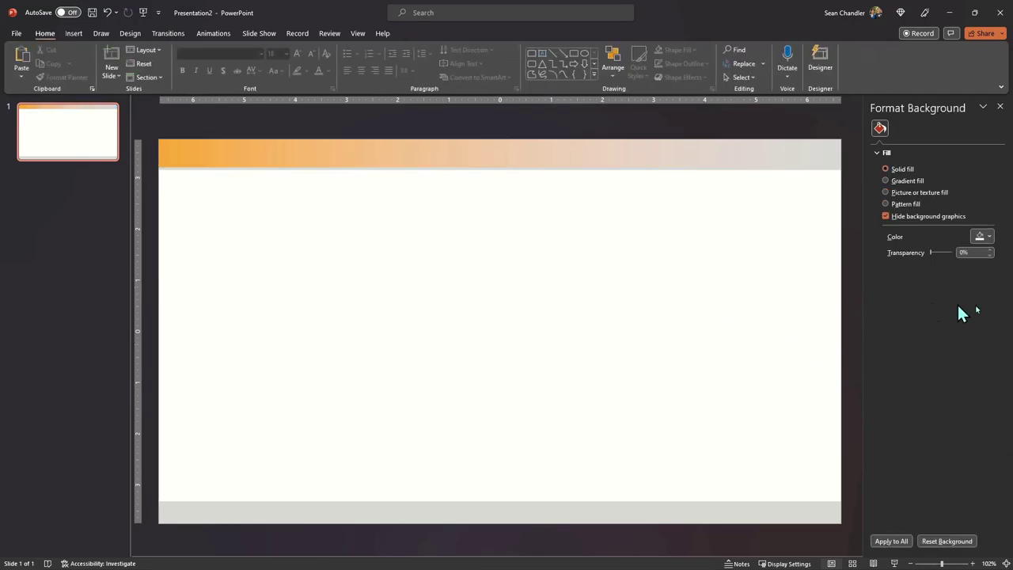
# Reduce the header bar's height to 0.5" to clear the thin strip along its lower edge.
pyautogui.click(769, 155)
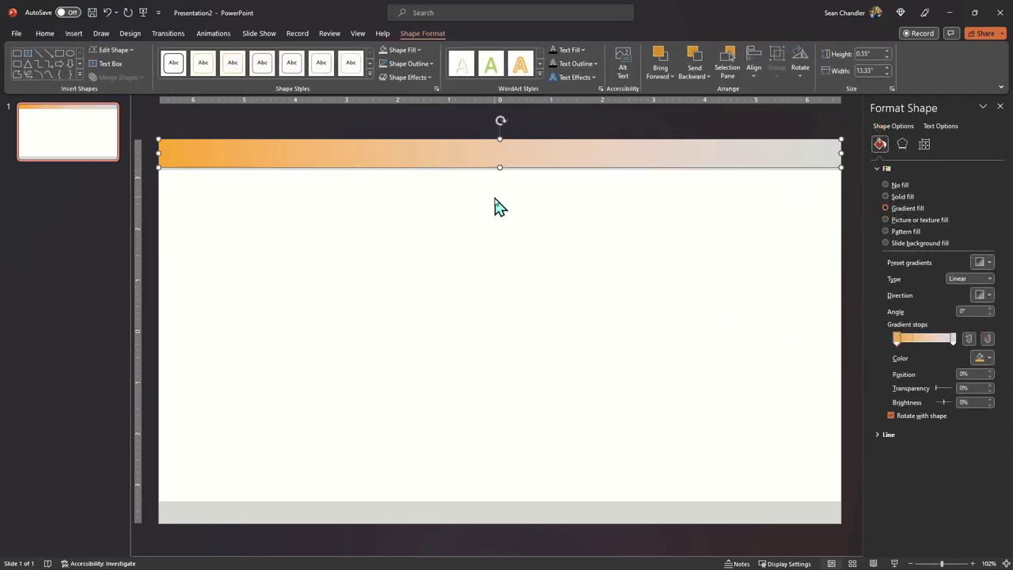
pyautogui.moveTo(501, 166); pyautogui.dragTo(511, 167)
pyautogui.click(523, 170)
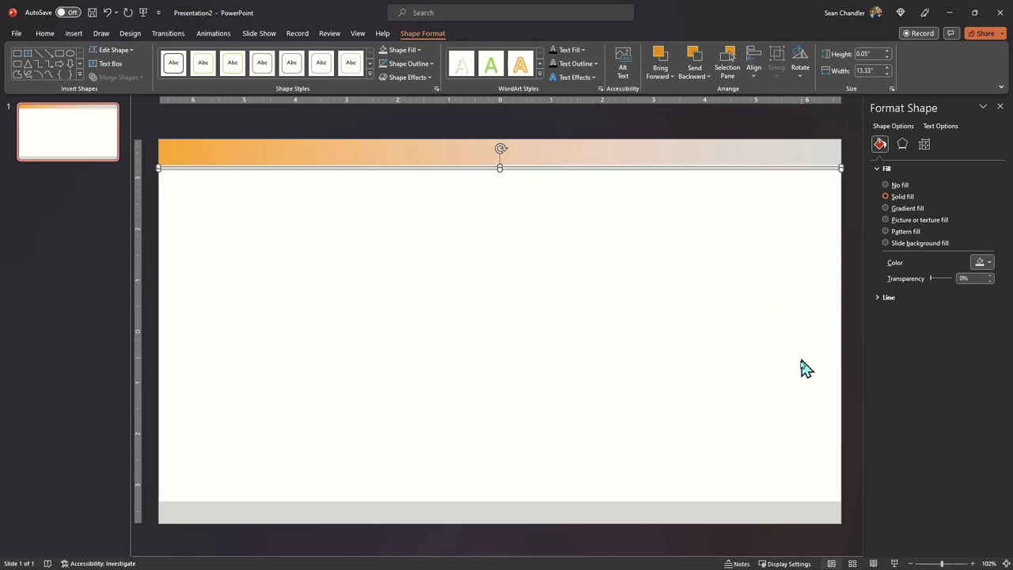
# Copy the header bar's formatting to the thin strip beneath it and set the strip's gradient angle to 180°.
pyautogui.click(292, 146)
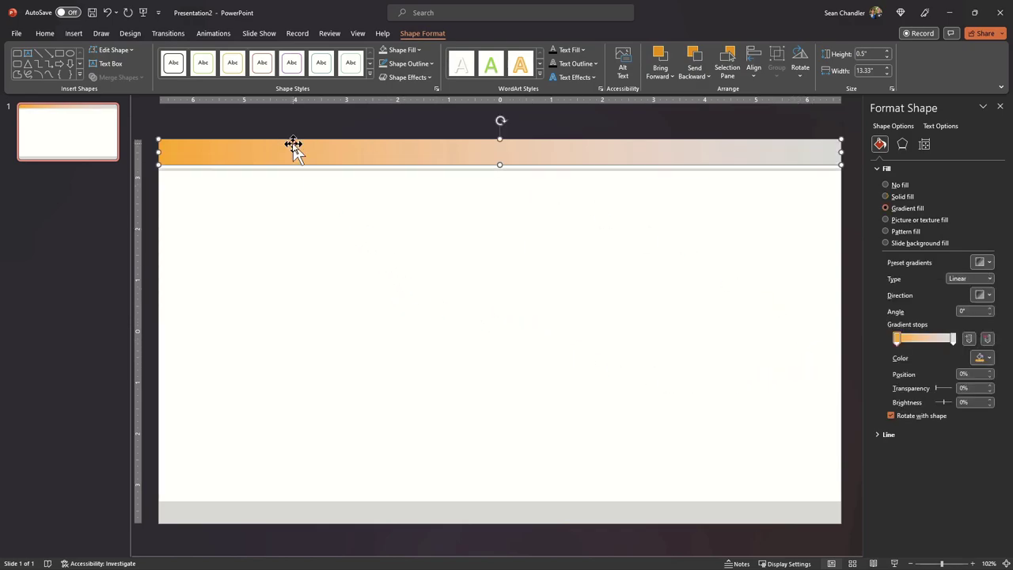
pyautogui.click(44, 33)
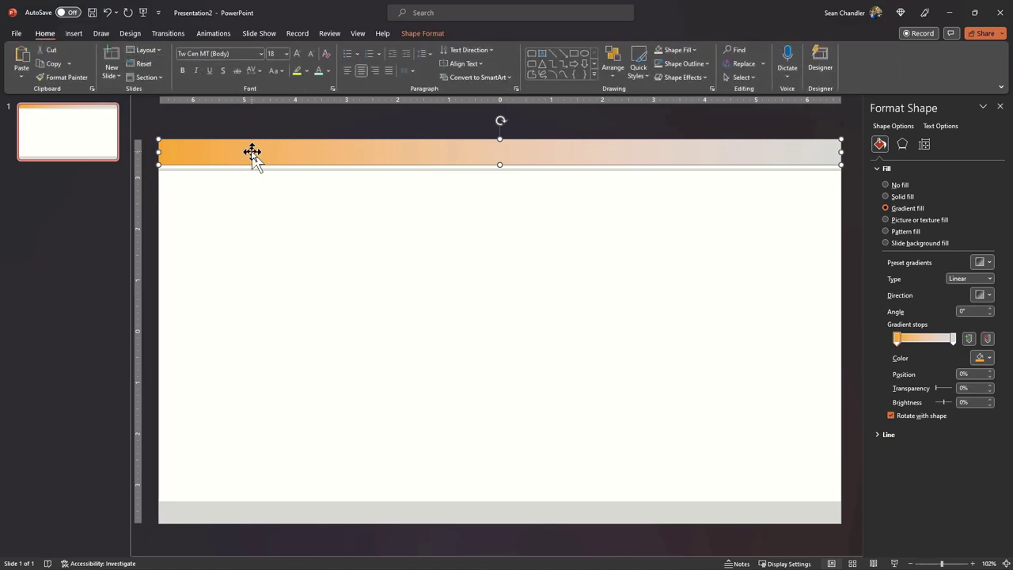
pyautogui.click(66, 78)
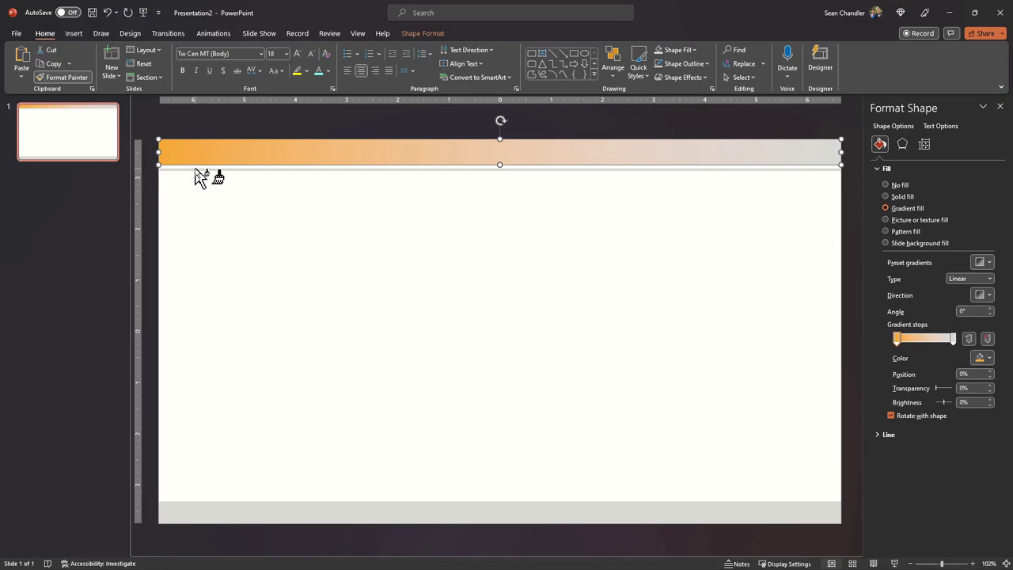
pyautogui.click(197, 169)
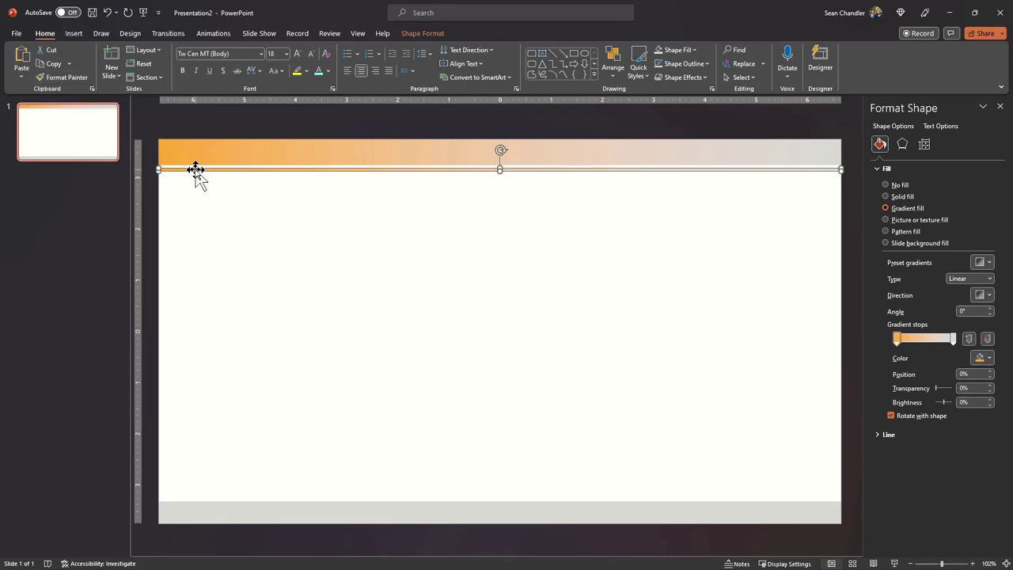
pyautogui.click(964, 311)
pyautogui.write('180')
pyautogui.press('Return')
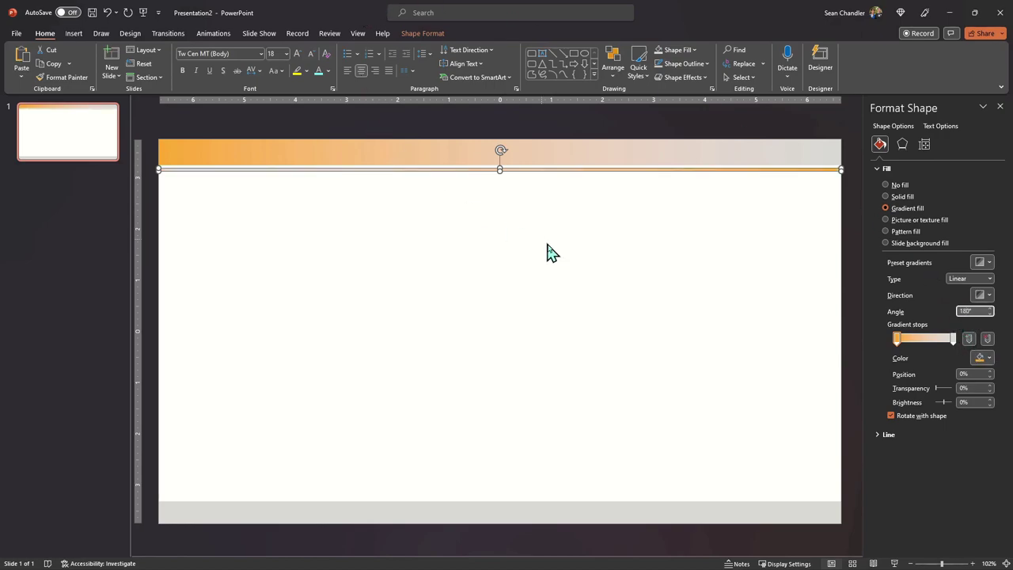
# Nudge the thin gradient strip up until it sits flush against the header bar's lower edge.
pyautogui.click(308, 170)
pyautogui.hotkey('ctrl', 'Up')
pyautogui.hotkey('ctrl', 'Up')
pyautogui.hotkey('ctrl', 'Up')
pyautogui.hotkey('ctrl', 'Up')
pyautogui.hotkey('ctrl', 'Up')
pyautogui.hotkey('ctrl', 'Up')
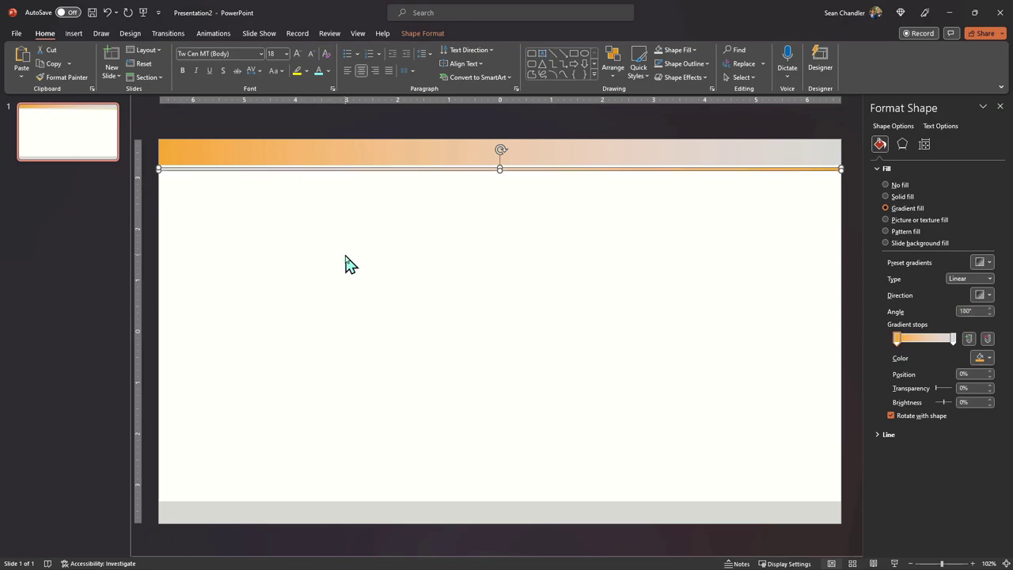
pyautogui.press('Escape')
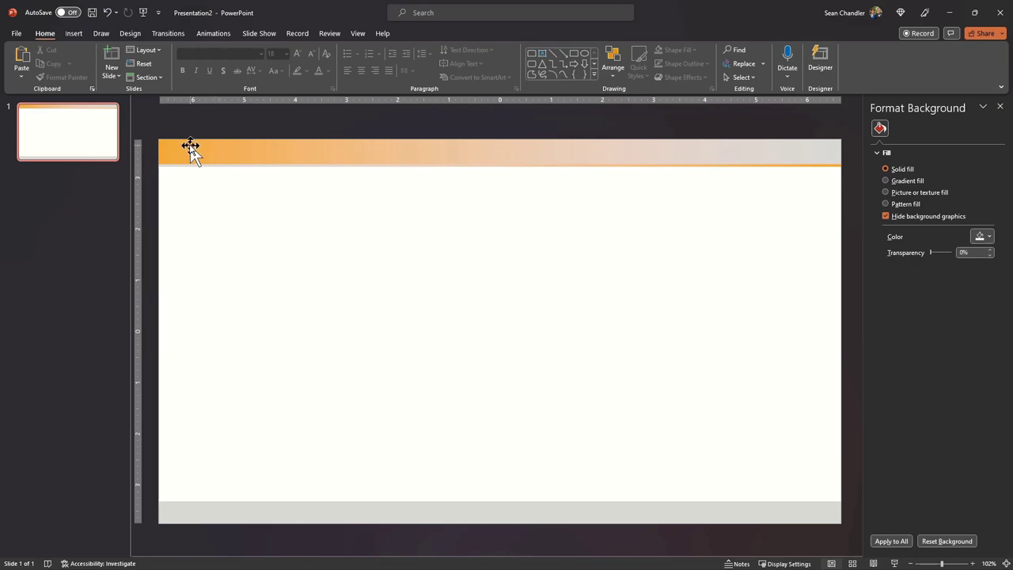
# Copy the header strip's formatting to the thin strip above the footer and set that strip's gradient angle to 0°.
pyautogui.click(257, 150)
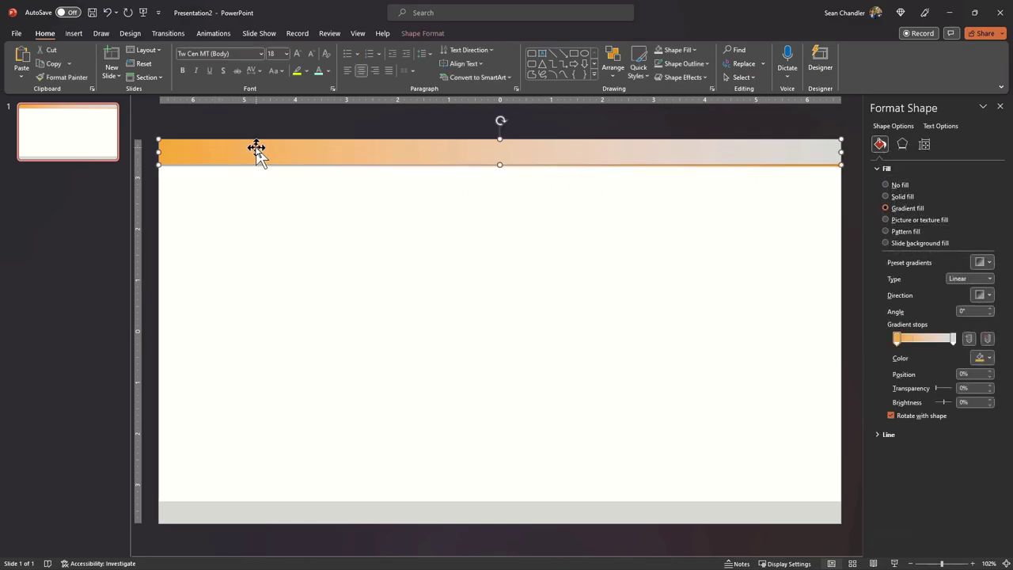
pyautogui.click(758, 166)
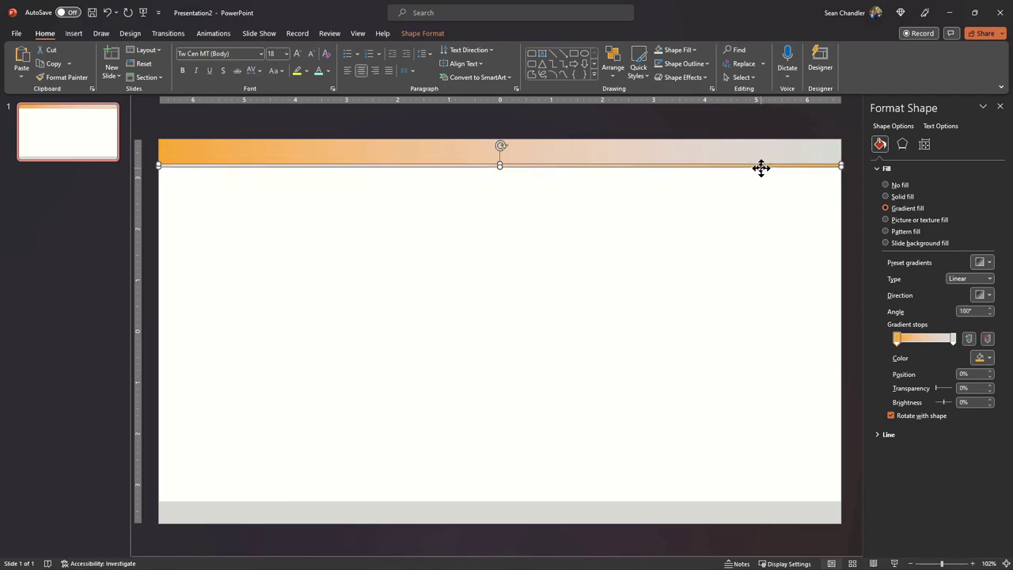
pyautogui.click(64, 79)
pyautogui.click(525, 502)
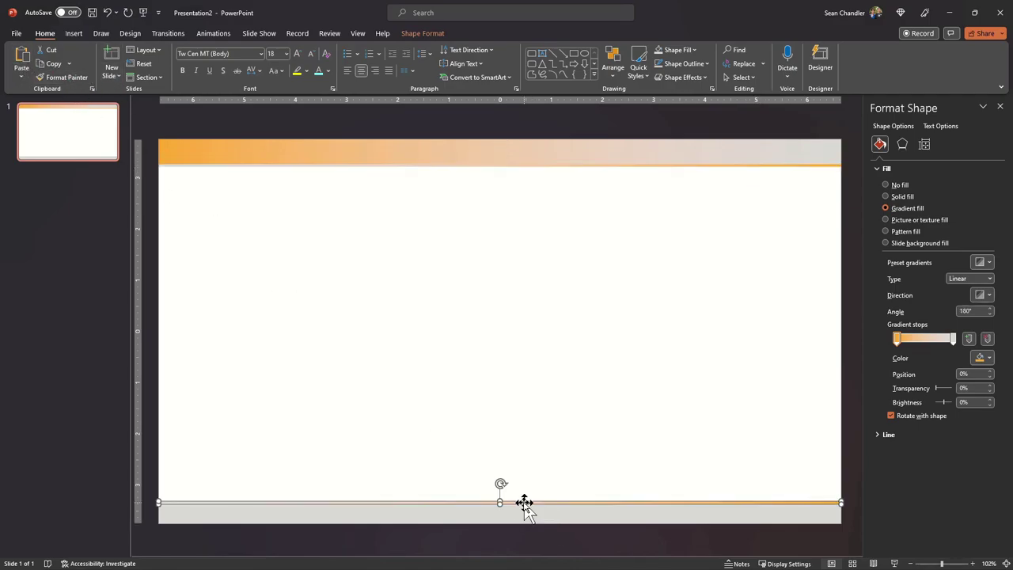
pyautogui.click(679, 342)
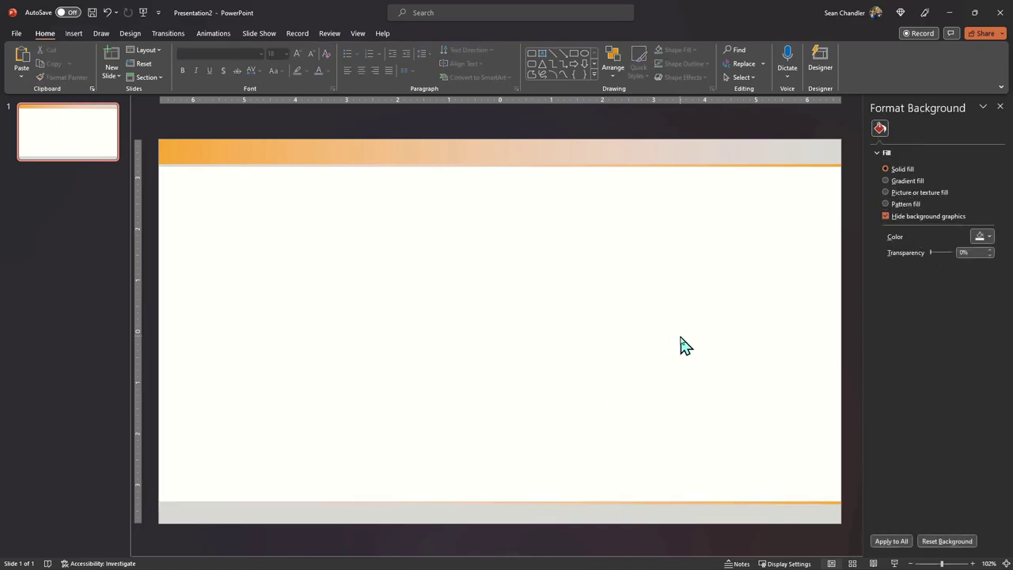
pyautogui.click(739, 501)
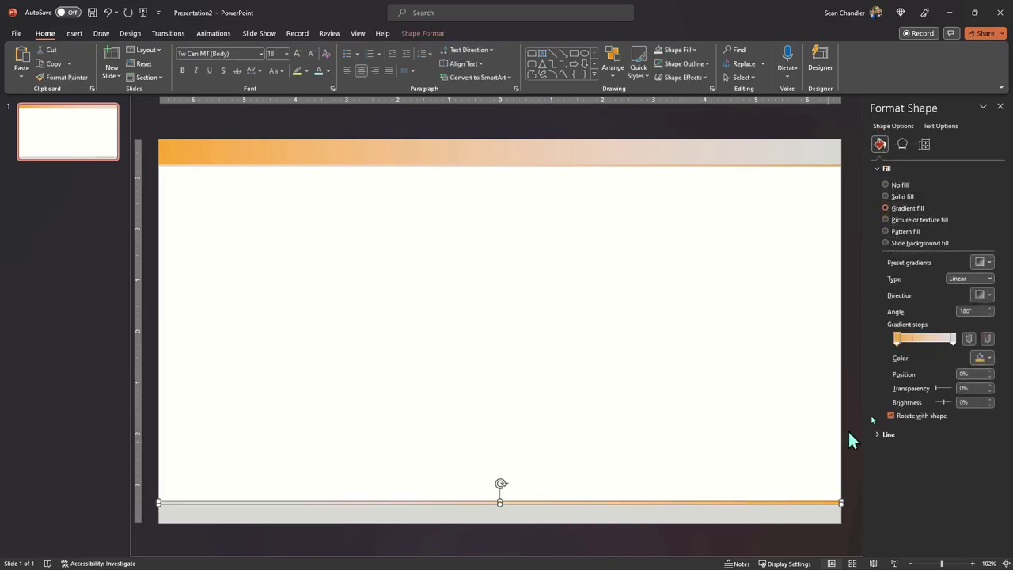
pyautogui.doubleClick(965, 311)
pyautogui.write('90')
pyautogui.press('Return')
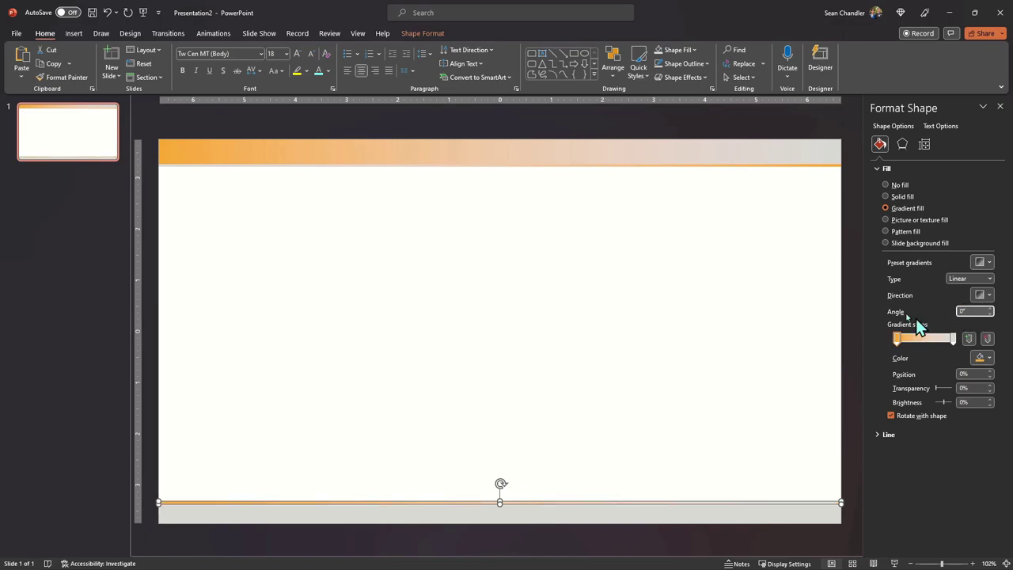
# Copy the header bar's gradient formatting to the footer bar and set the footer's gradient angle to 180°.
pyautogui.click(267, 149)
pyautogui.click(65, 77)
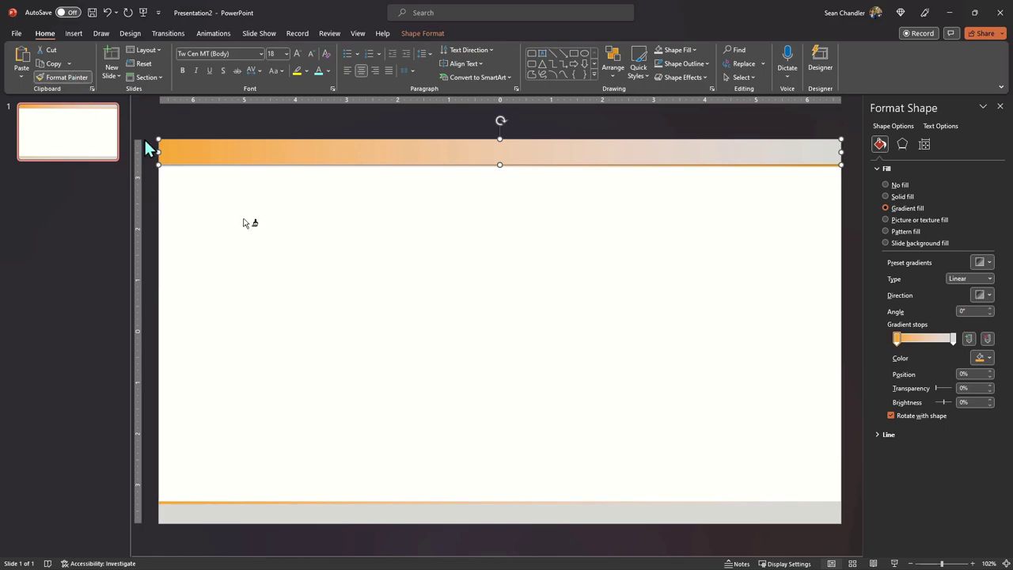
pyautogui.click(522, 512)
pyautogui.doubleClick(961, 311)
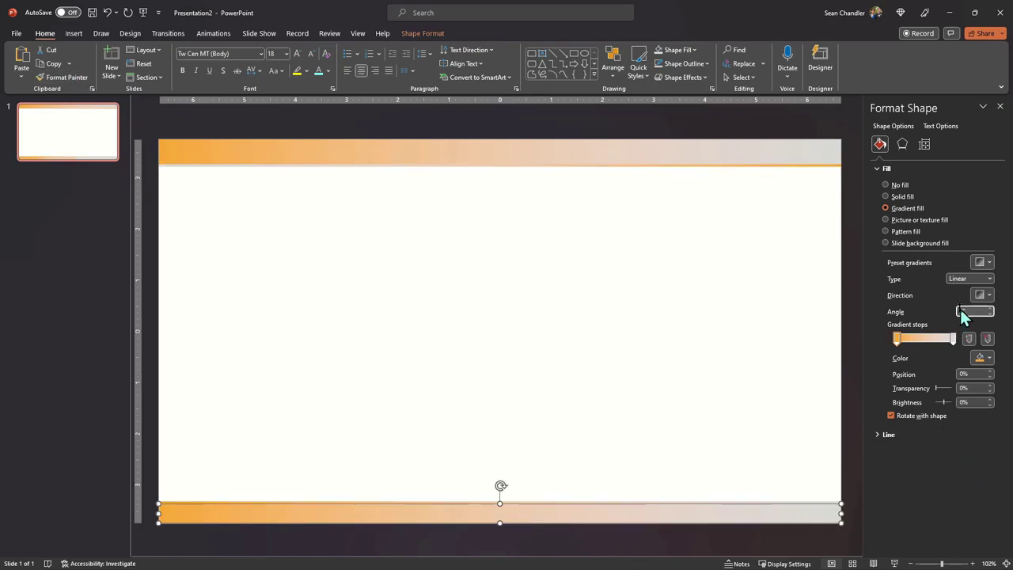
pyautogui.write('180')
pyautogui.press('Return')
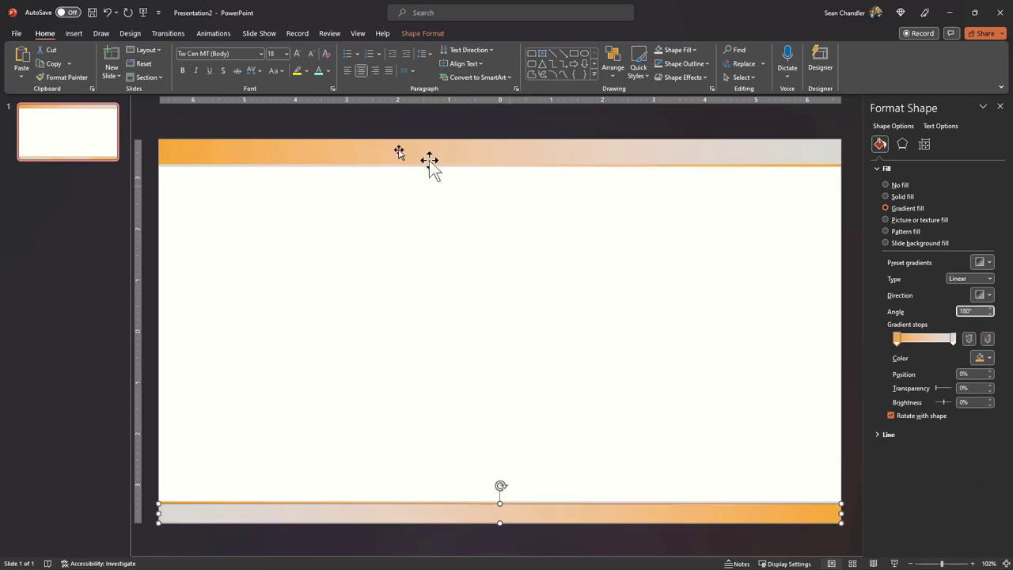
pyautogui.click(422, 337)
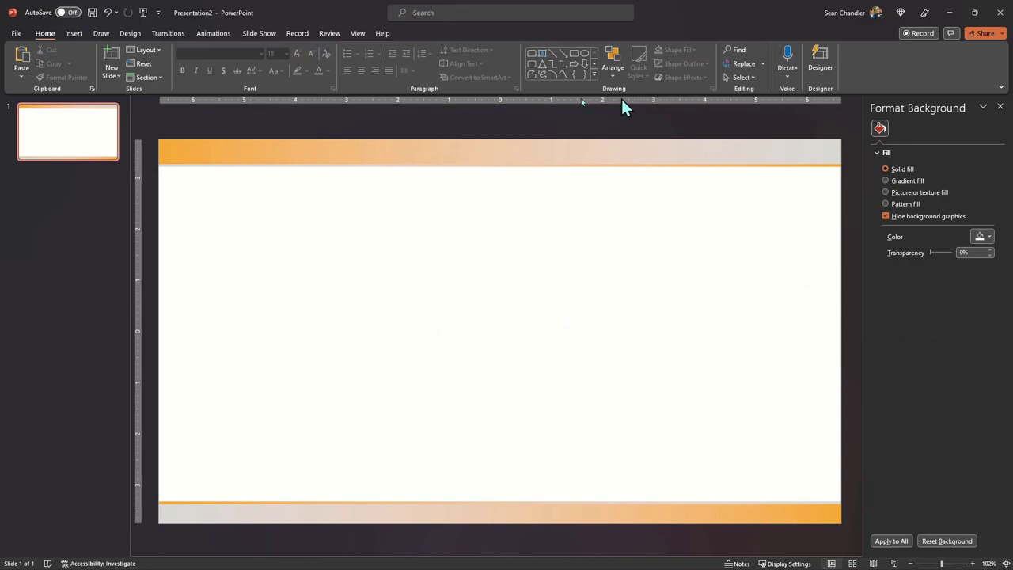
# Insert a text box in the blank area of the slide below the header bar.
pyautogui.click(545, 62)
pyautogui.click(596, 207)
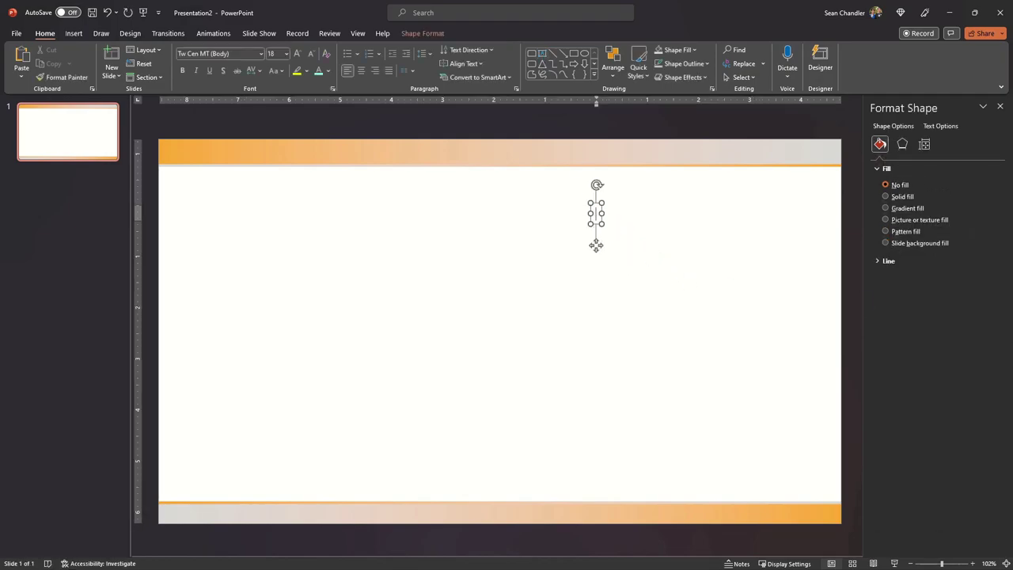